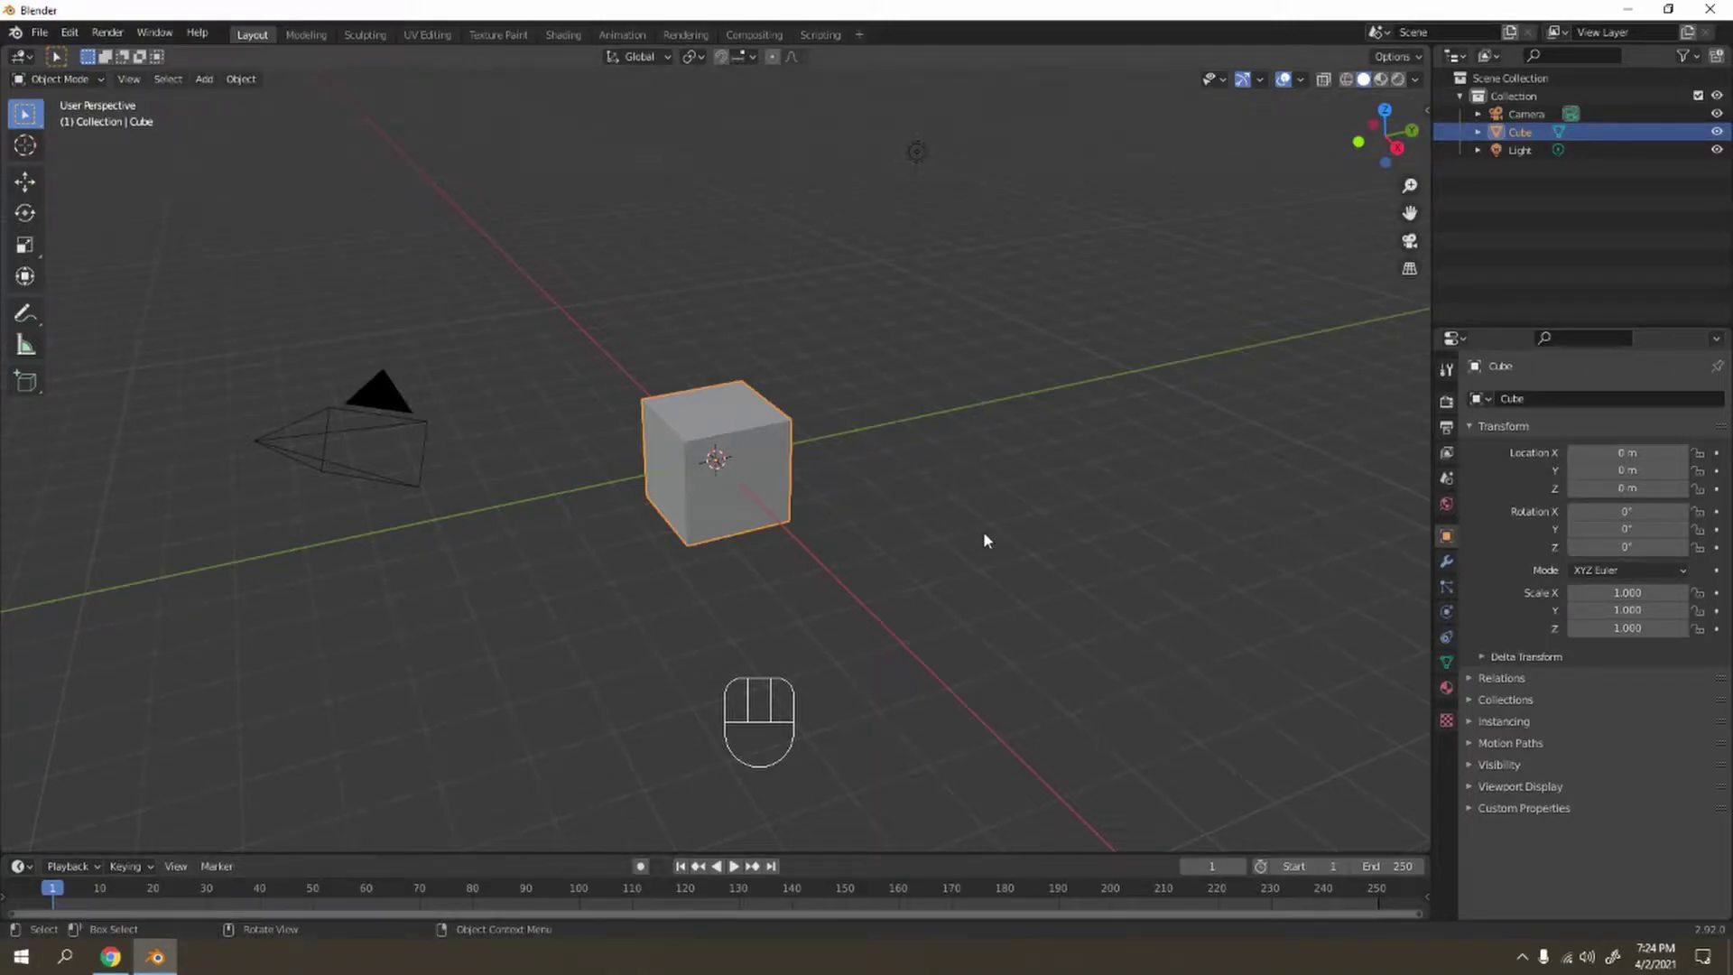
Delete the light and the camera from the default scene
drag(782, 140, 972, 209)
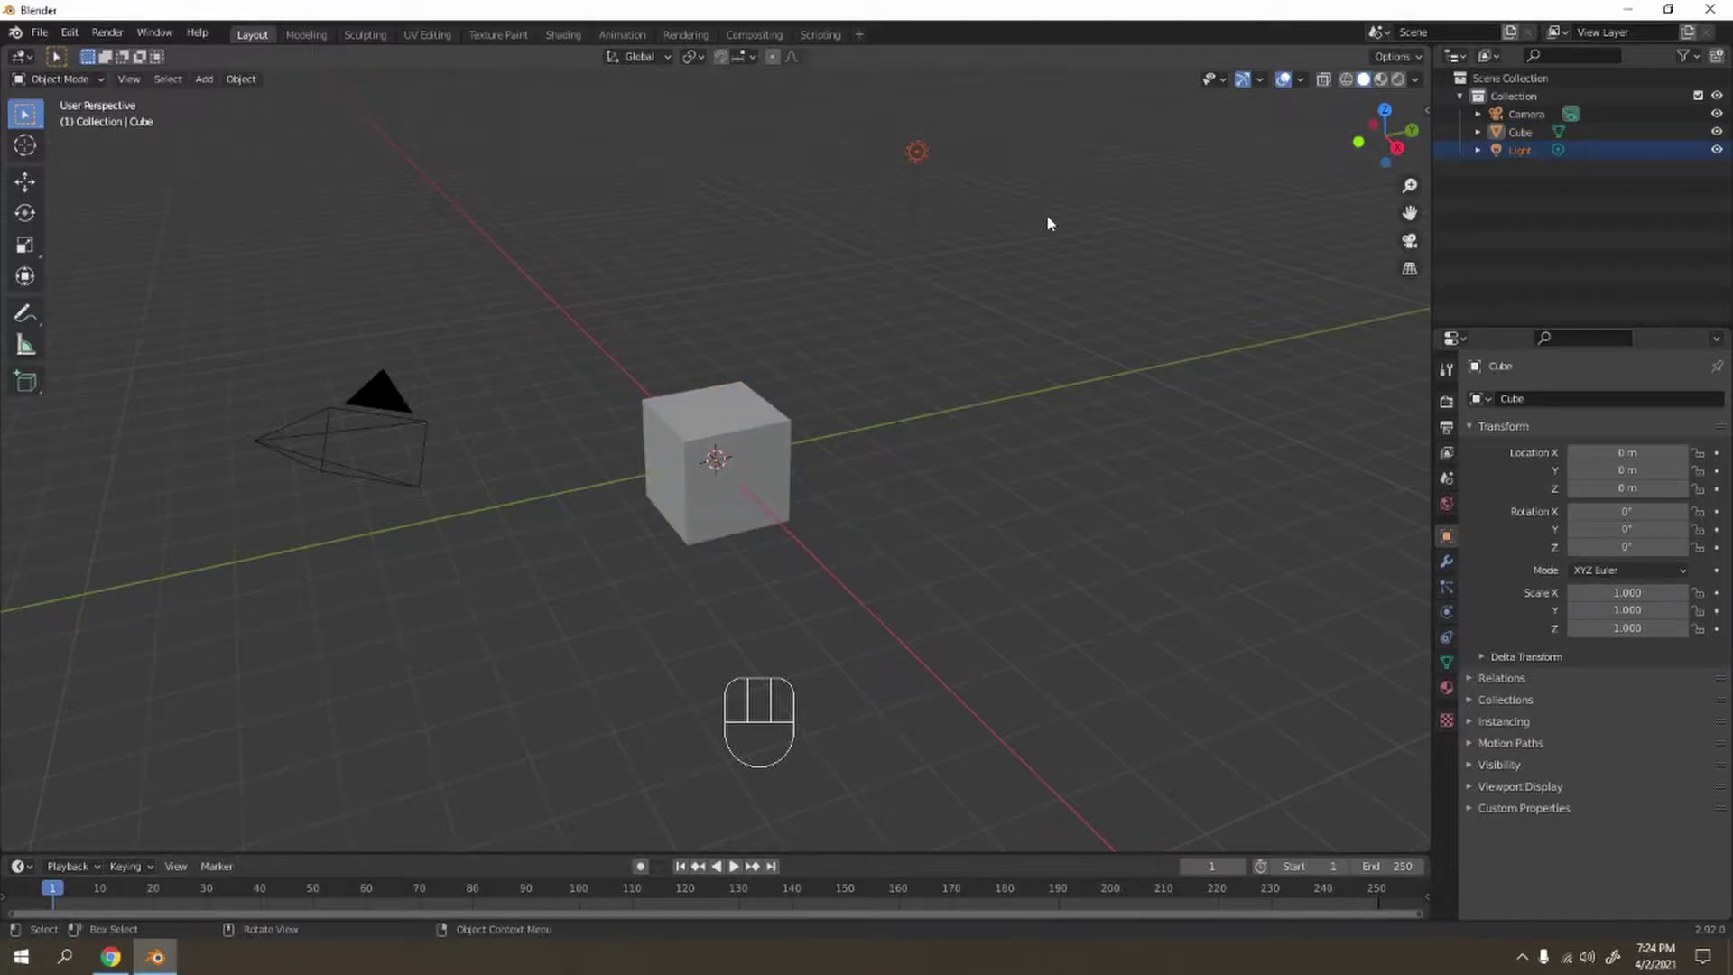
key(Delete)
drag(352, 314, 480, 446)
key(Delete)
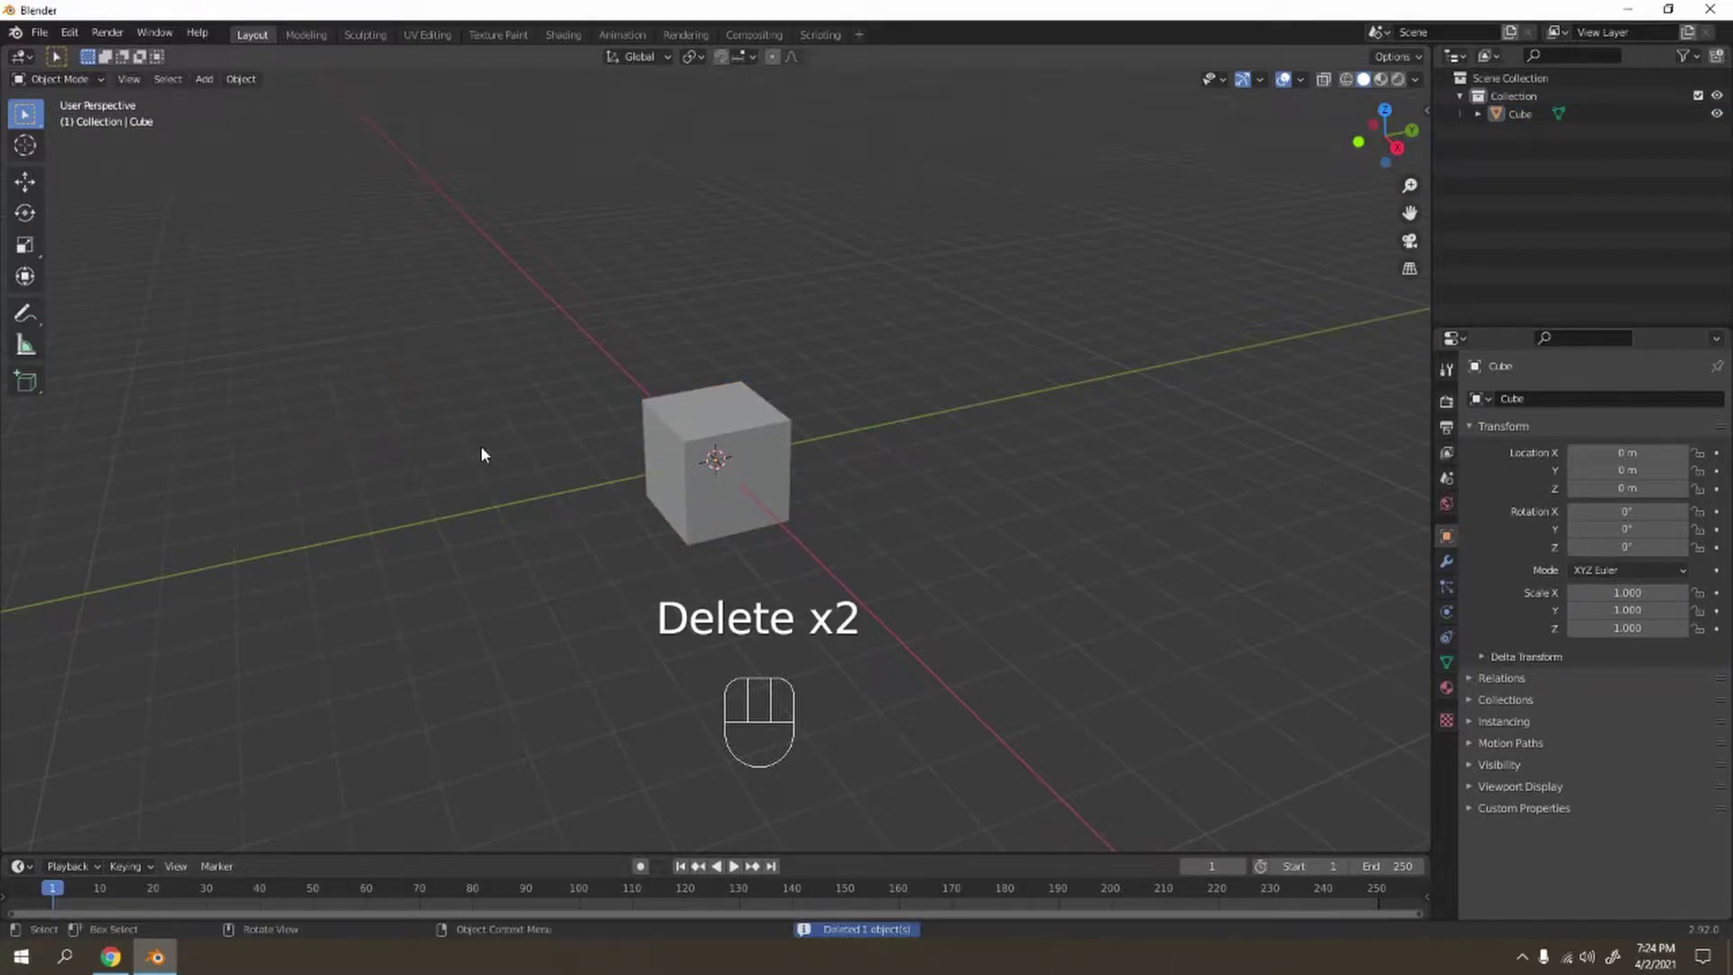
Hide the default cube and add a plane mesh at the origin
click(696, 428)
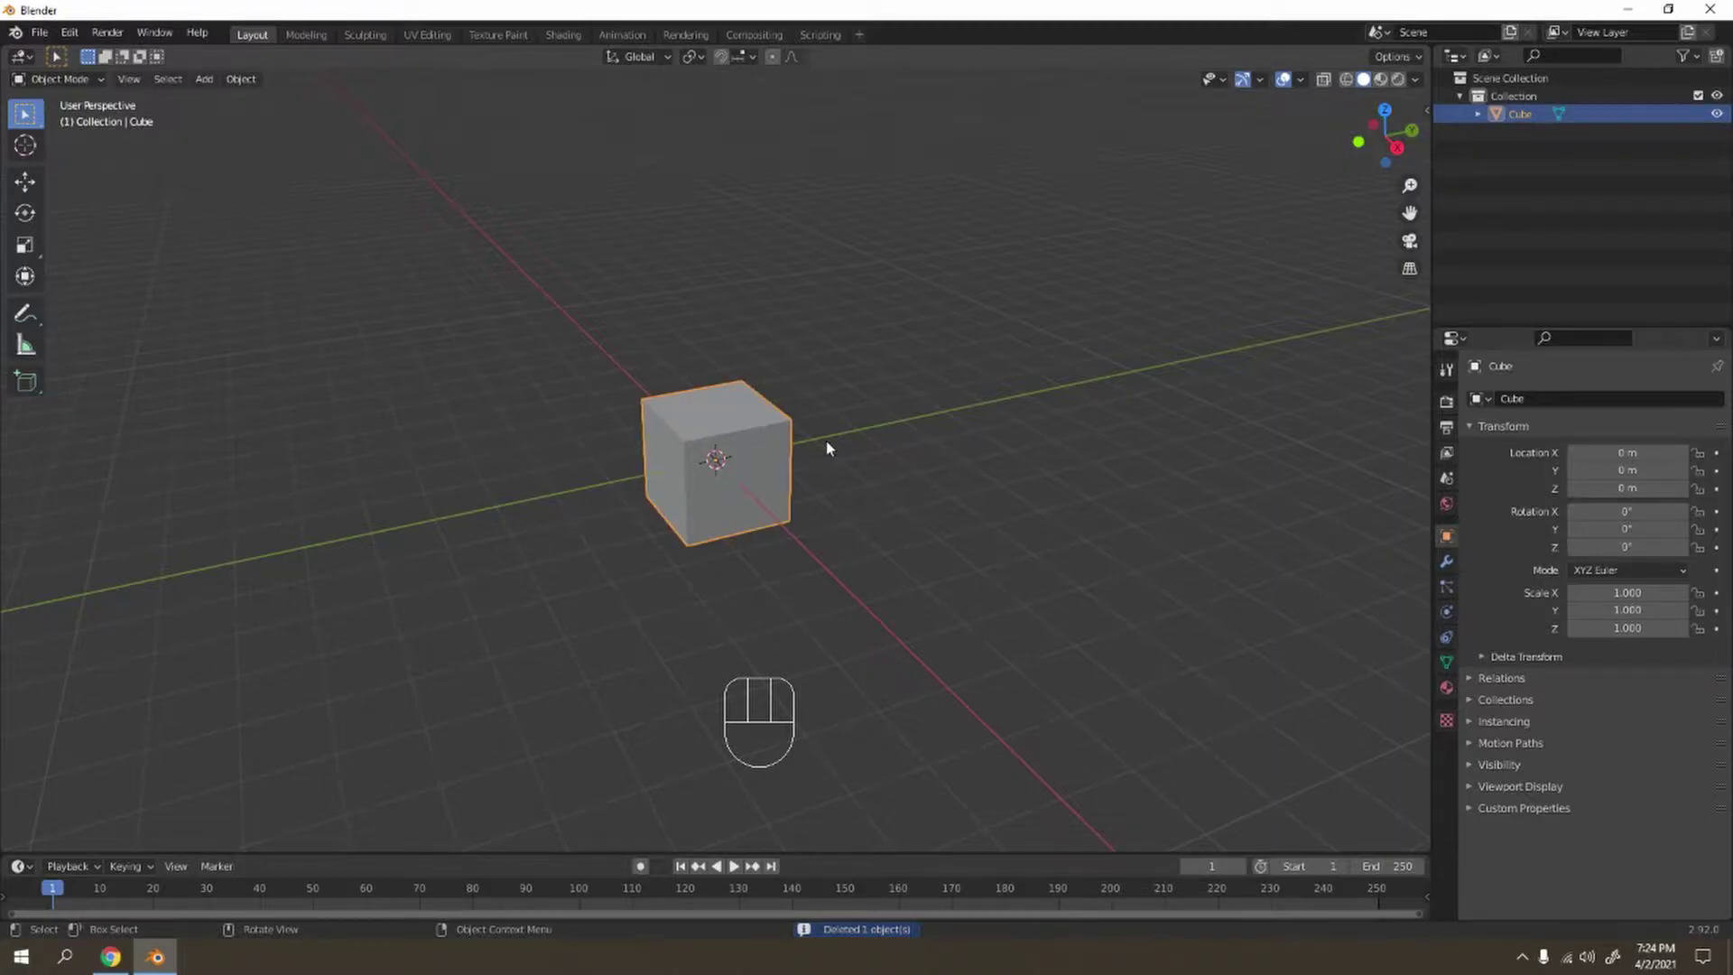
key(h)
key(shift+a)
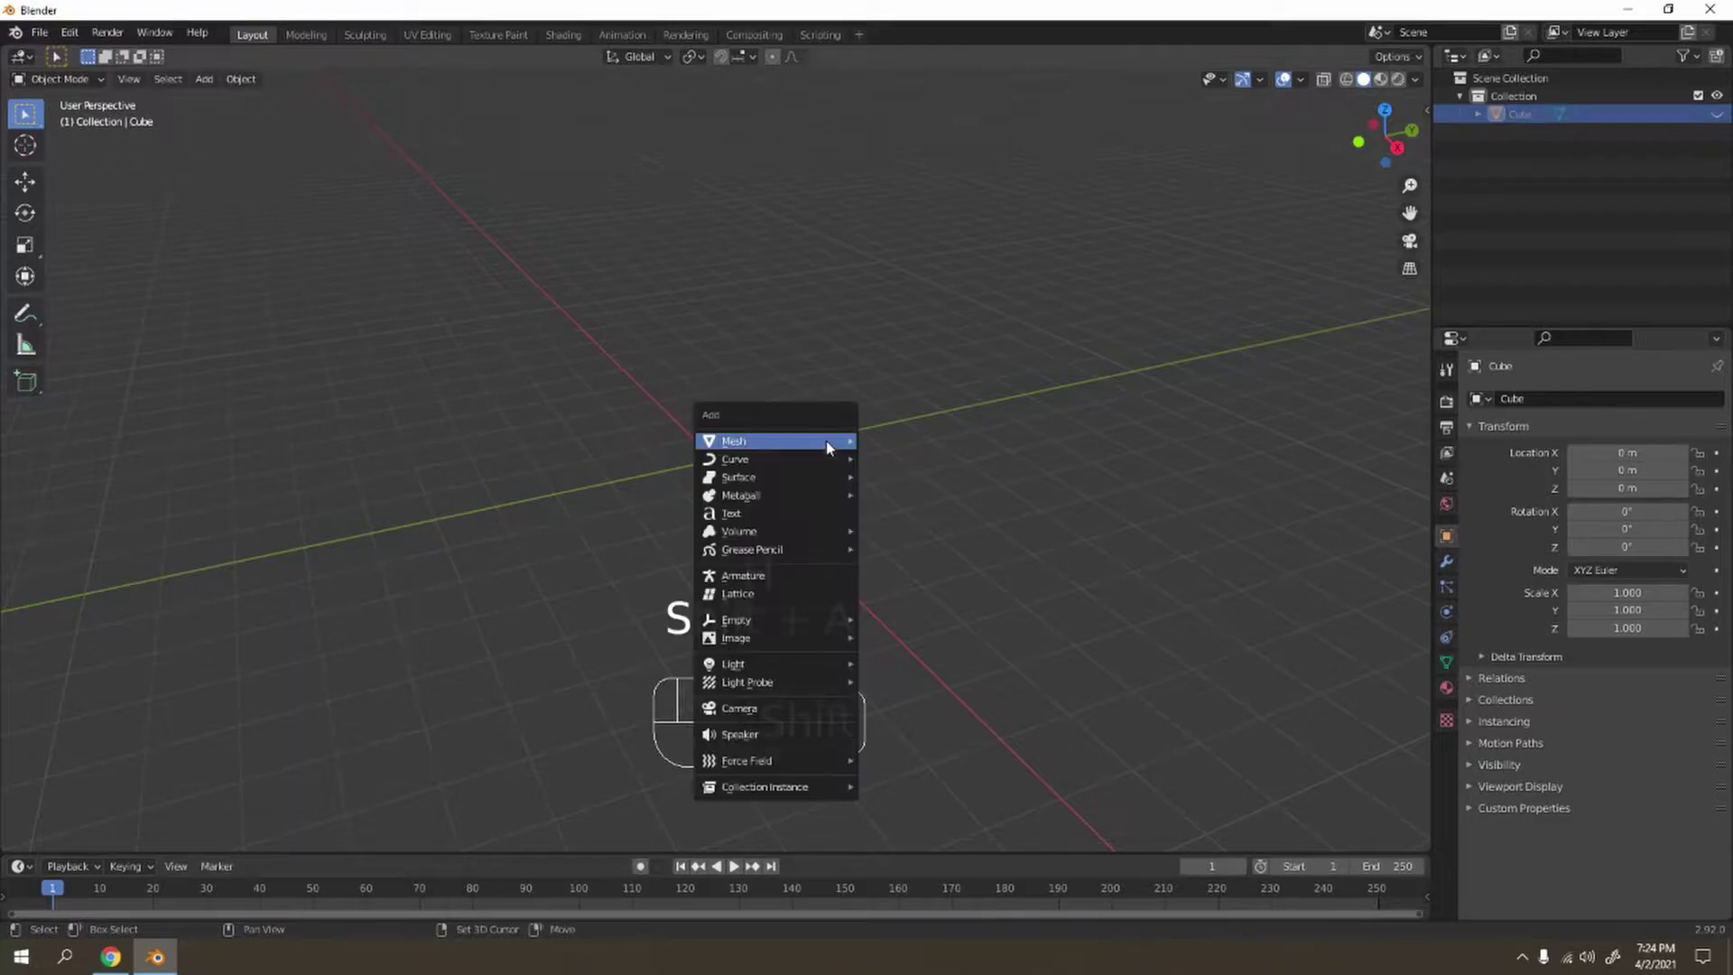
mouse_move(826, 442)
click(896, 439)
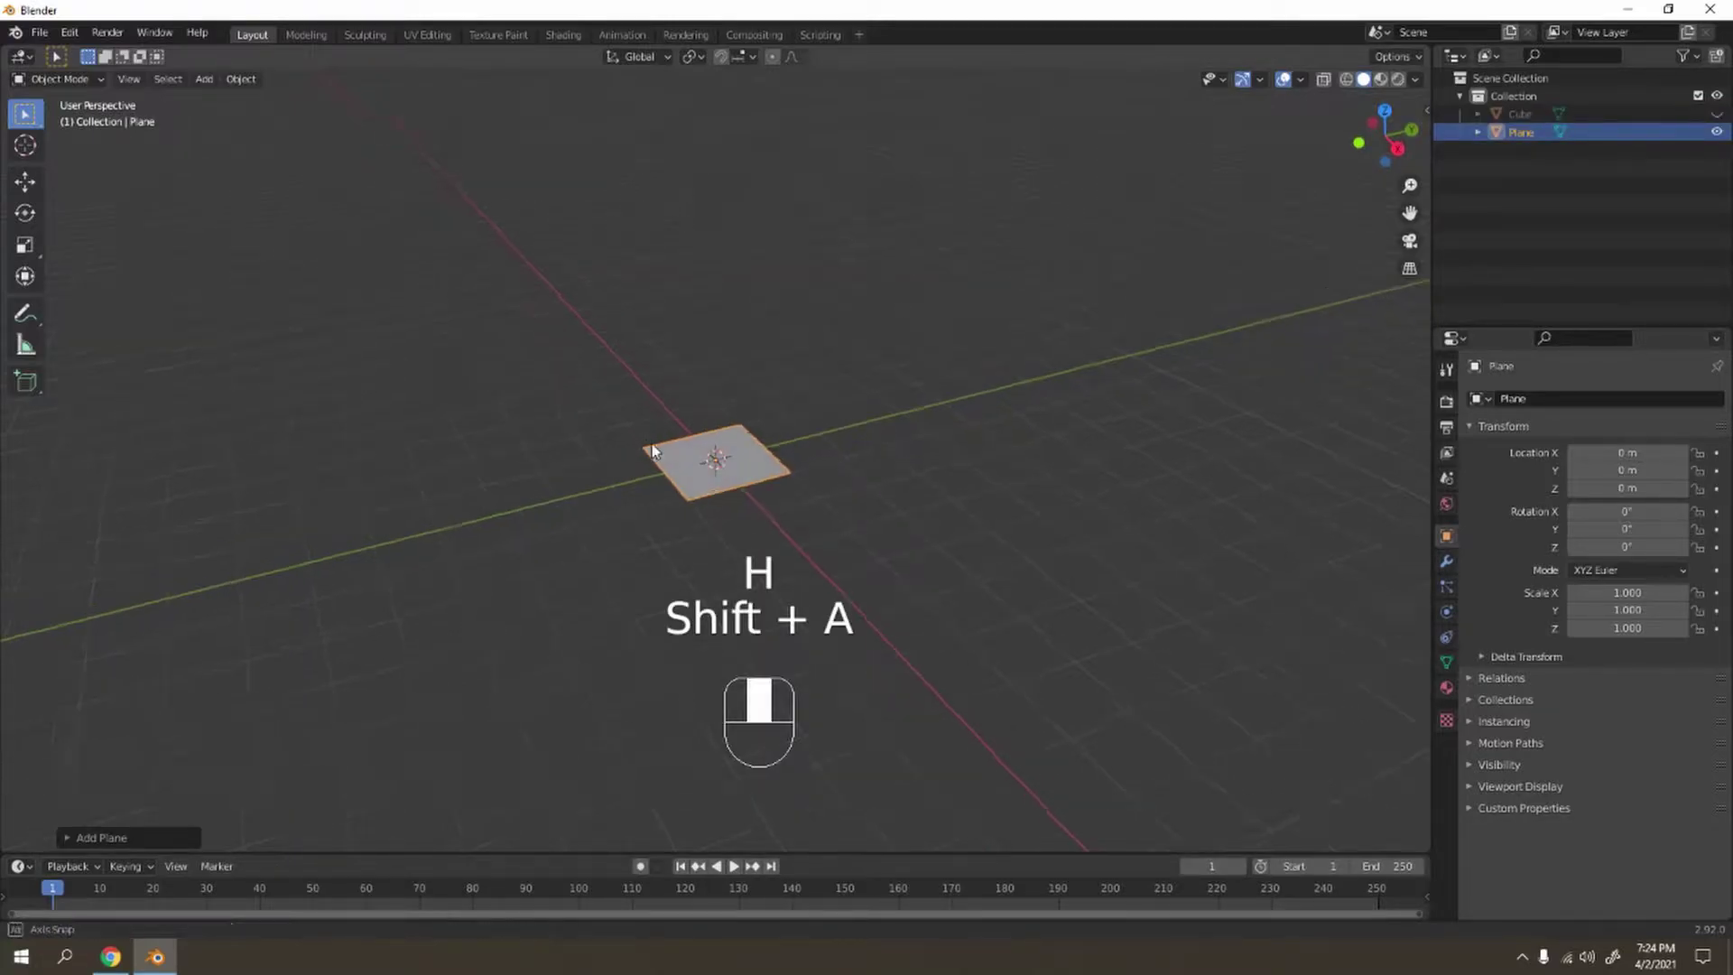
Divide the plane into a 3 by 3 grid with two centred loop cuts in each direction, leaving nothing selected
scroll(724, 414, up, 5)
shift+middle_drag(845, 447, 845, 488)
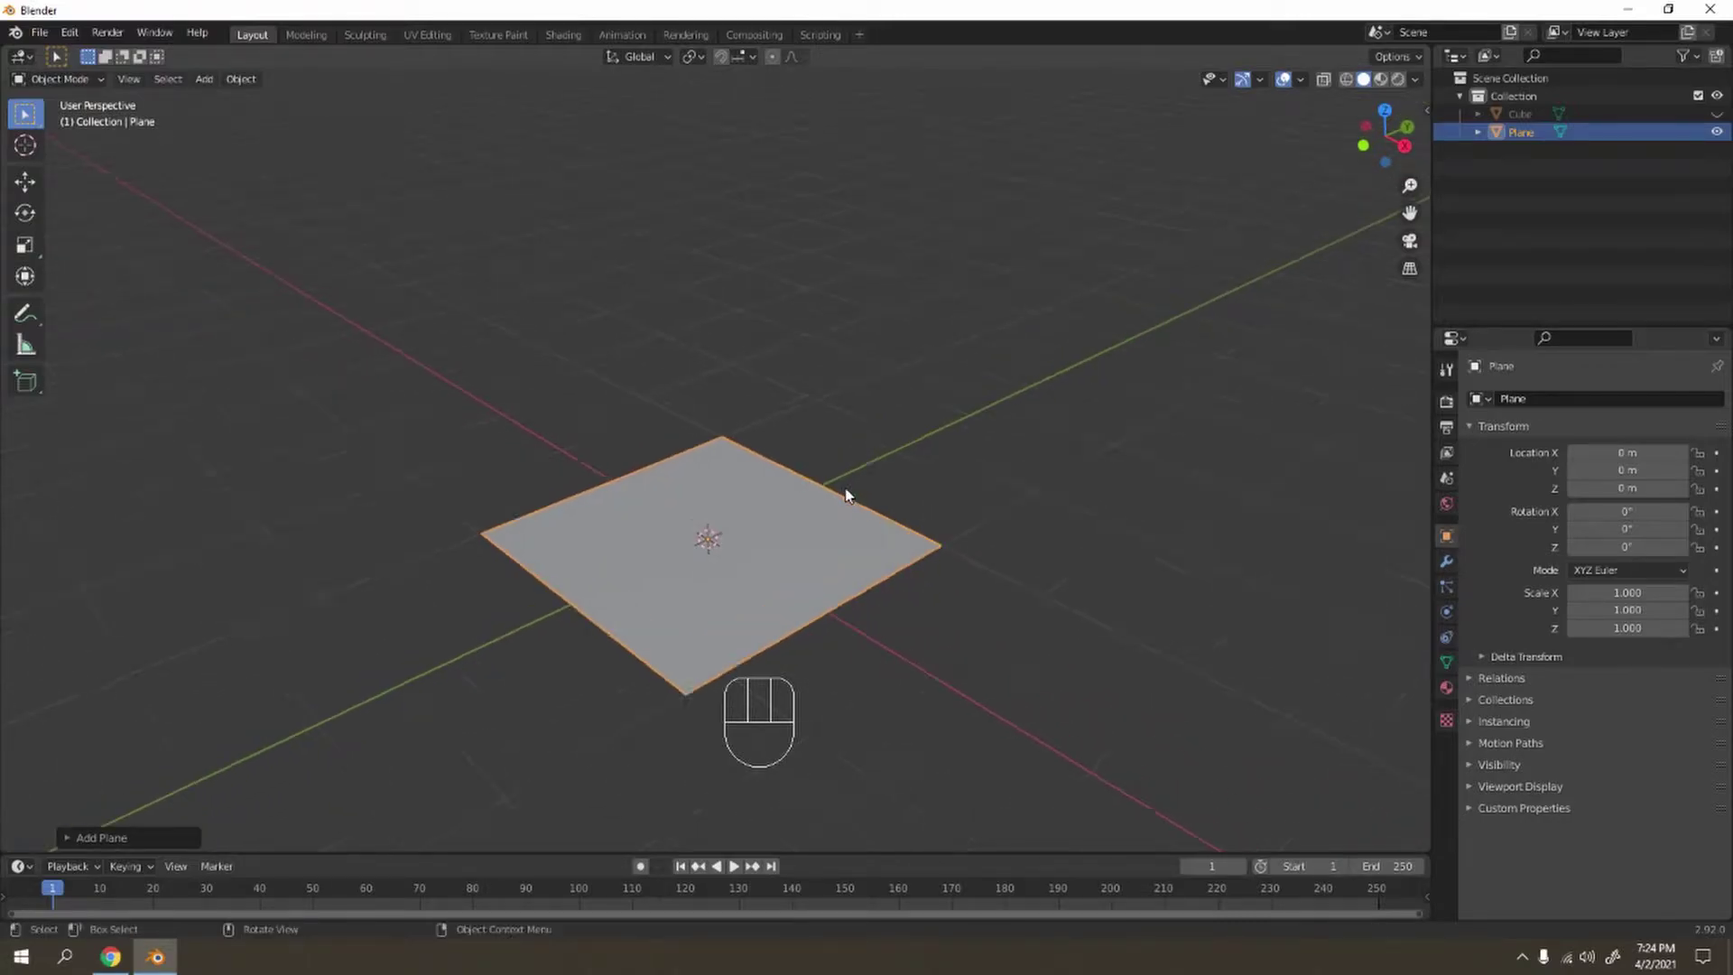
key(Tab)
shift+middle_drag(679, 443, 686, 393)
key(ctrl+r)
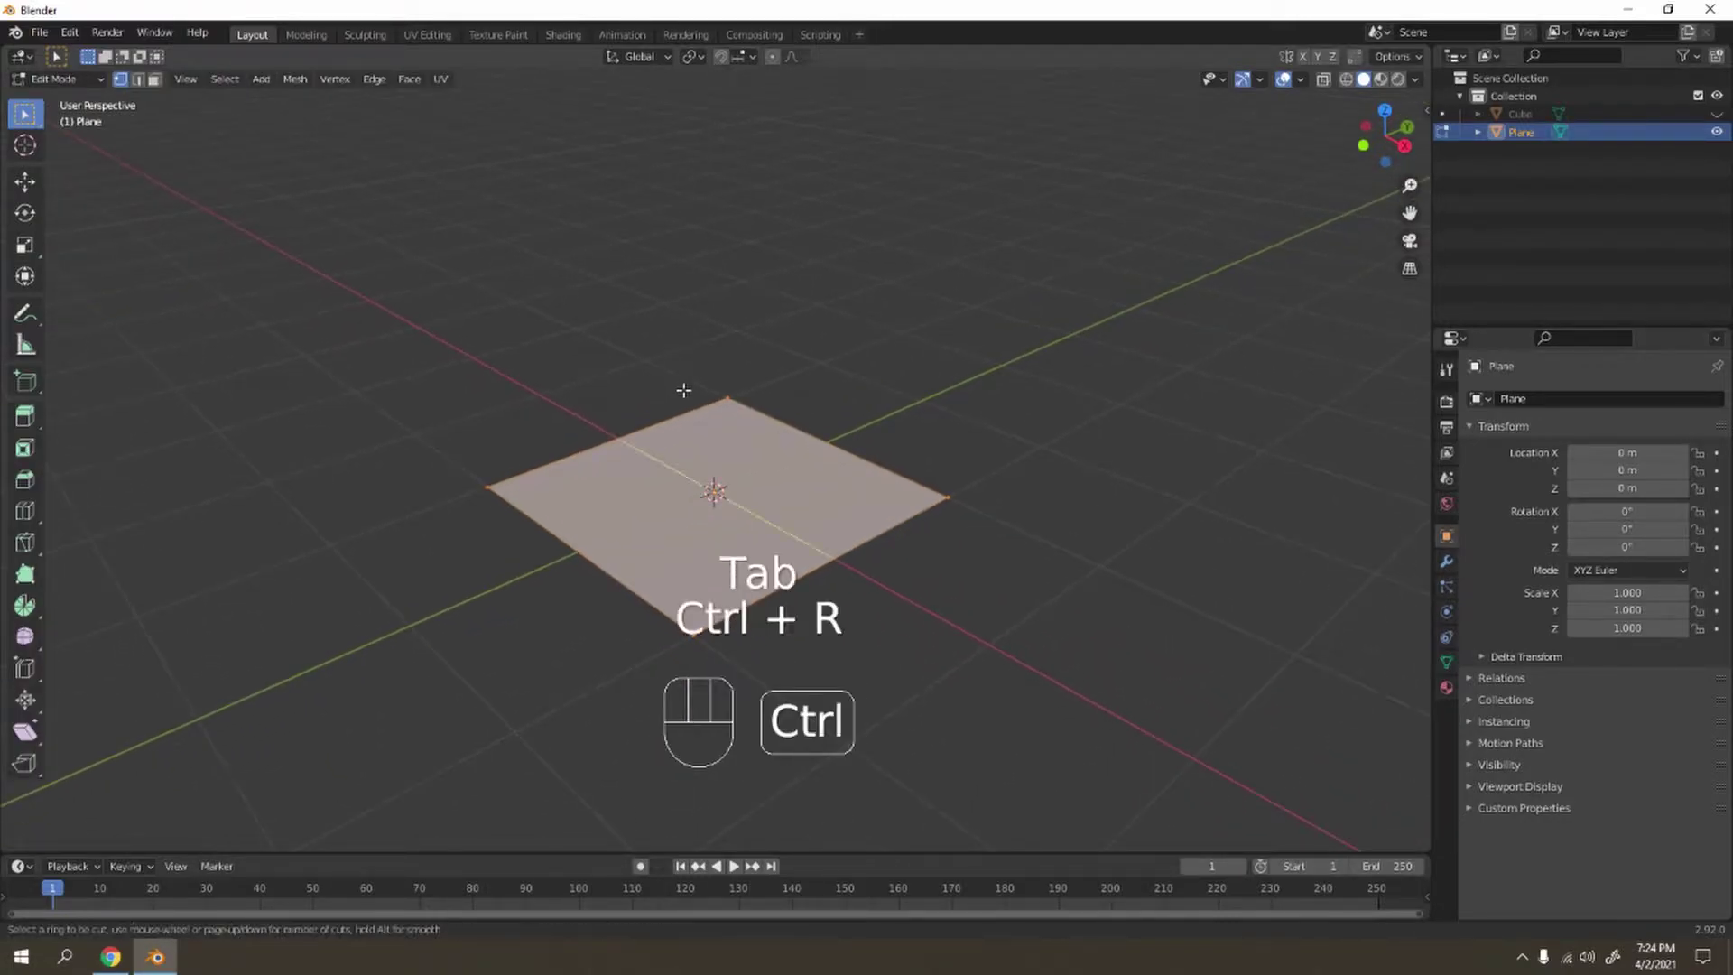
scroll(776, 403, up, 1)
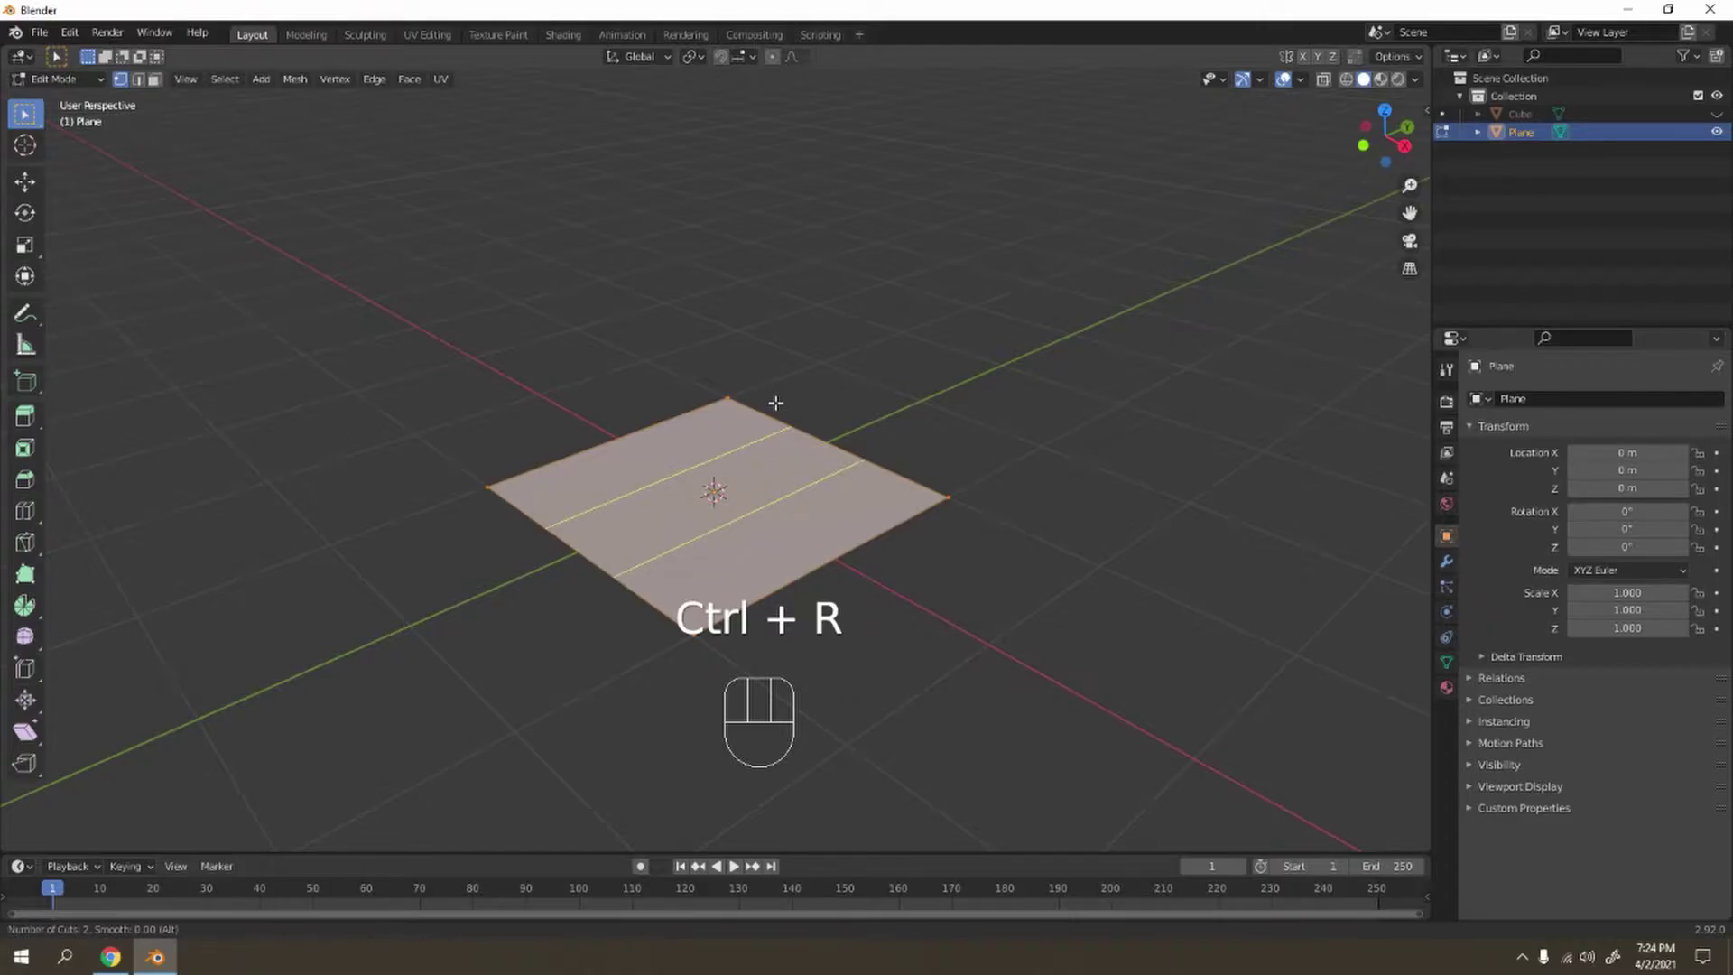
click(776, 402)
right_click(777, 403)
key(ctrl+r)
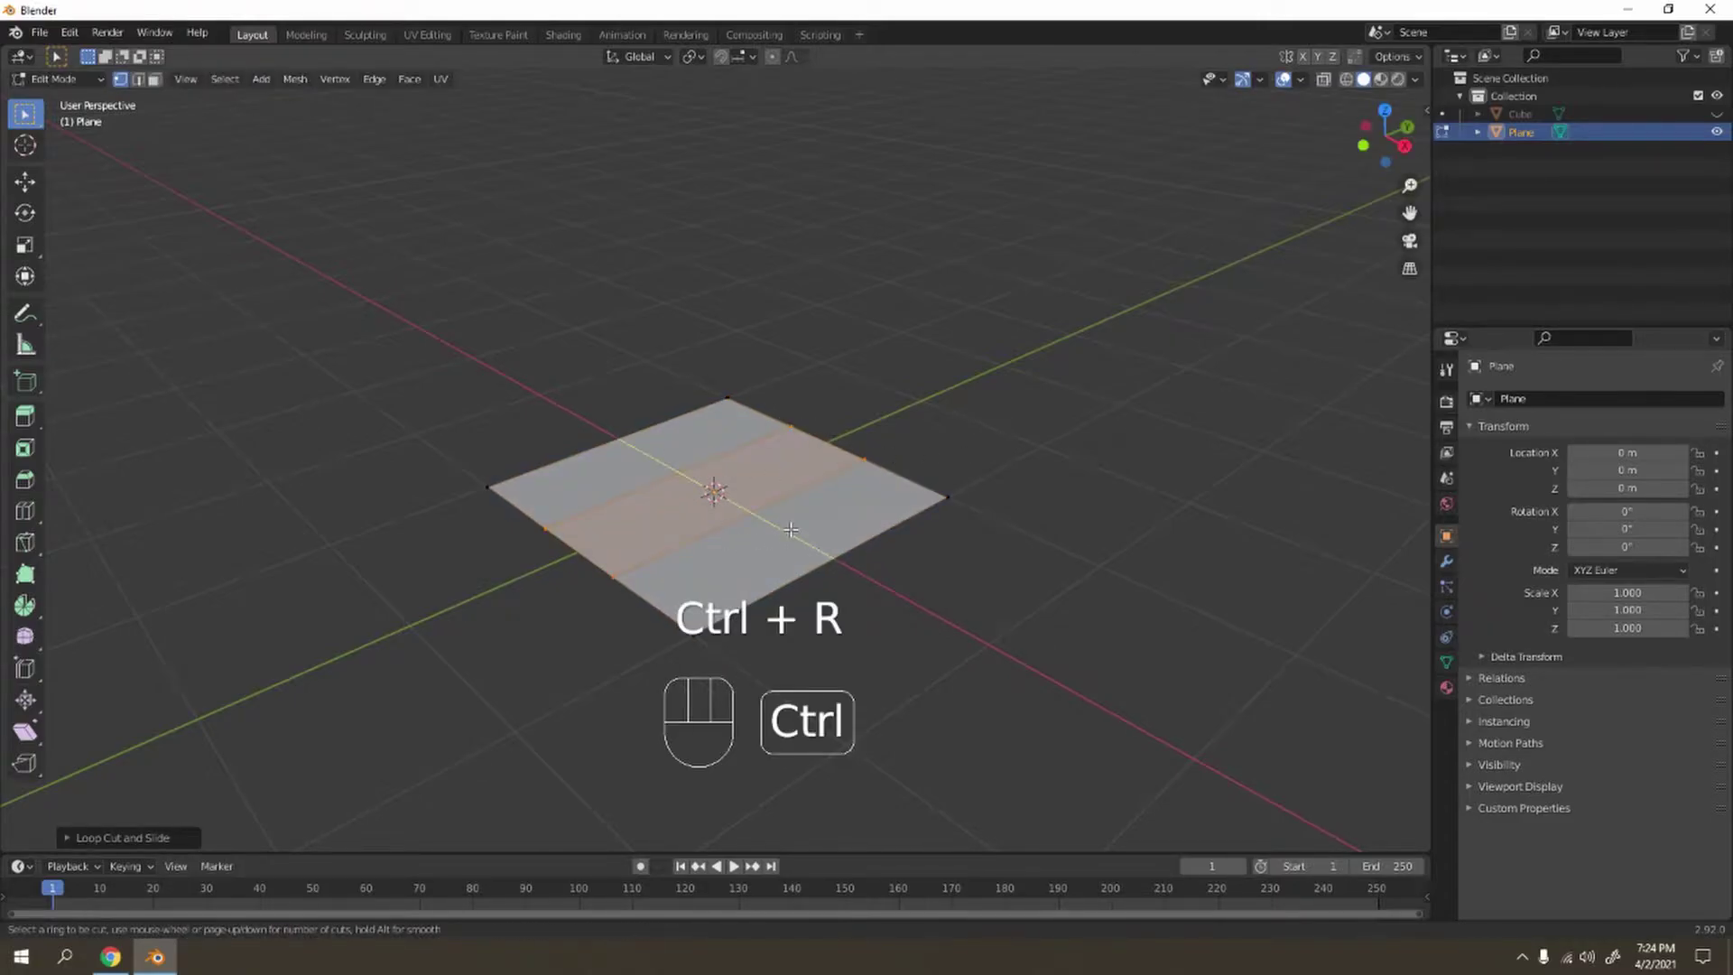
click(783, 507)
right_click(784, 507)
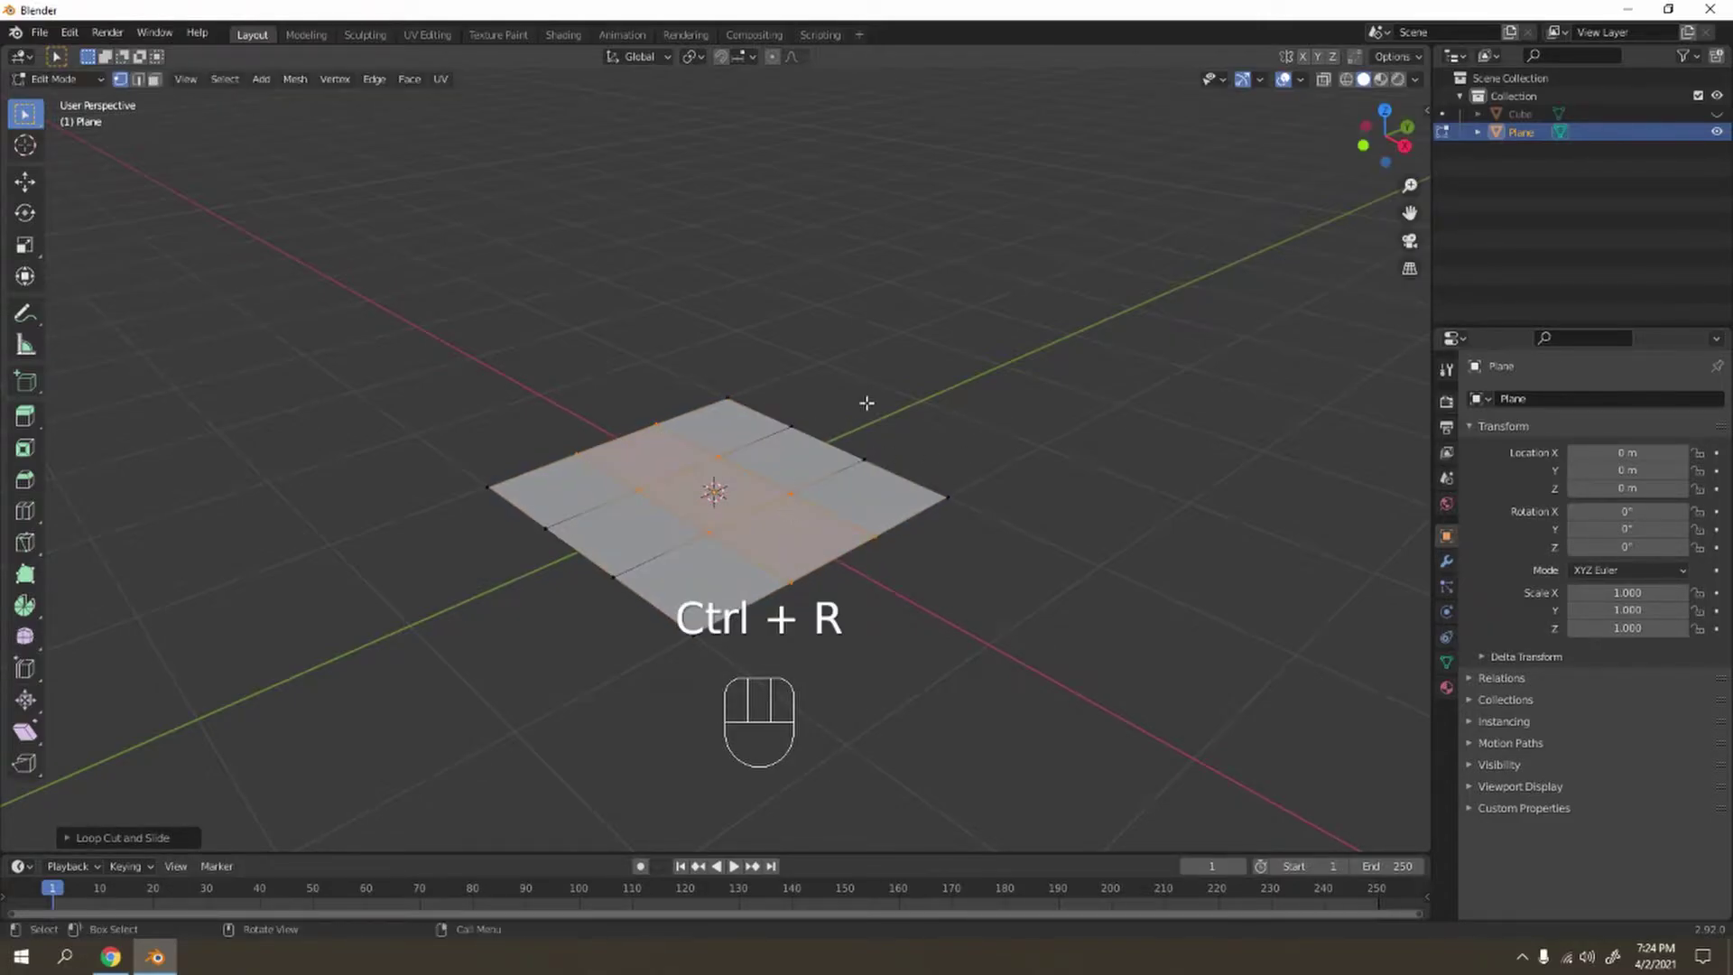
click(870, 394)
Switch to the Shading workspace and set face selection mode for editing the plane
click(564, 35)
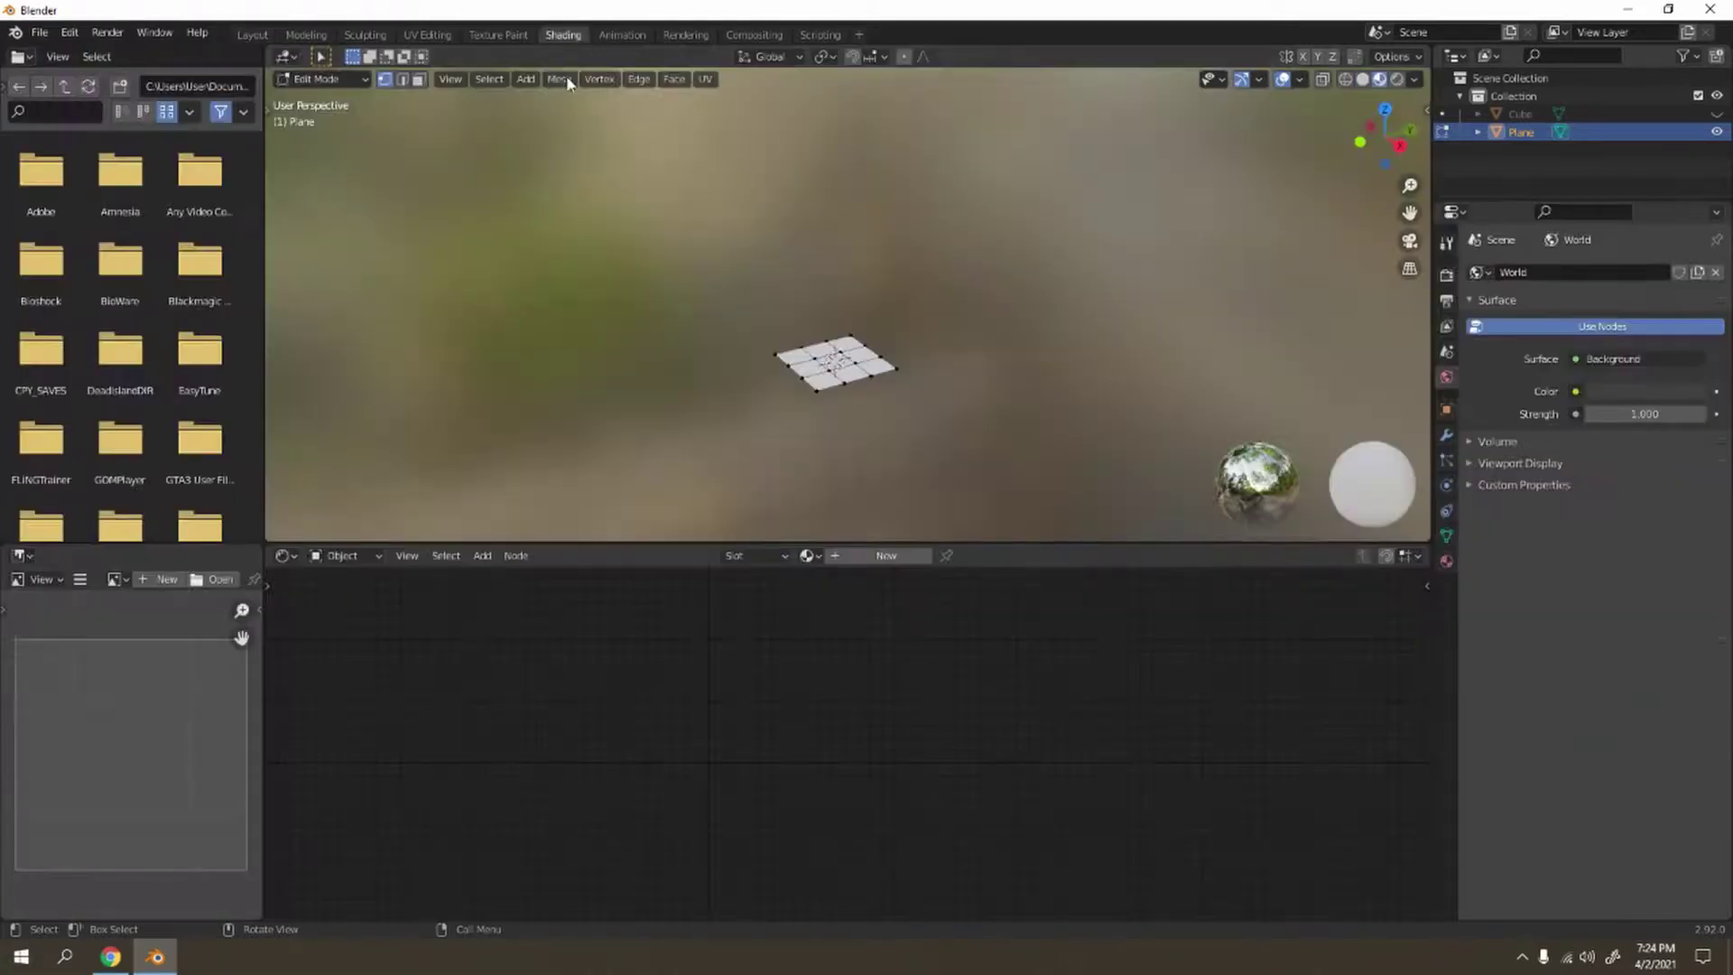
scroll(1056, 366, up, 8)
middle_drag(1038, 252, 955, 271)
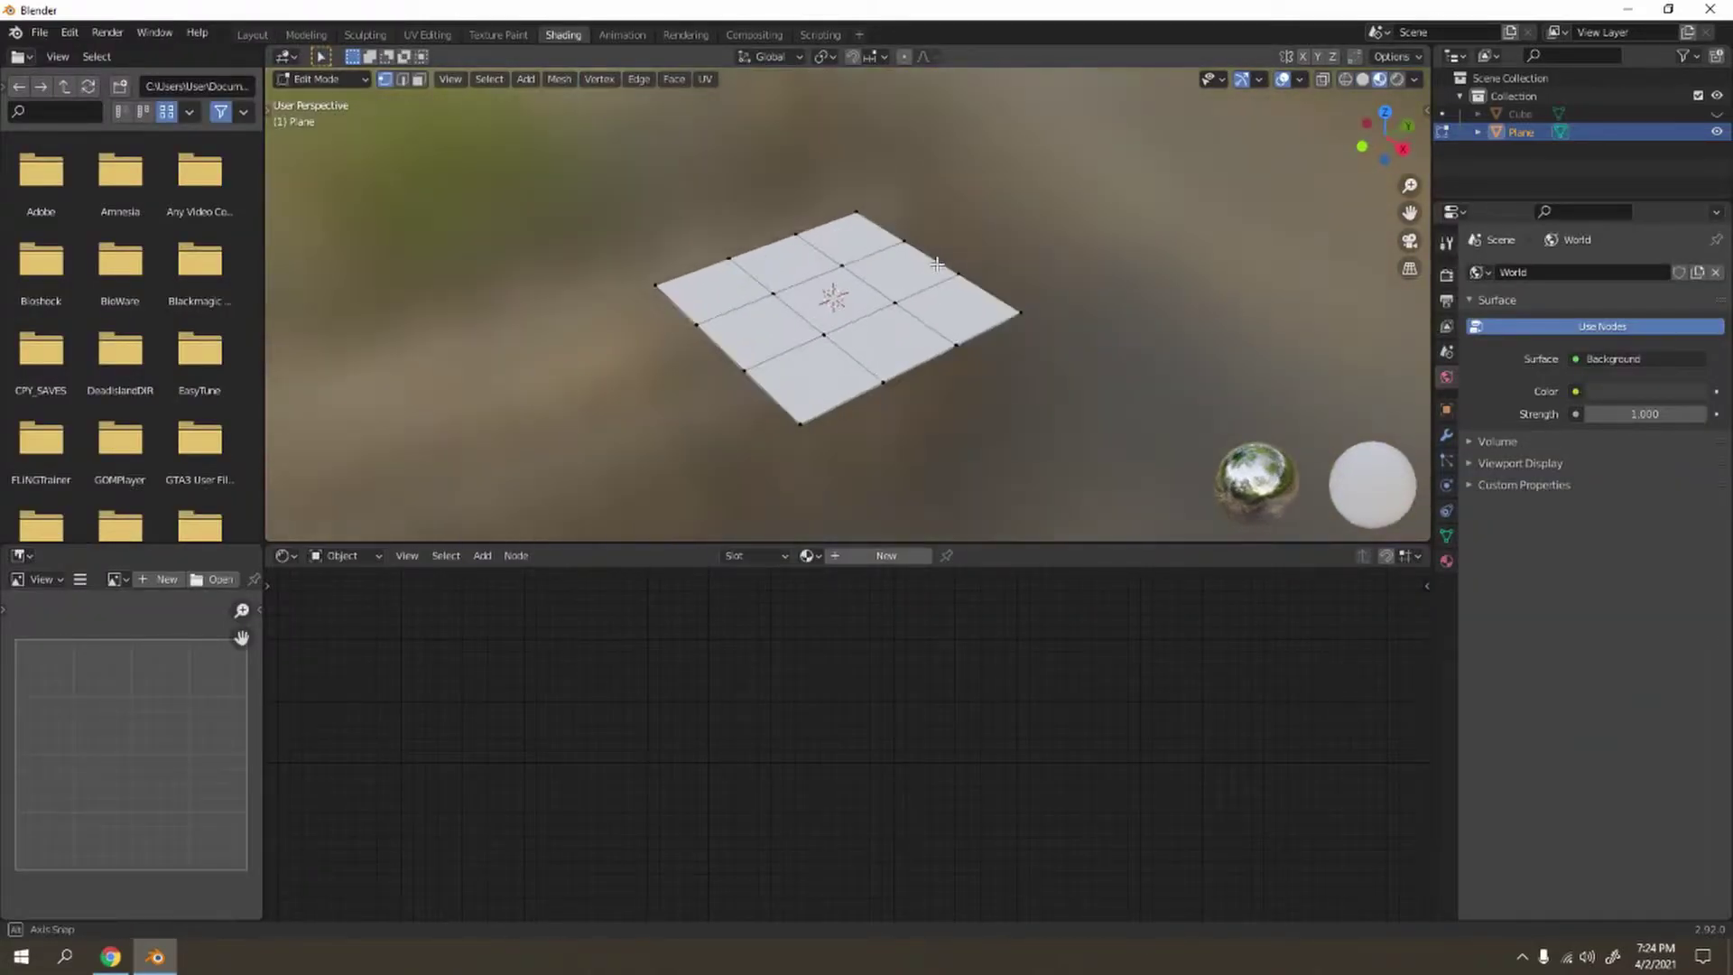
scroll(956, 271, up, 4)
key(Tab)
scroll(955, 271, down, 6)
key(Tab)
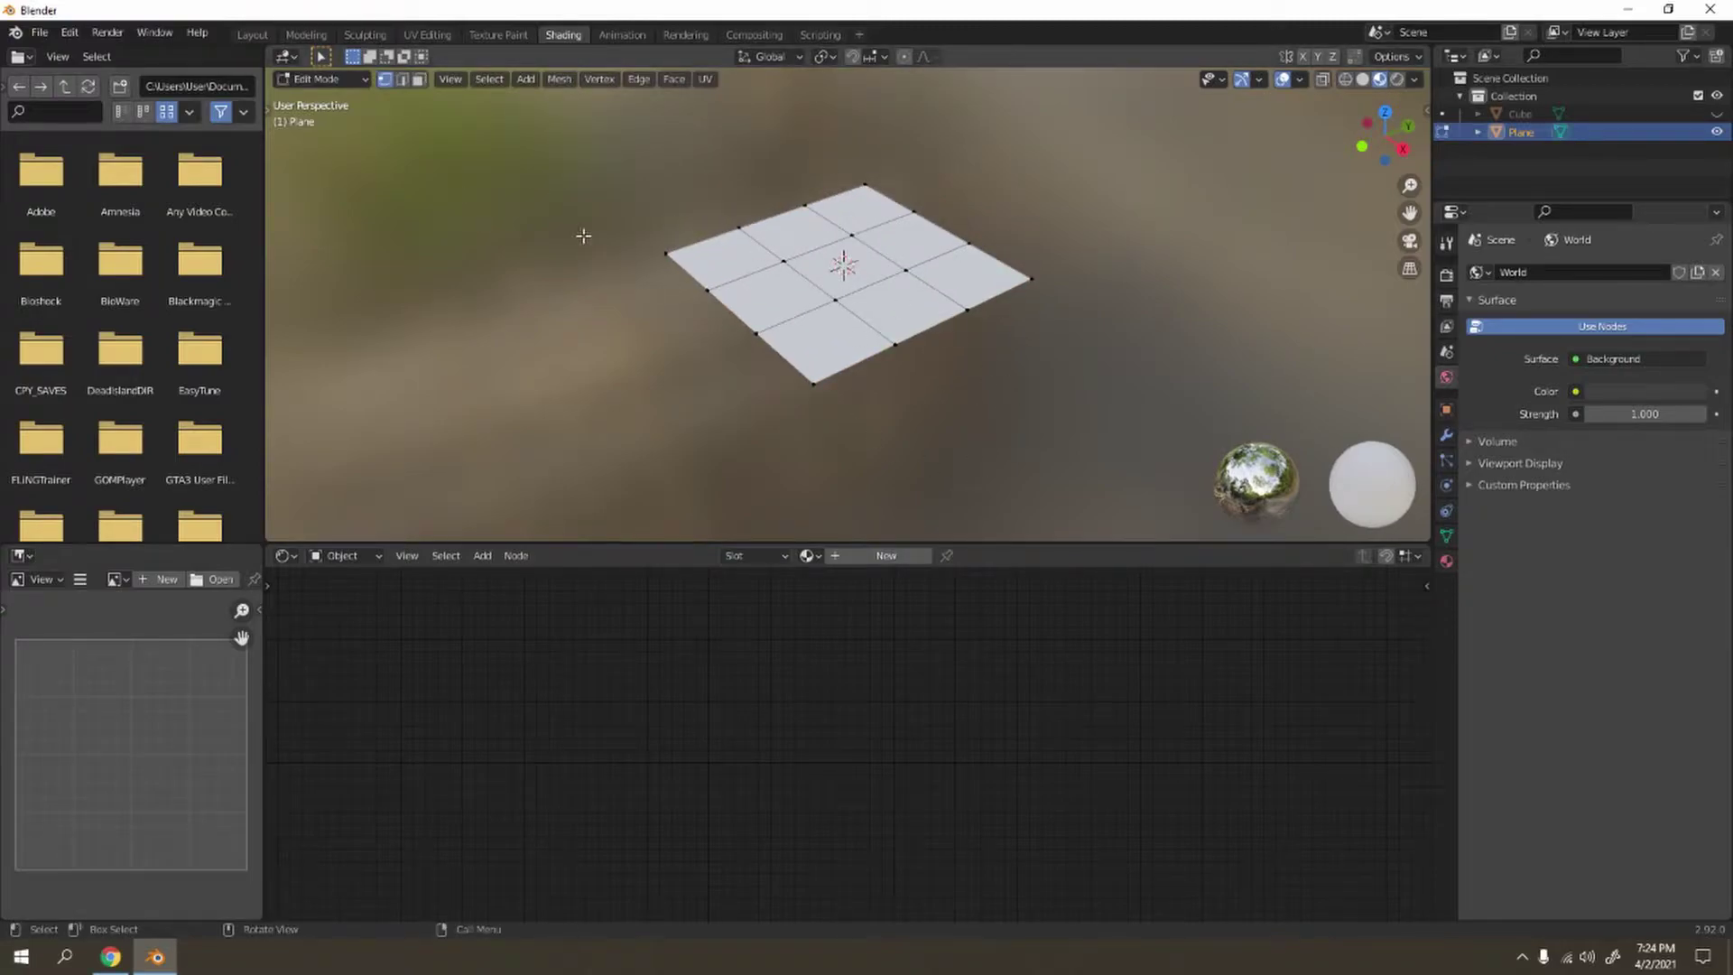
click(419, 81)
Create a new material on the plane with a white base color, specular 0 and roughness 1
click(896, 556)
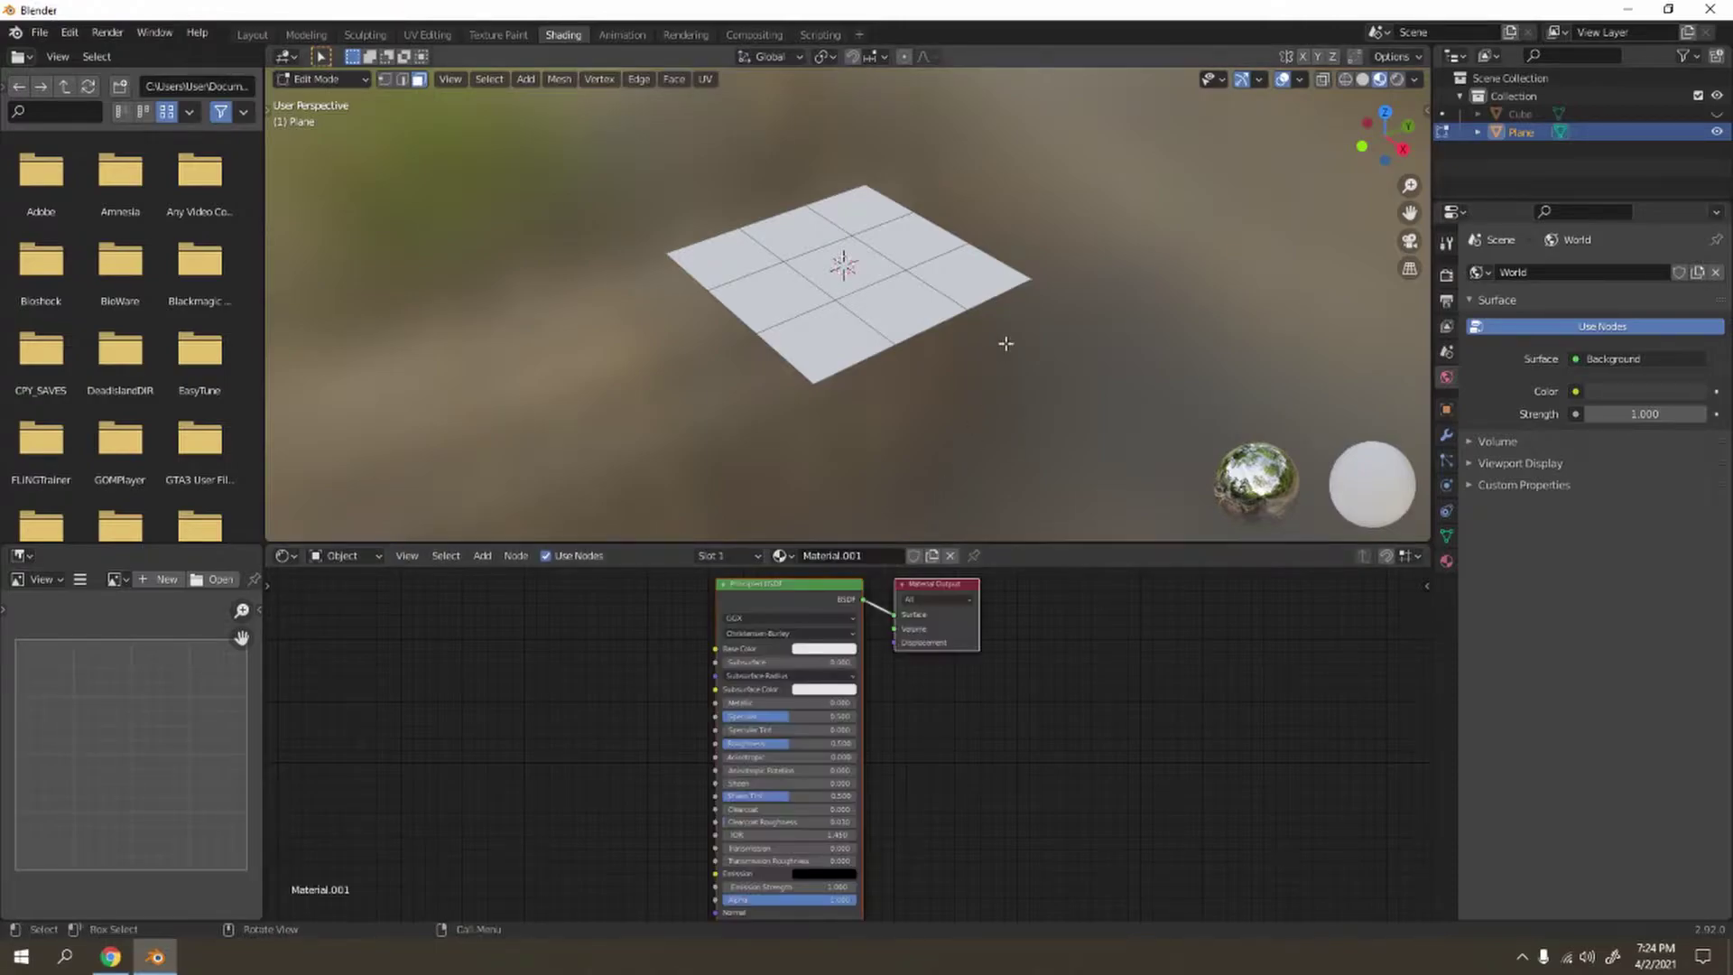
middle_drag(1006, 340, 1002, 370)
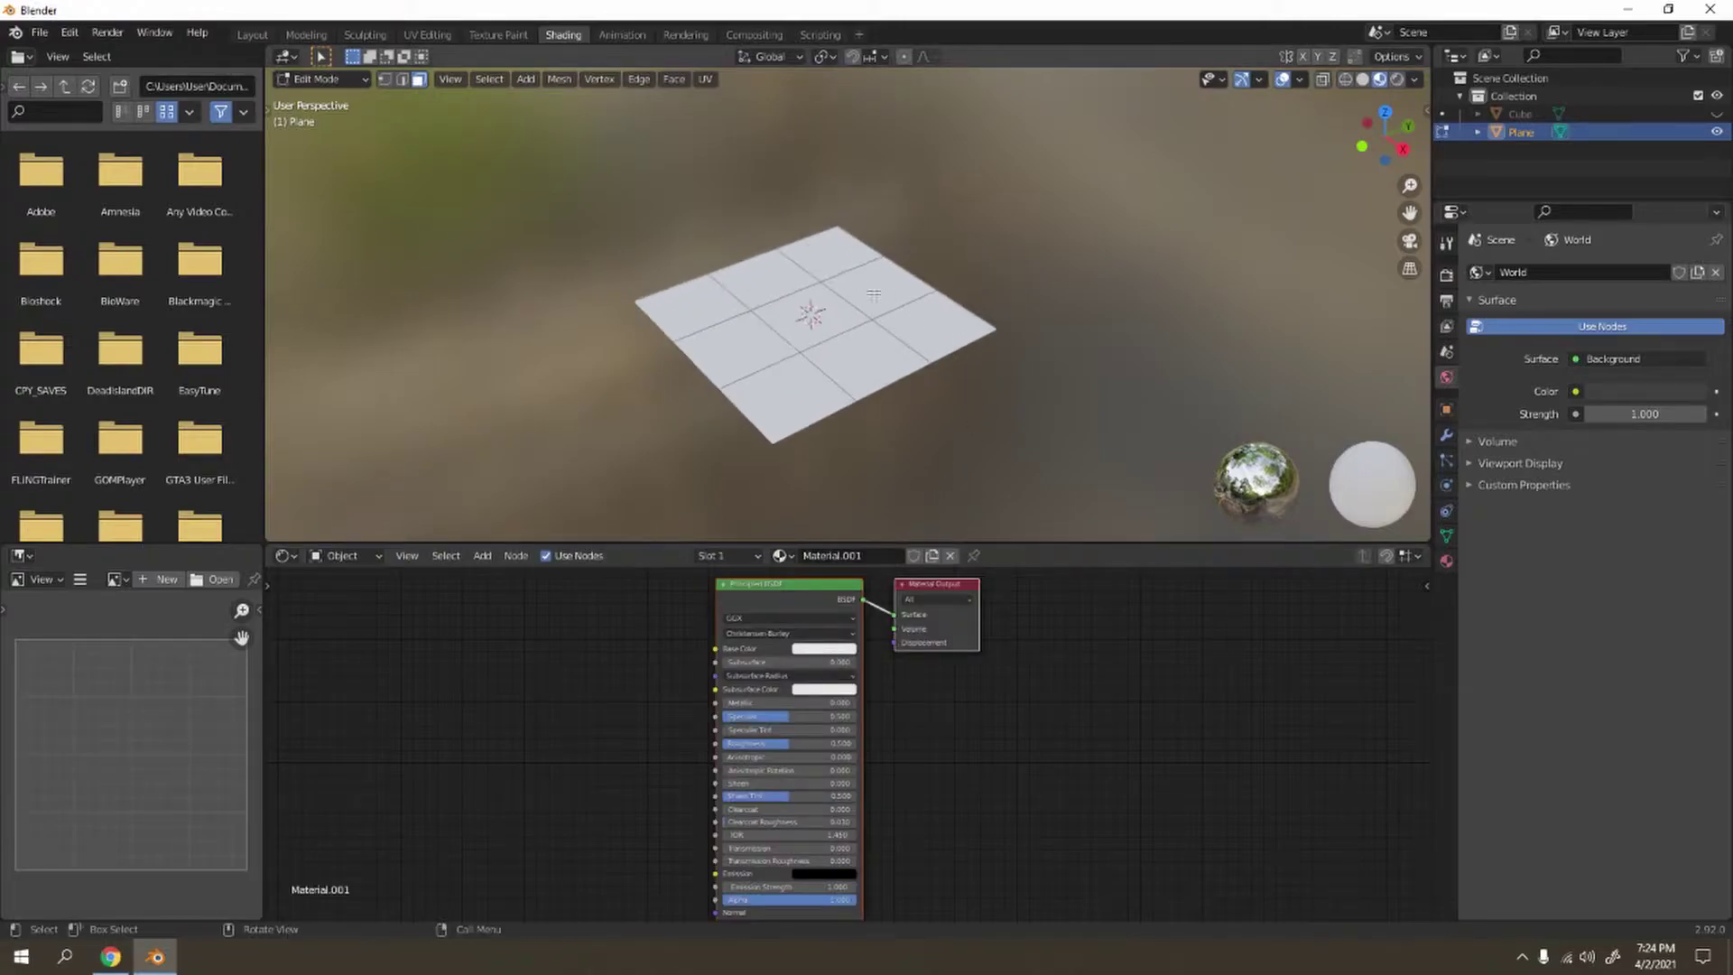
click(823, 649)
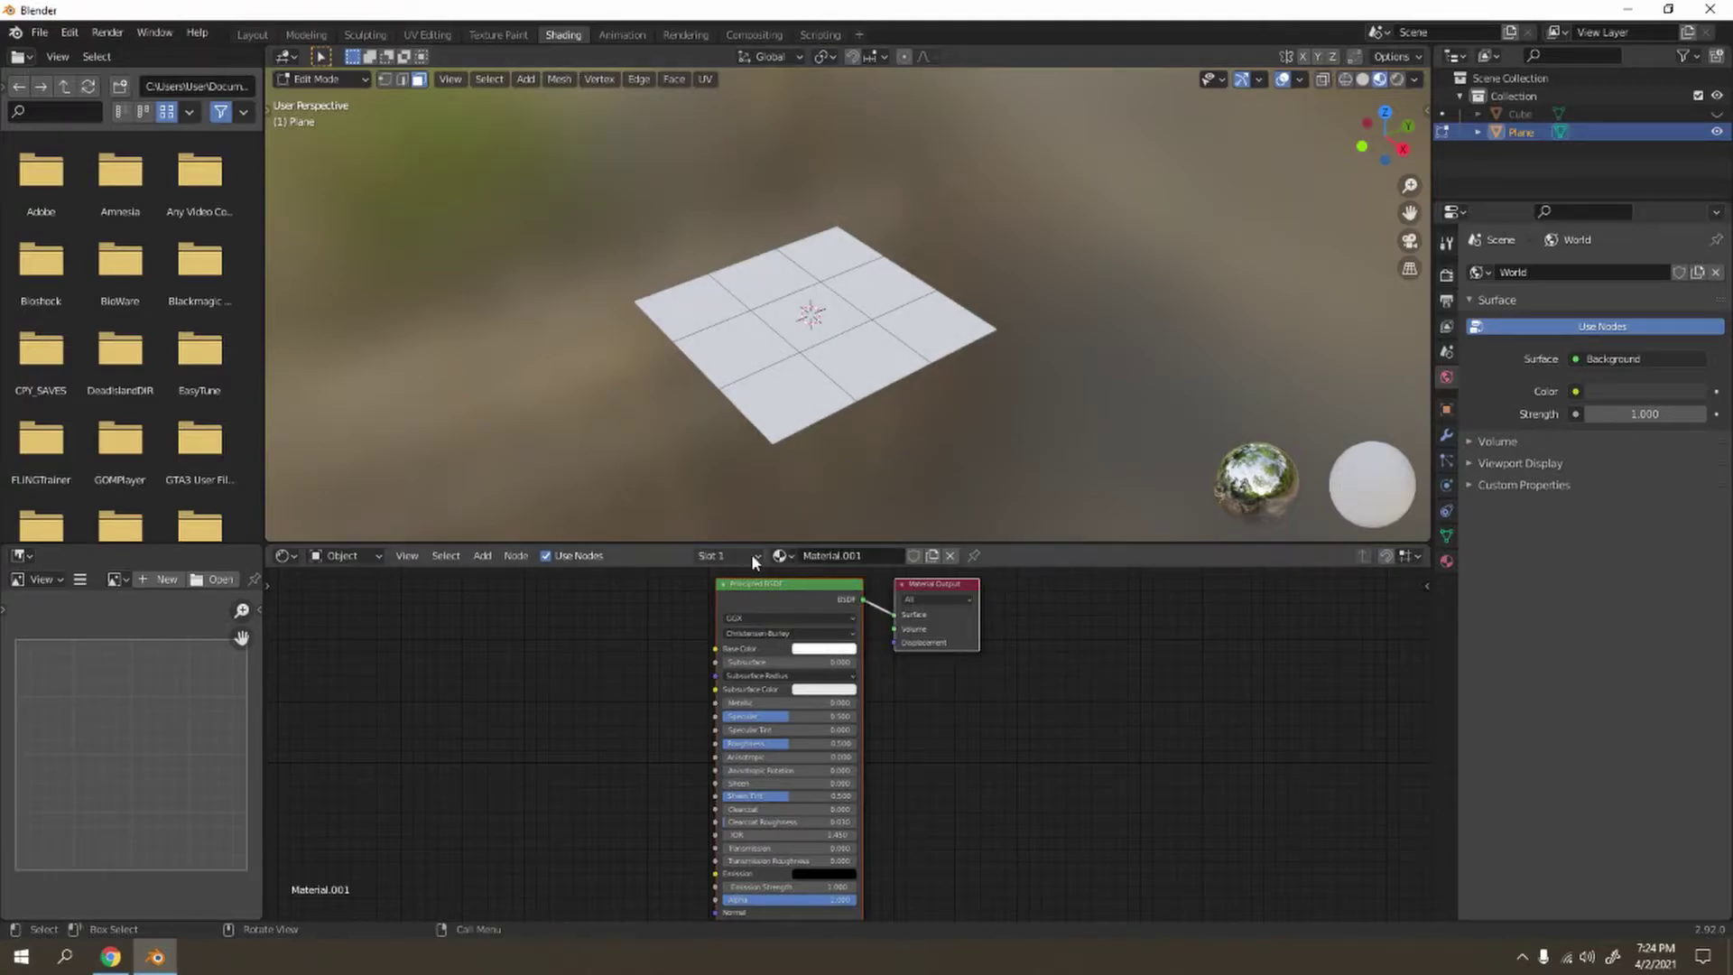
drag(809, 715, 723, 715)
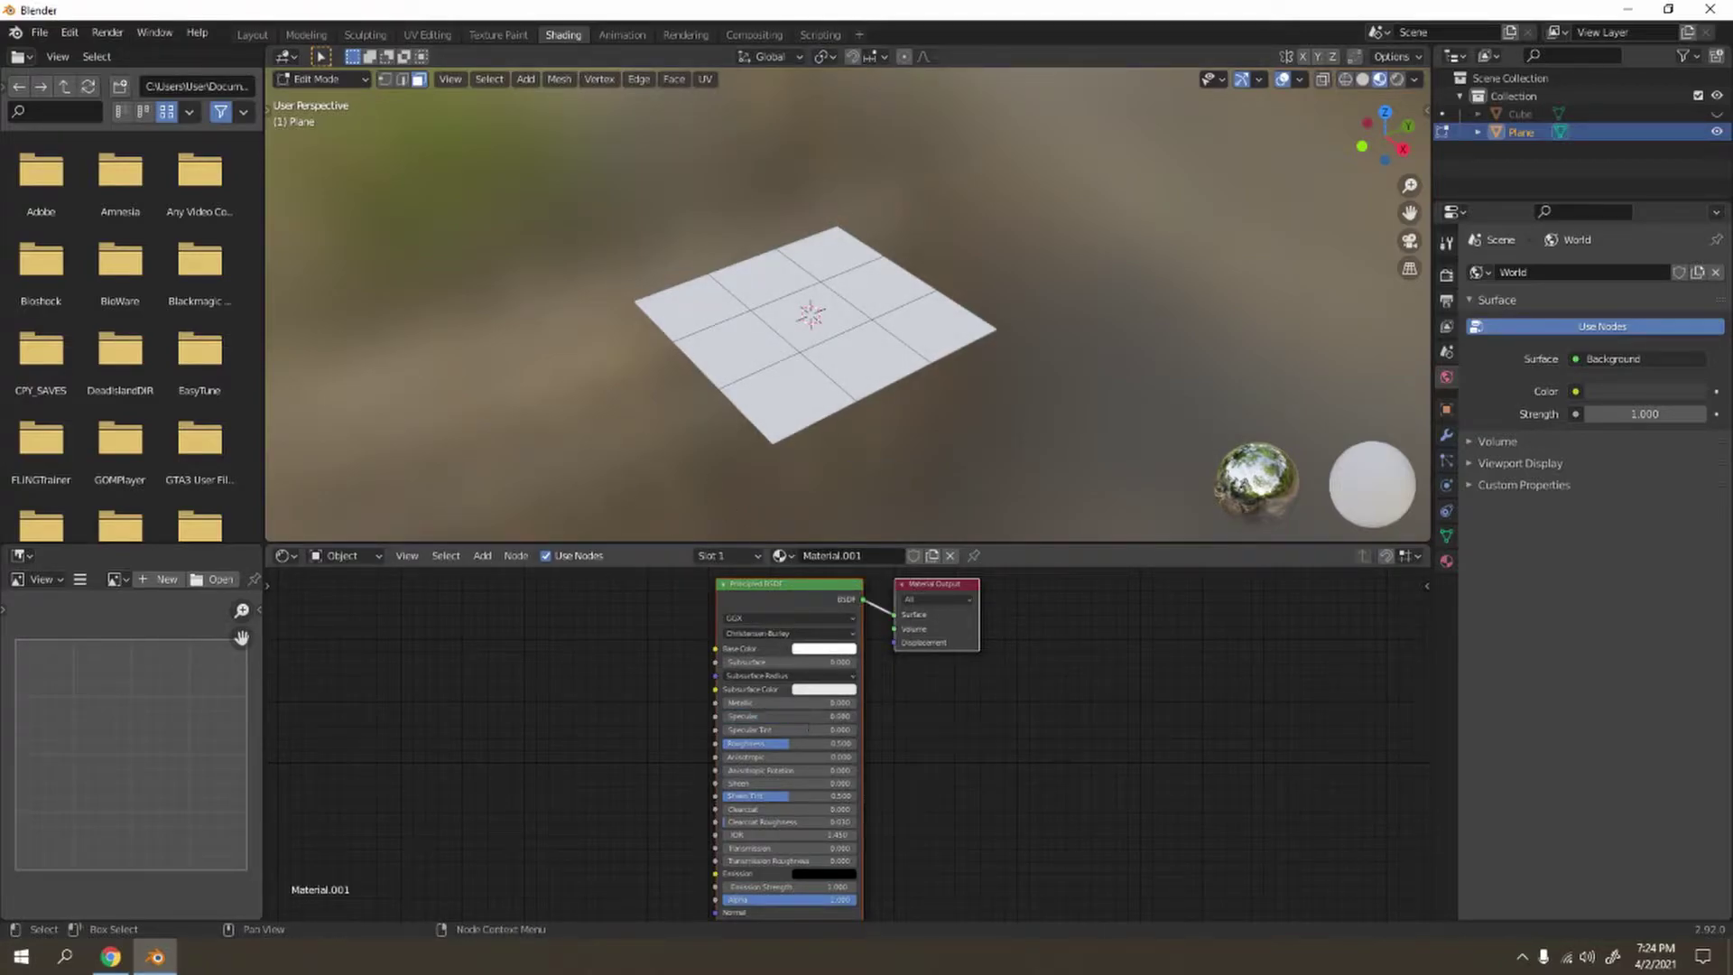
drag(813, 746, 880, 746)
Add a second material slot to the plane and create a new material in it
click(723, 556)
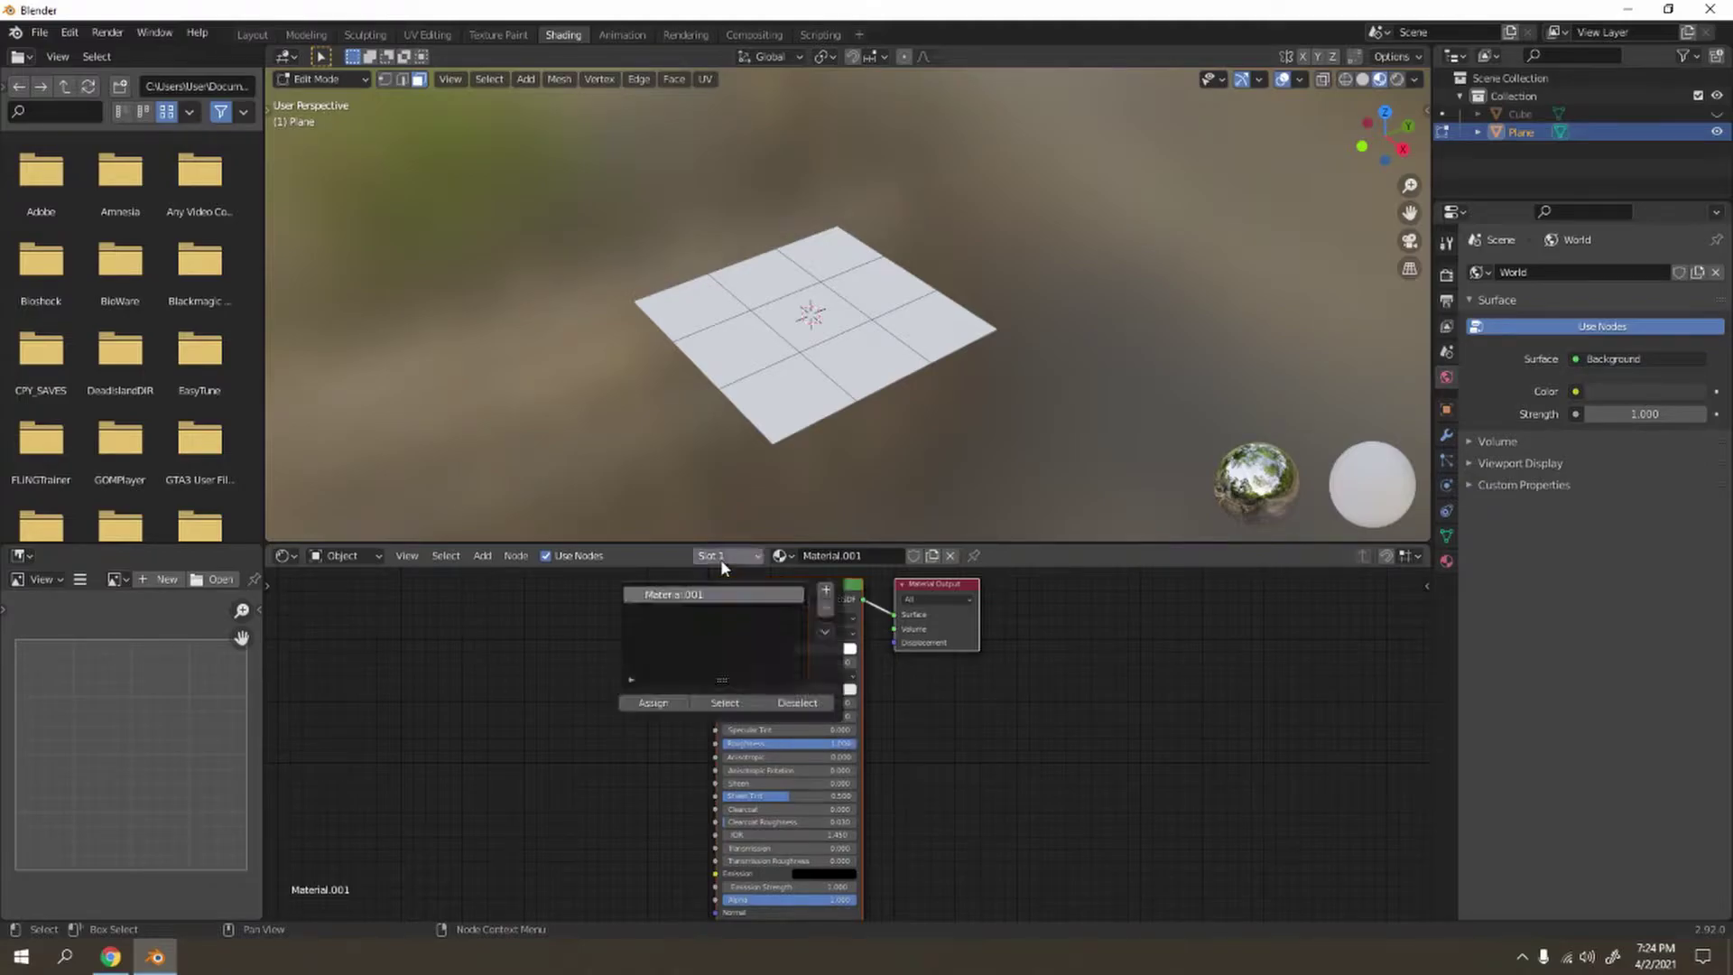
click(826, 591)
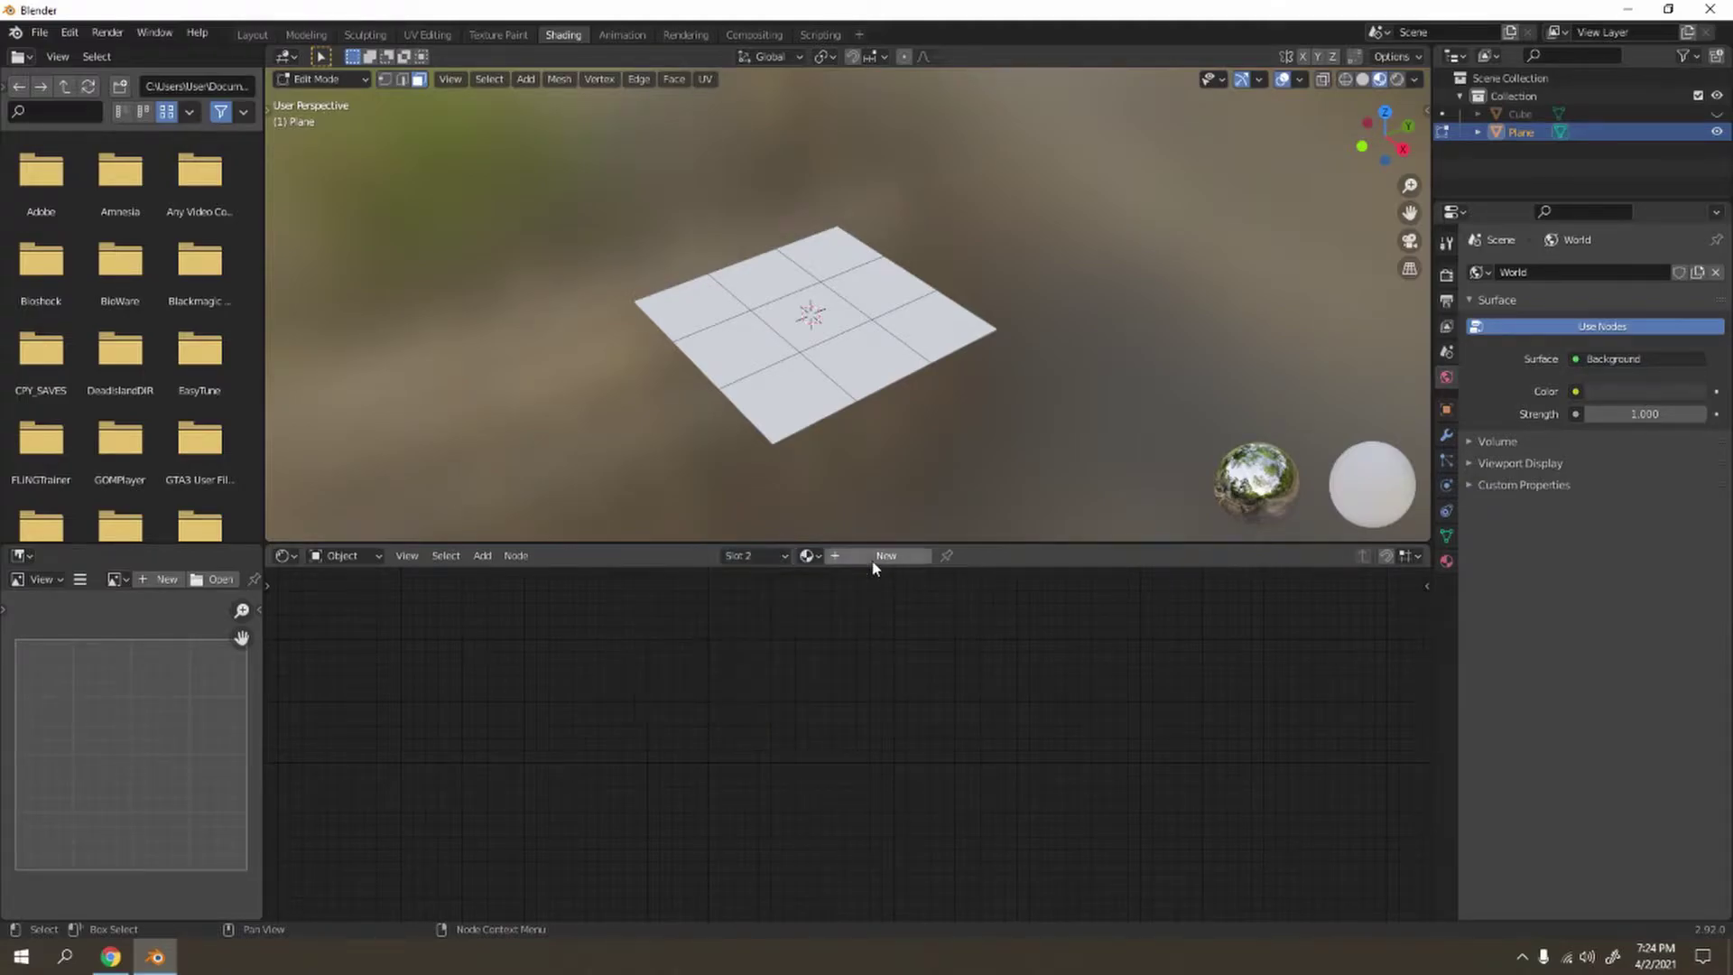
click(873, 556)
click(729, 555)
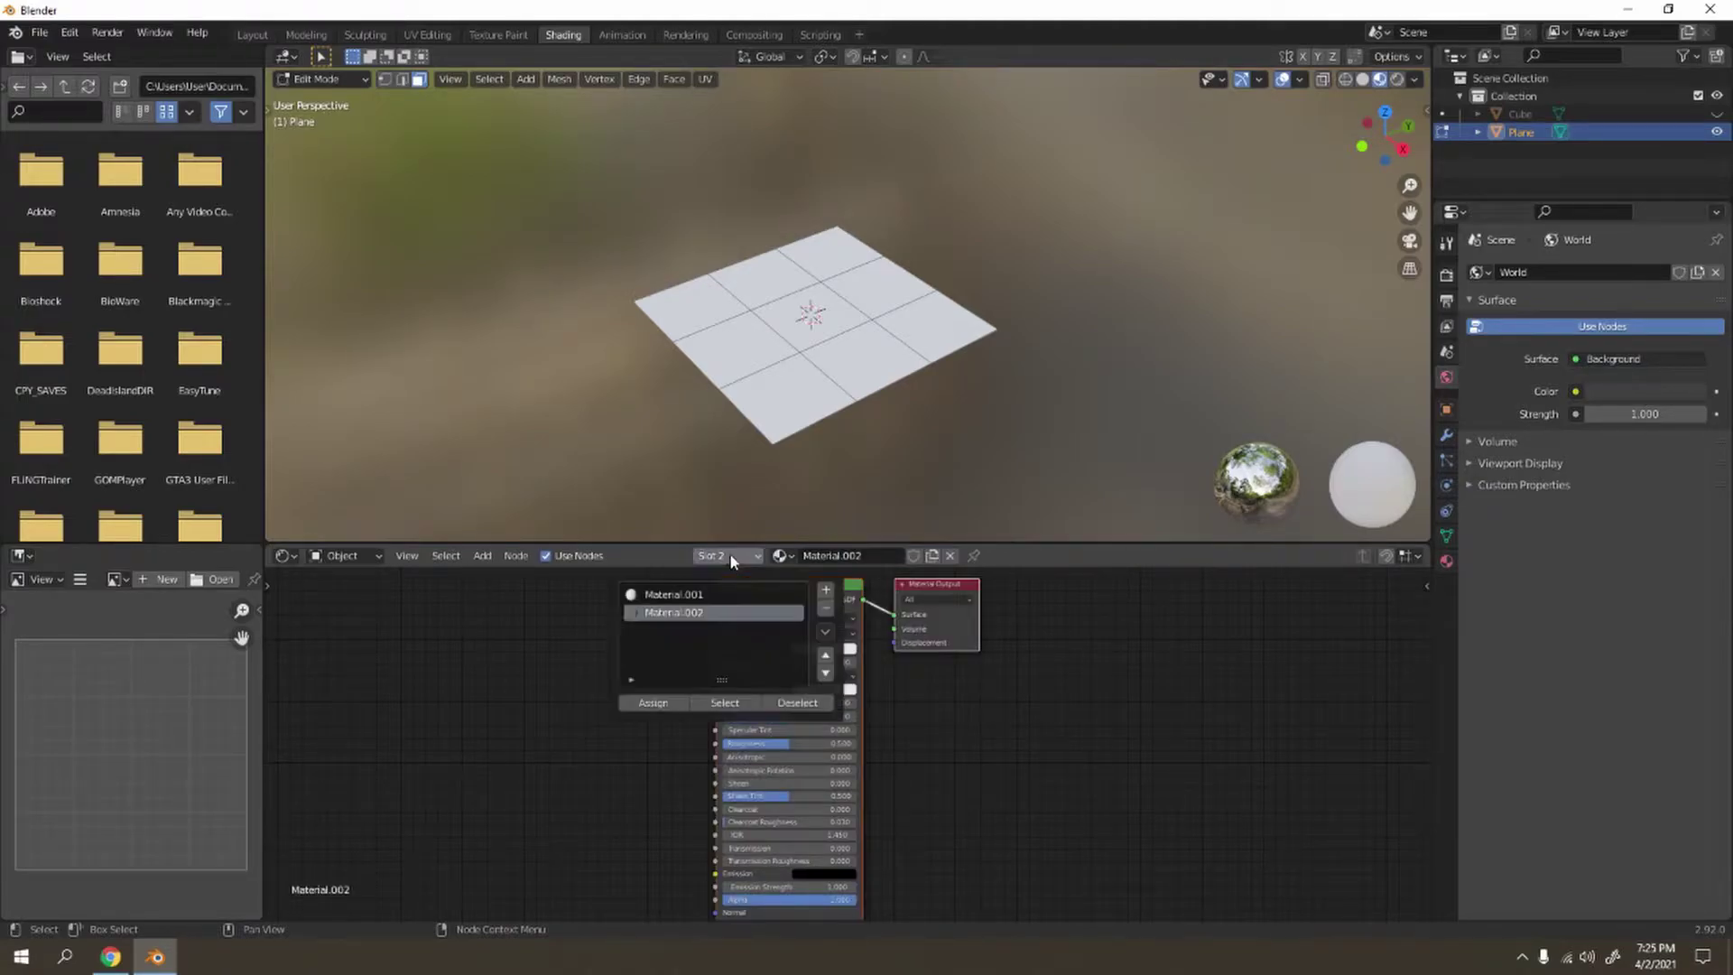
click(650, 705)
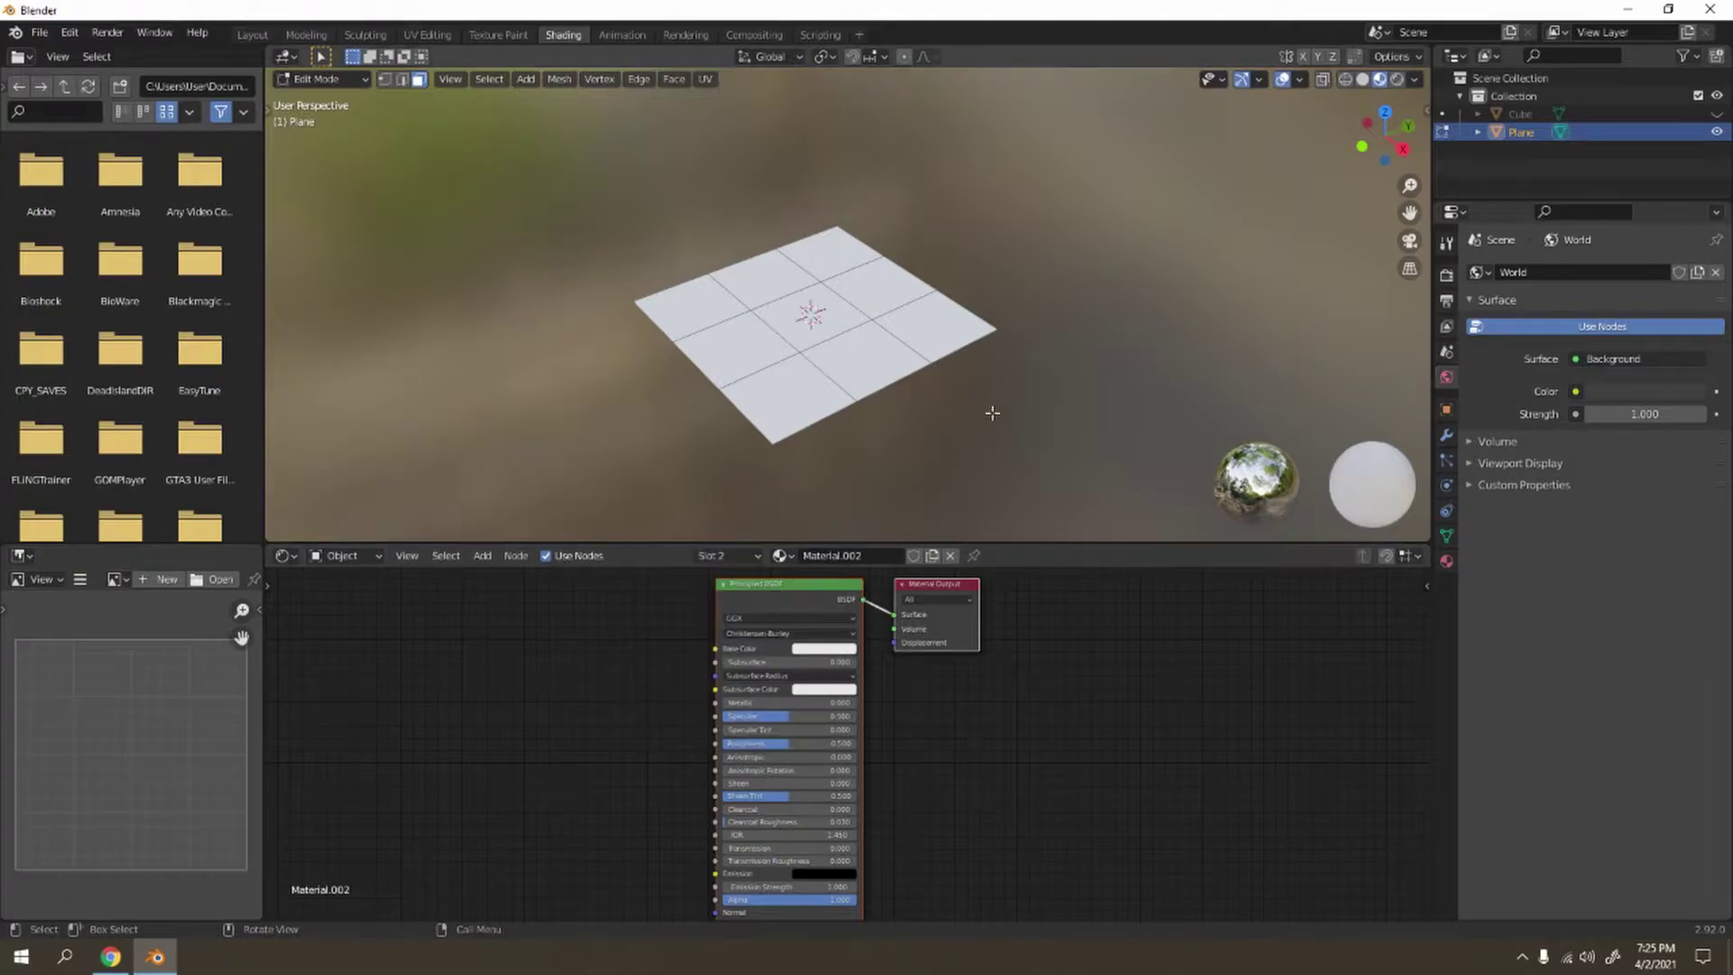
Assign the second material to the five faces that form a cross through the plane's centre
click(791, 289)
shift+click(818, 323)
shift+click(856, 378)
shift+click(748, 343)
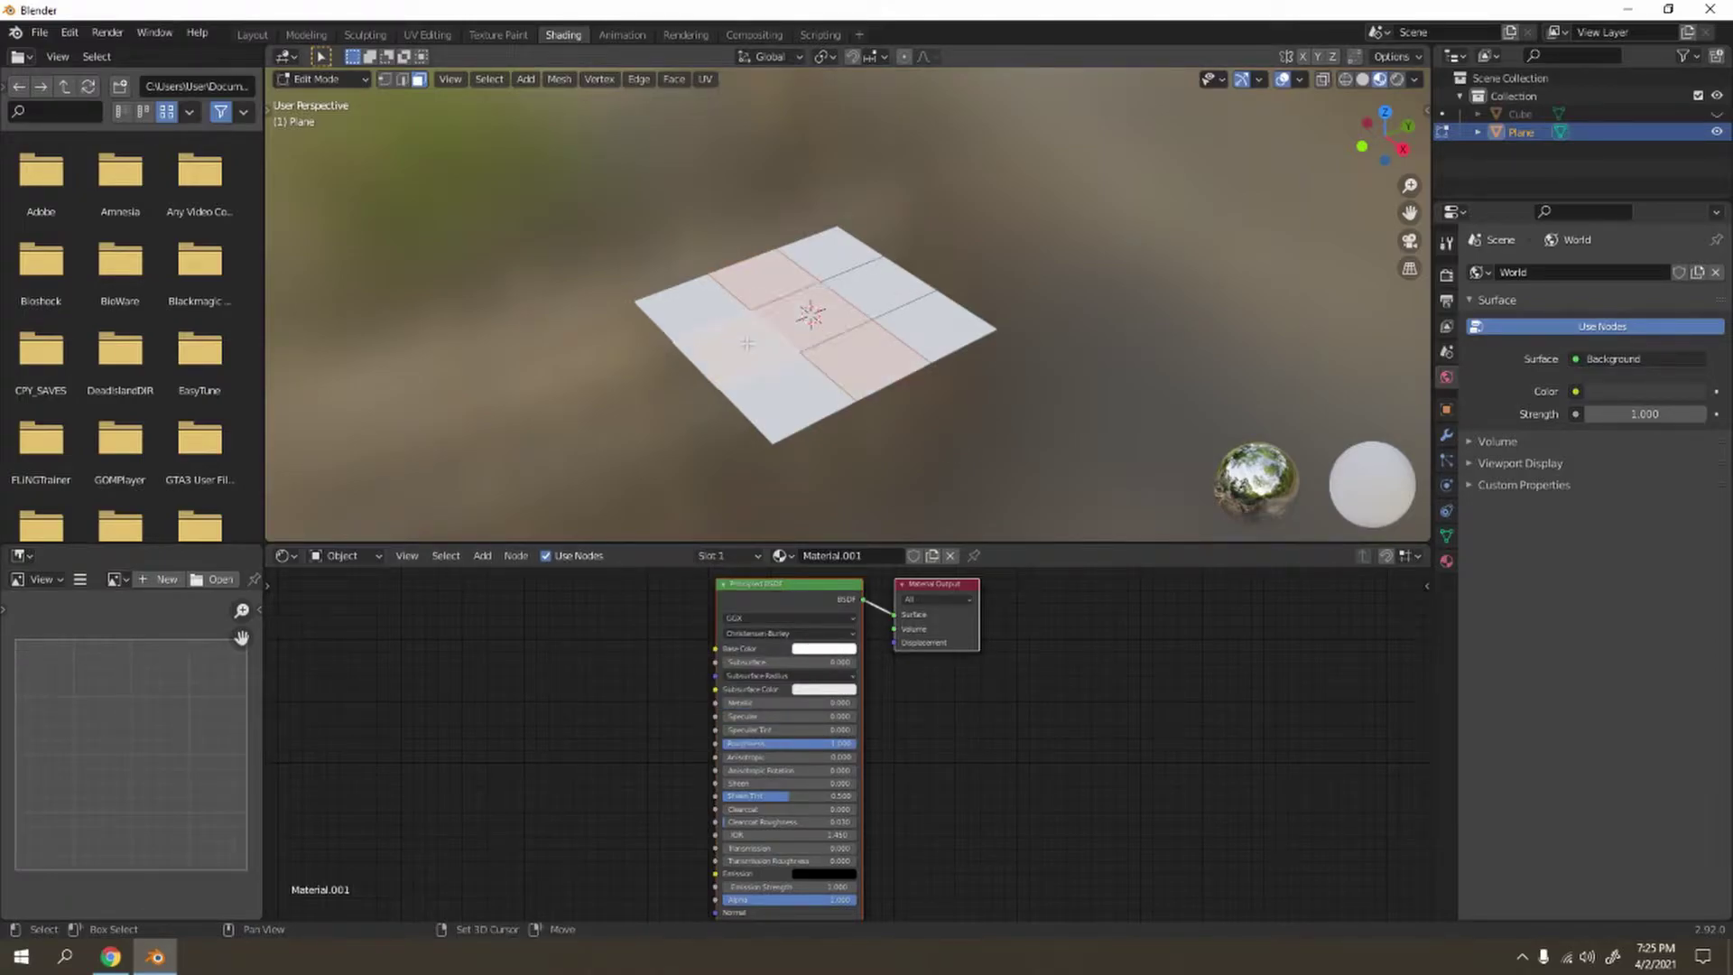
shift+click(901, 309)
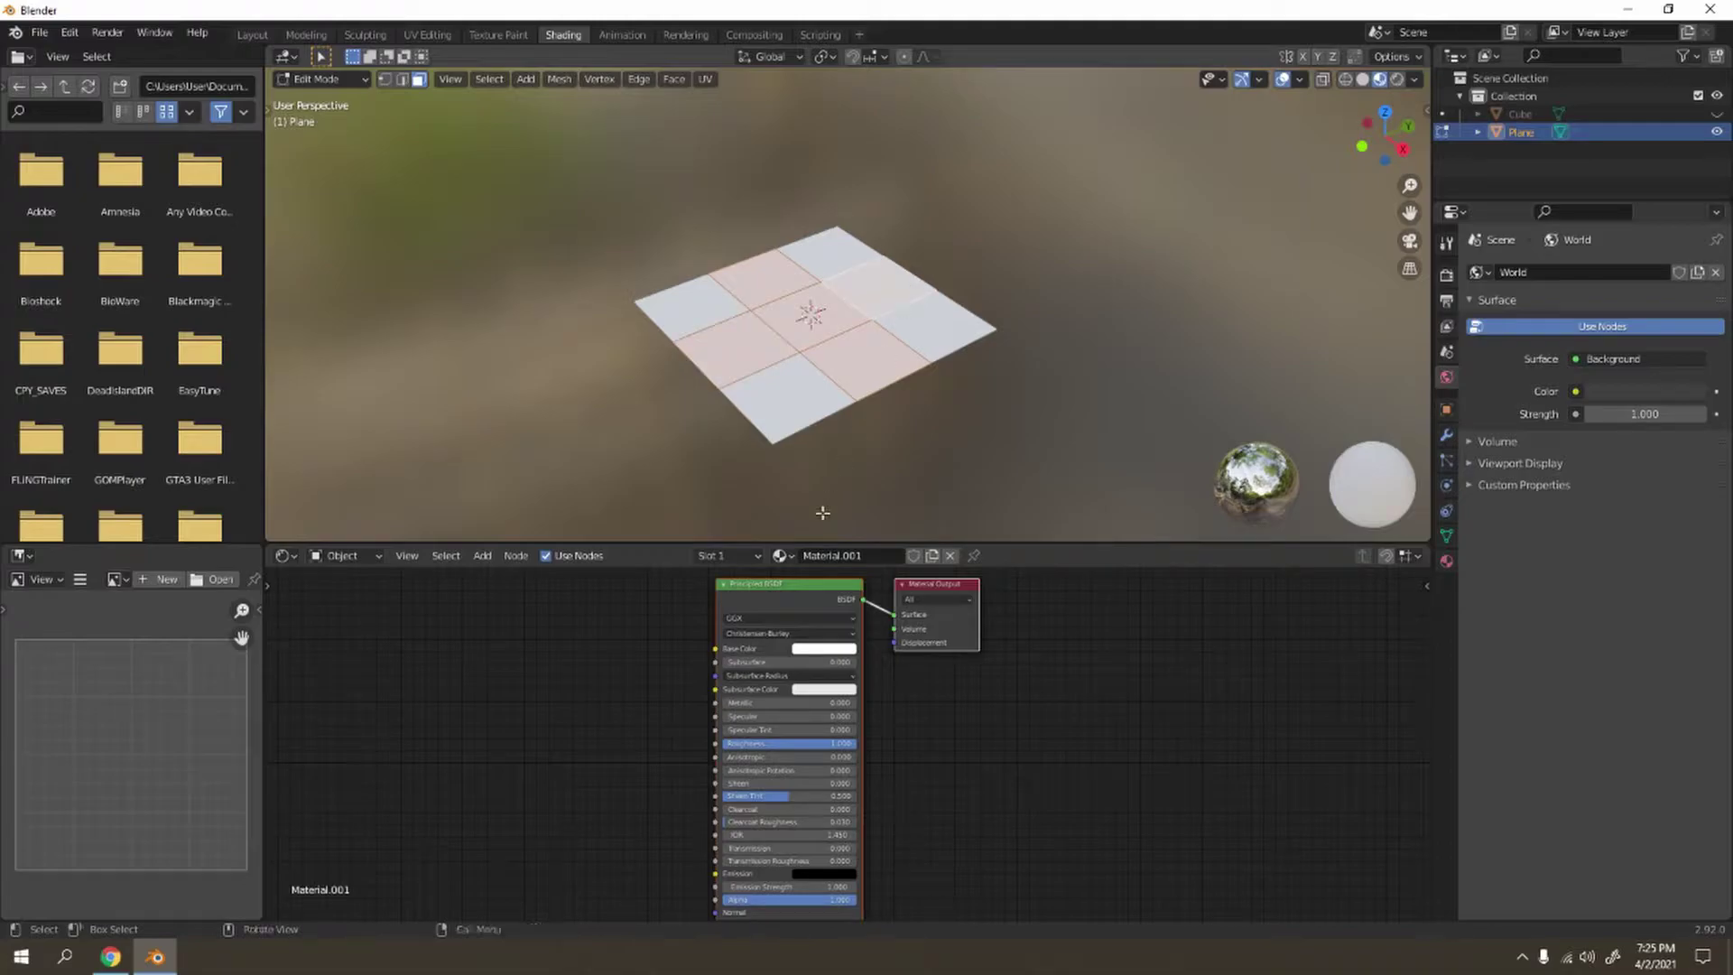
click(729, 555)
click(742, 612)
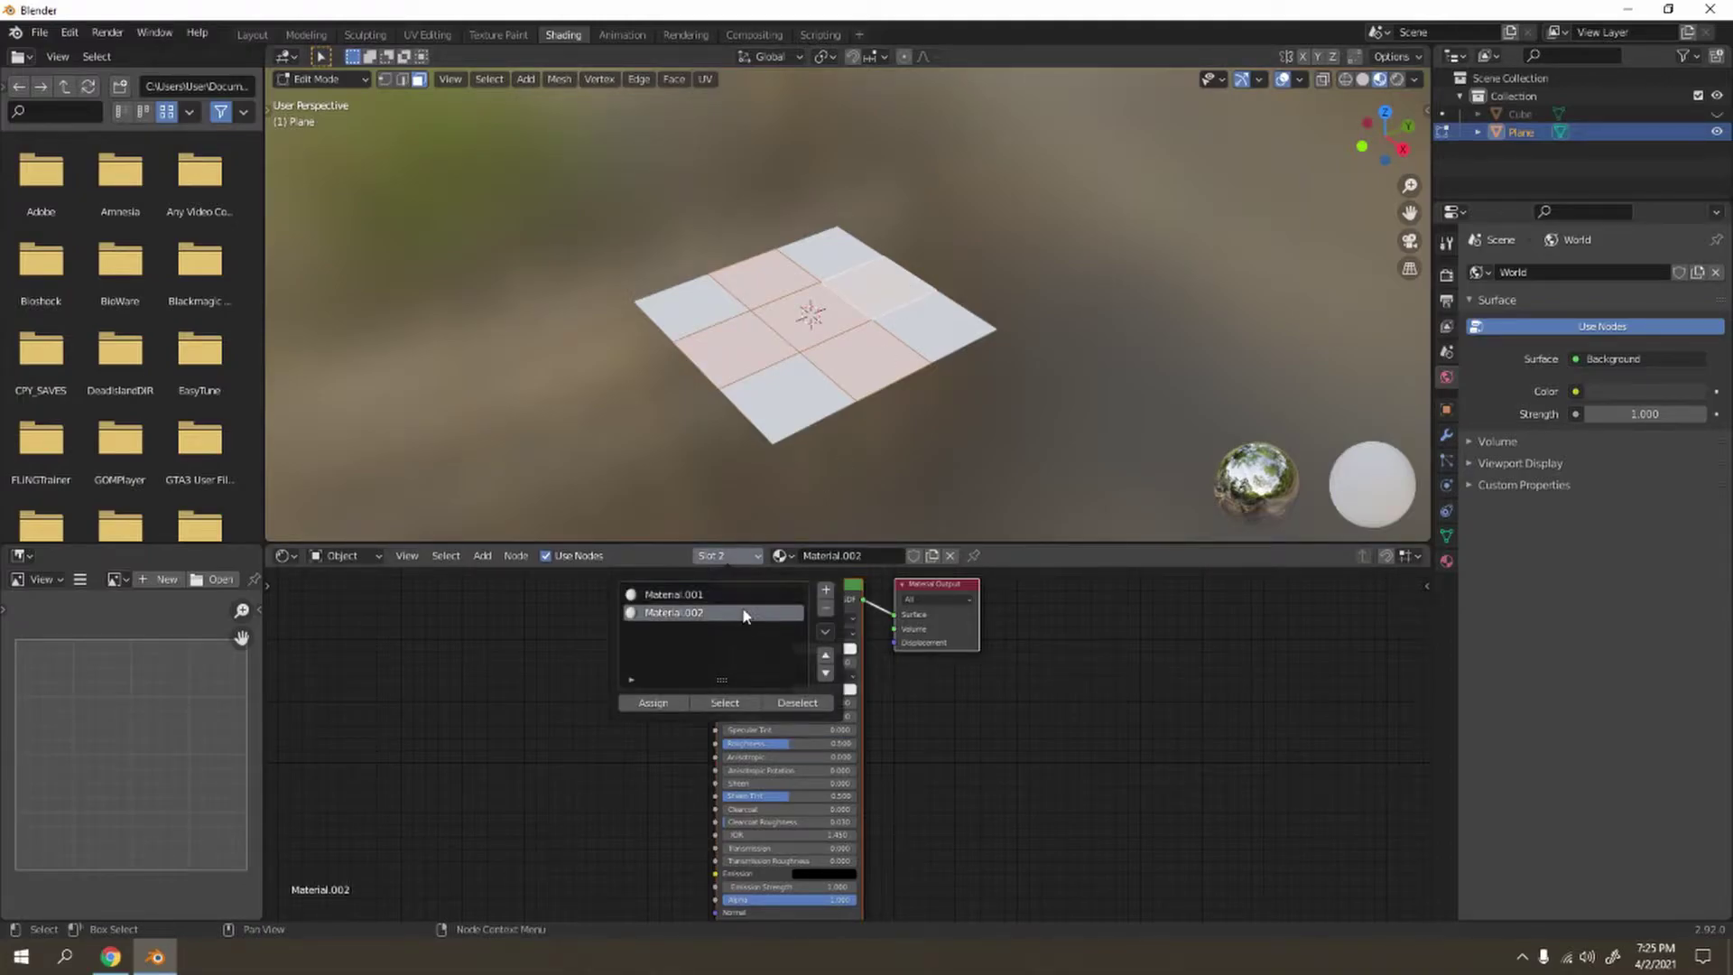
click(656, 704)
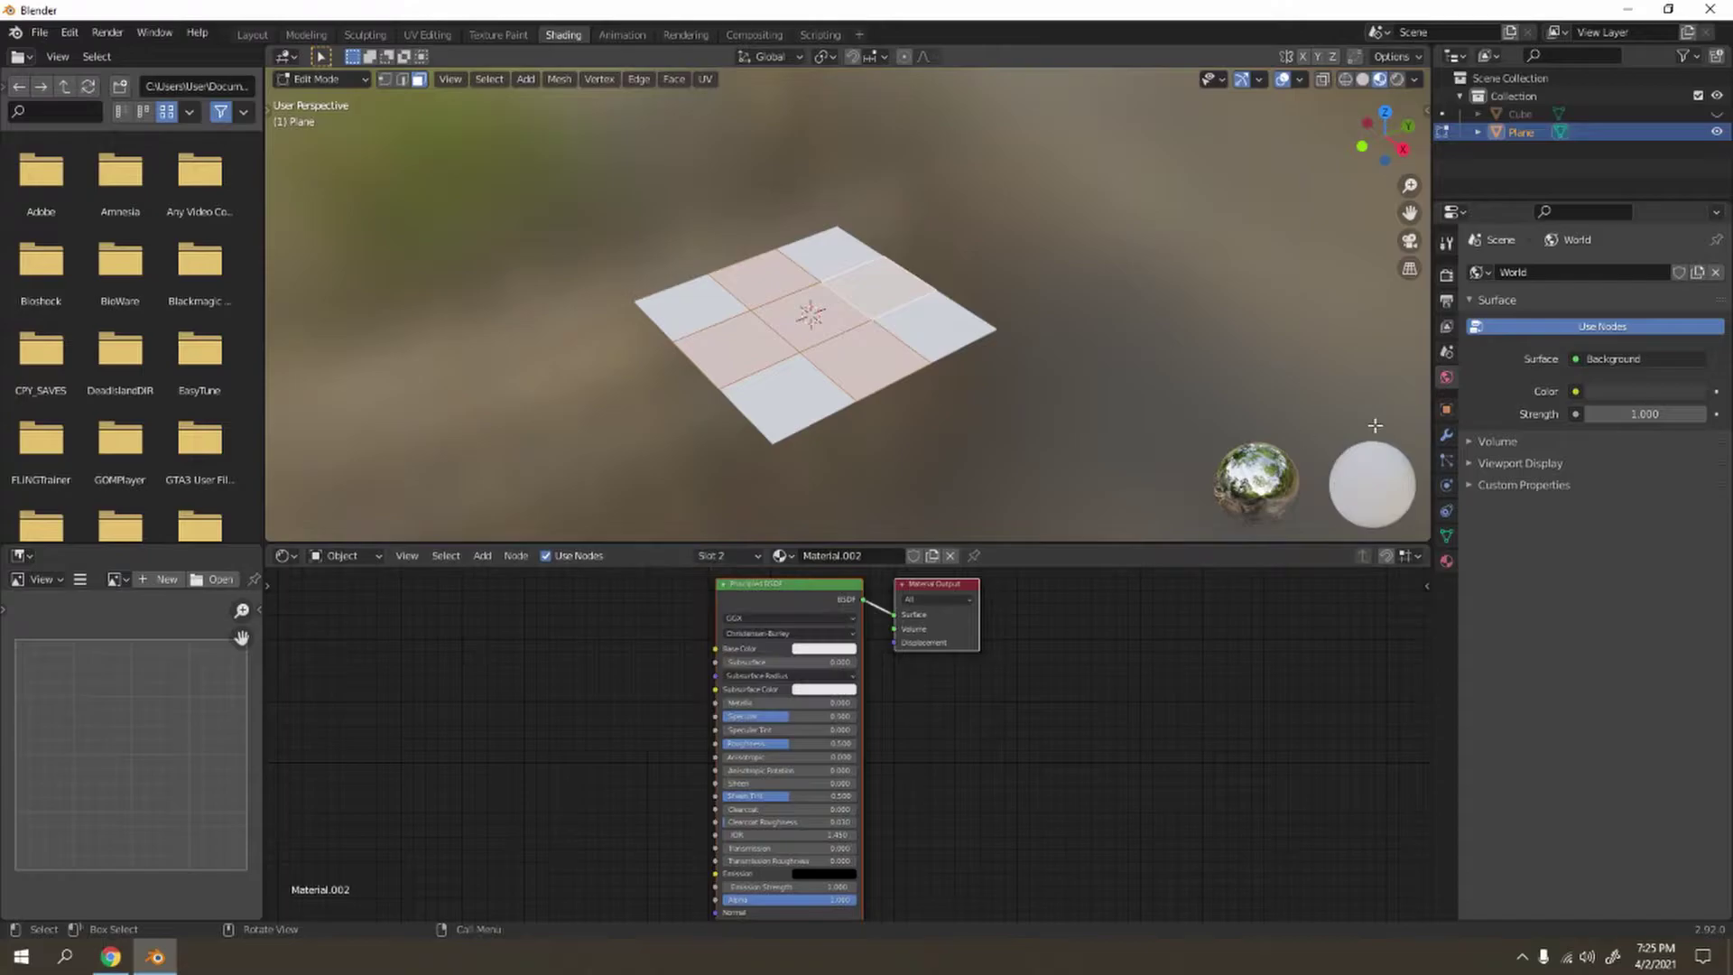
Give the second material a red base color, specular 0 and roughness 1
click(822, 649)
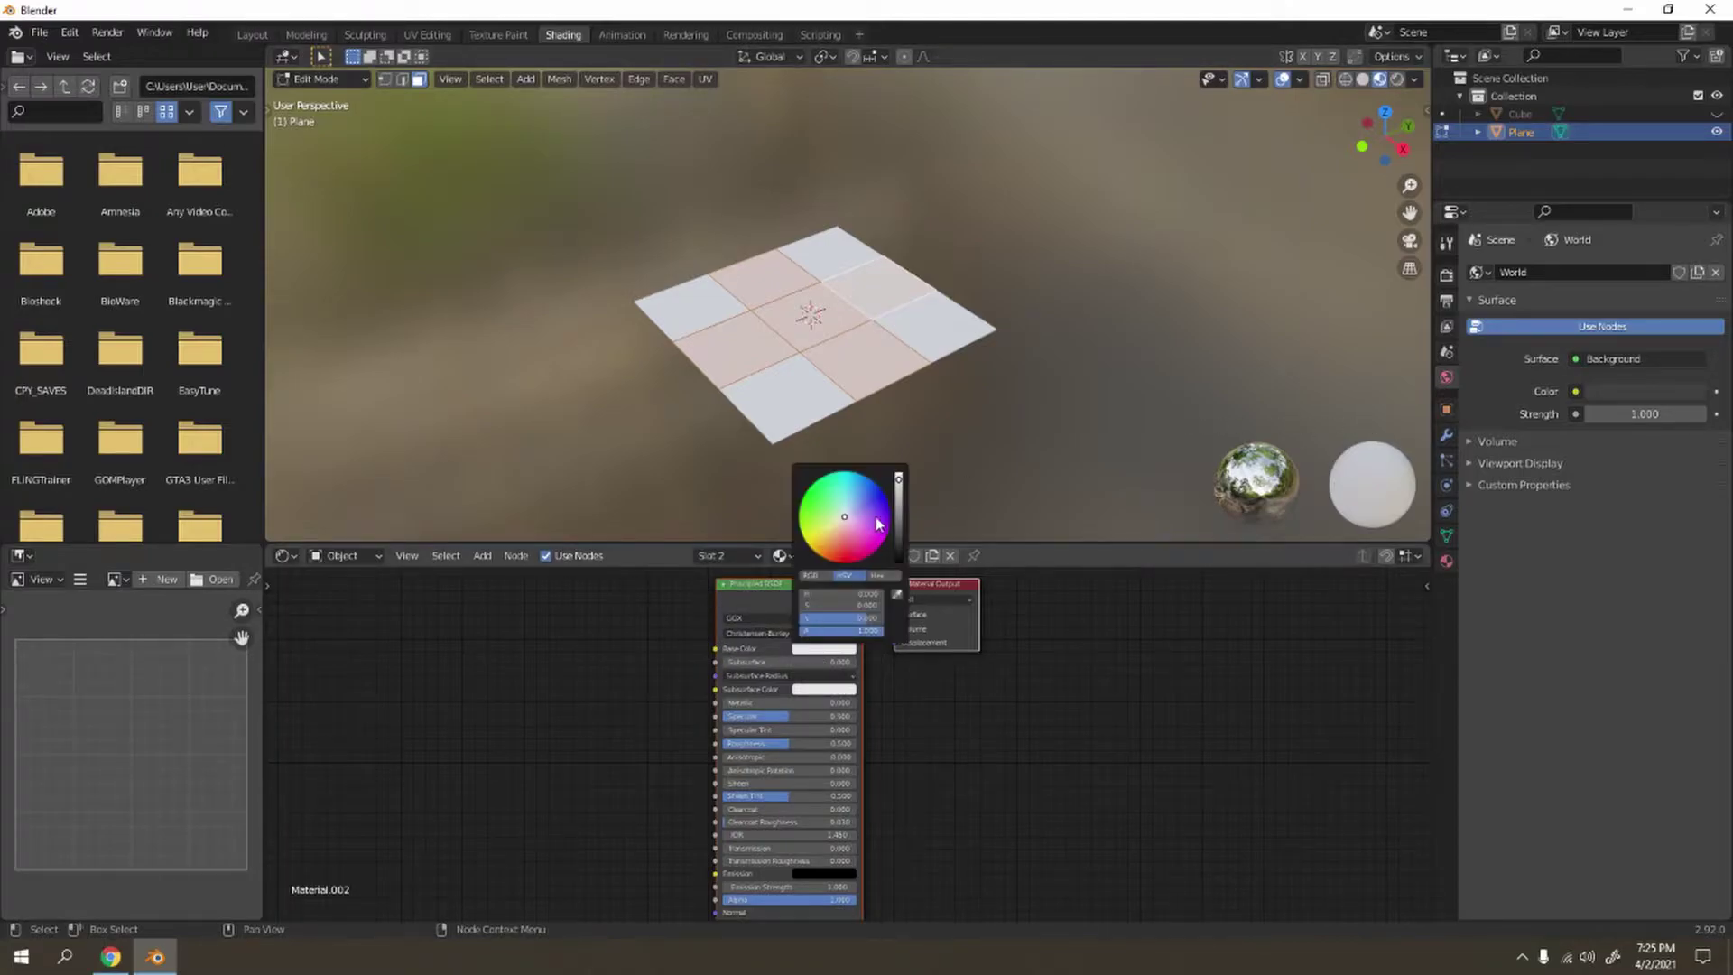
drag(856, 532, 843, 562)
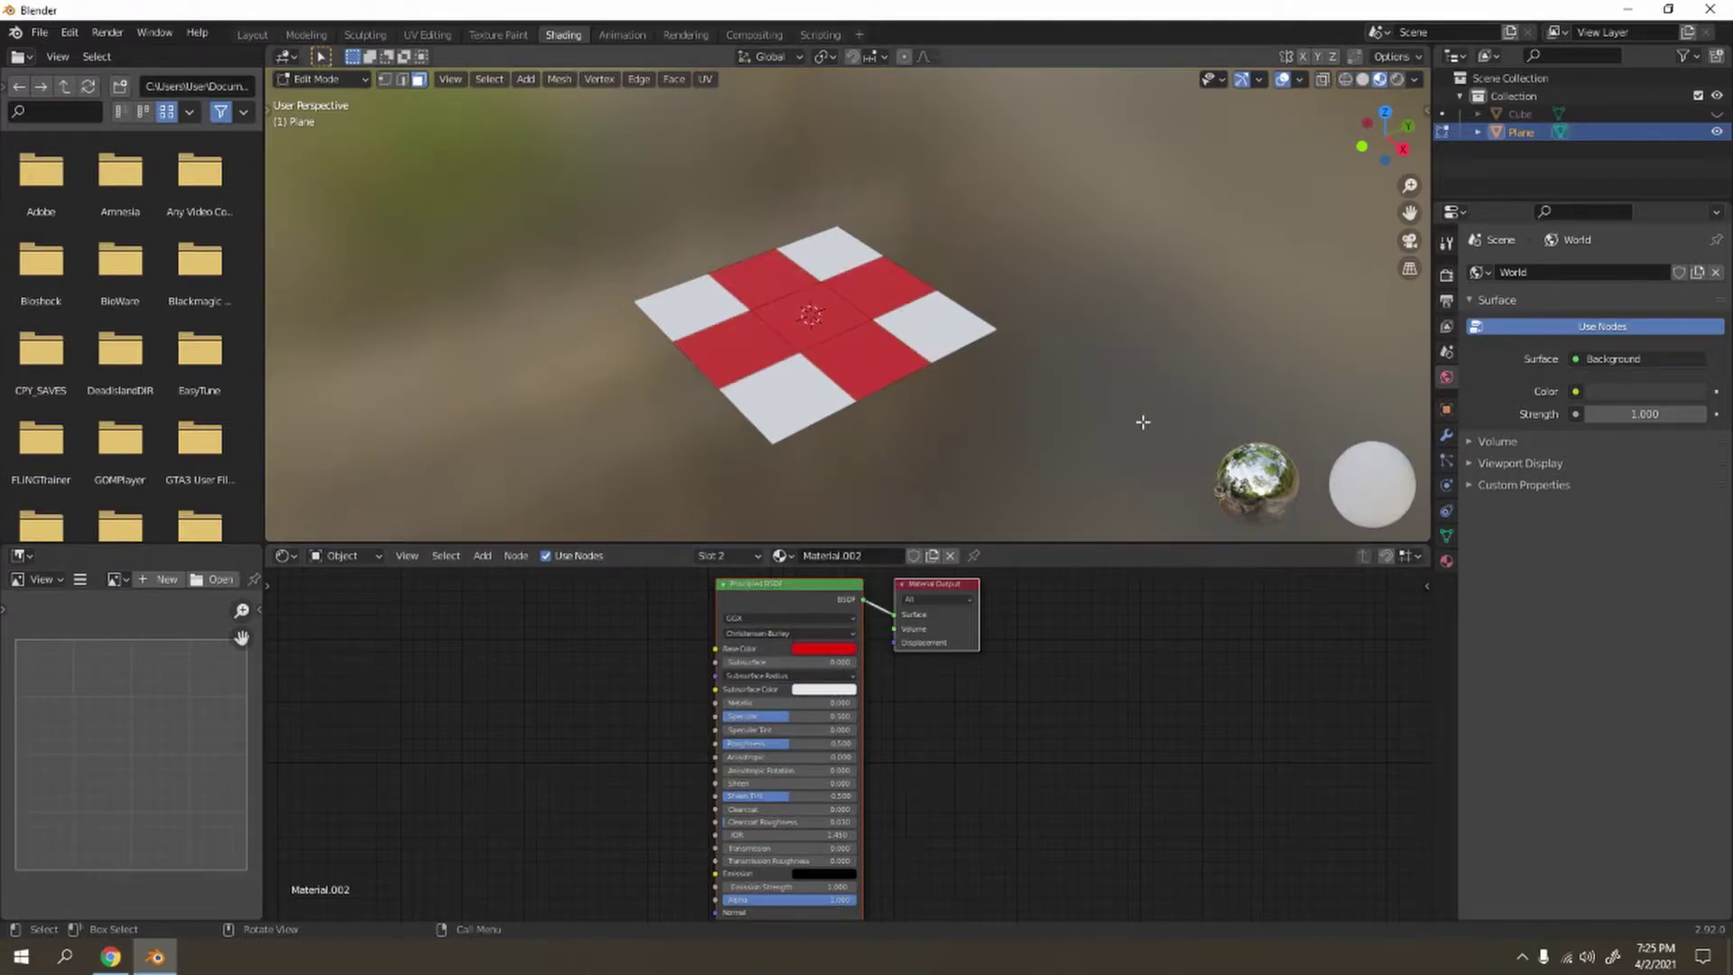
middle_drag(903, 506, 1002, 487)
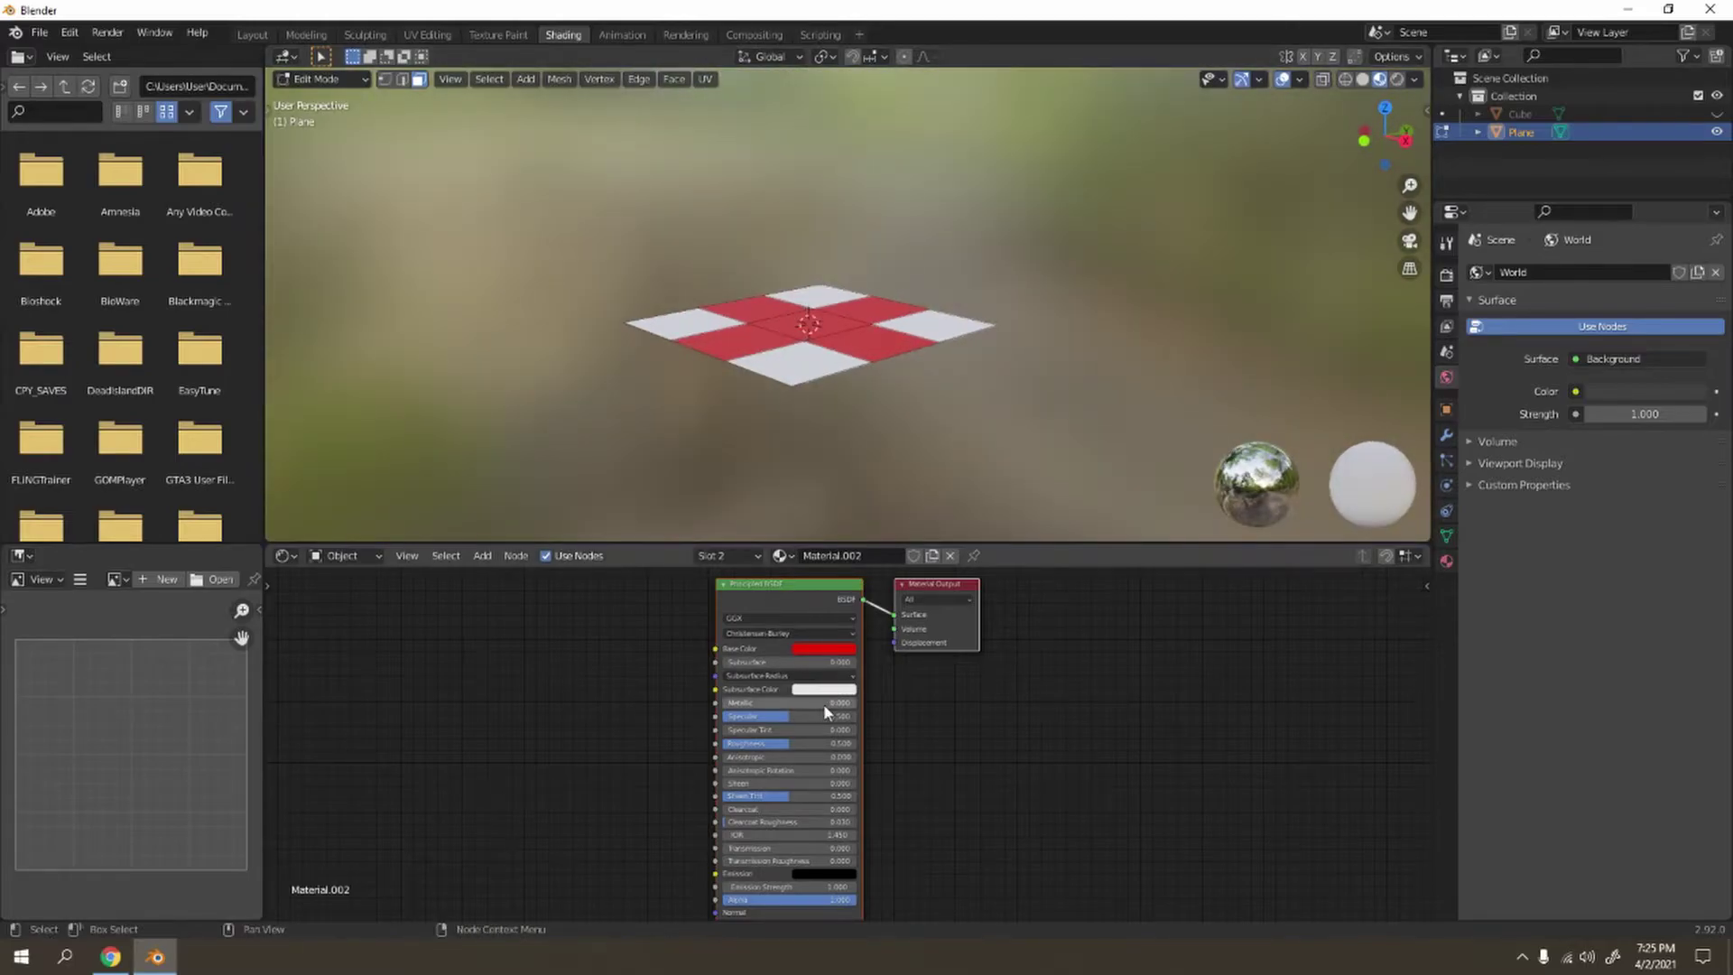
drag(824, 716, 856, 745)
Return the plane to Object Mode and deselect it
scroll(1045, 406, down, 4)
middle_drag(1045, 406, 1027, 533)
key(Tab)
click(995, 376)
scroll(993, 370, up, 5)
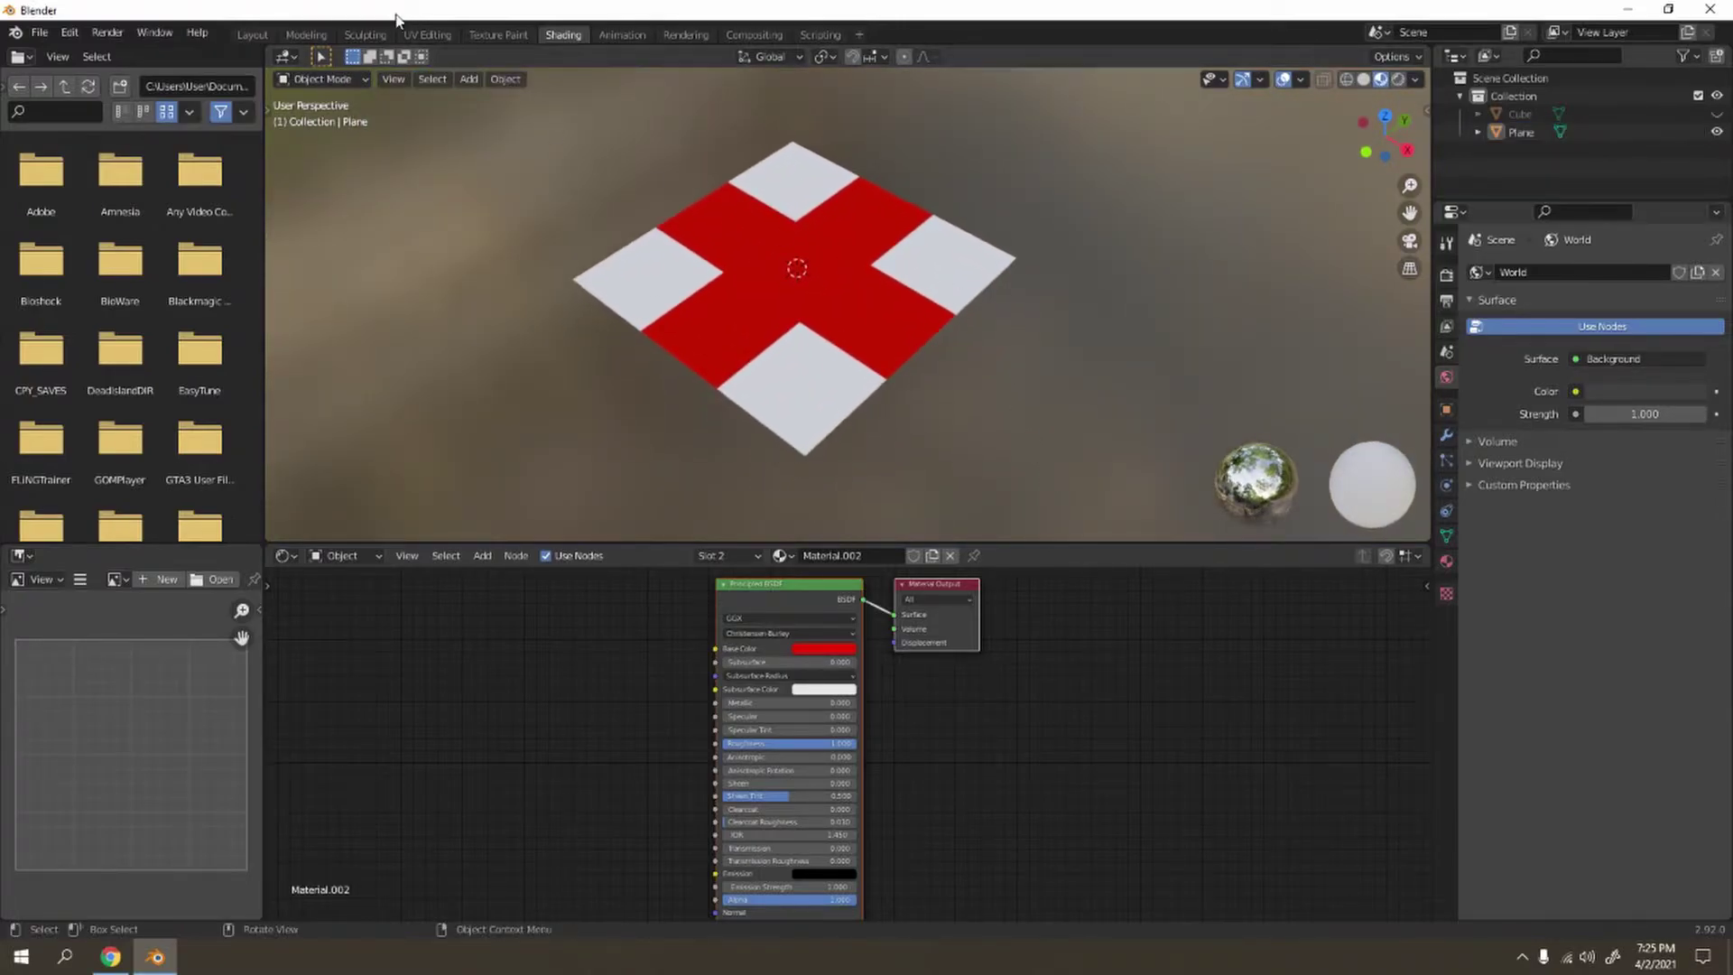
Switch to the Layout workspace and display the viewport in Material Preview shading, staying in Object Mode
click(253, 34)
scroll(775, 234, down, 4)
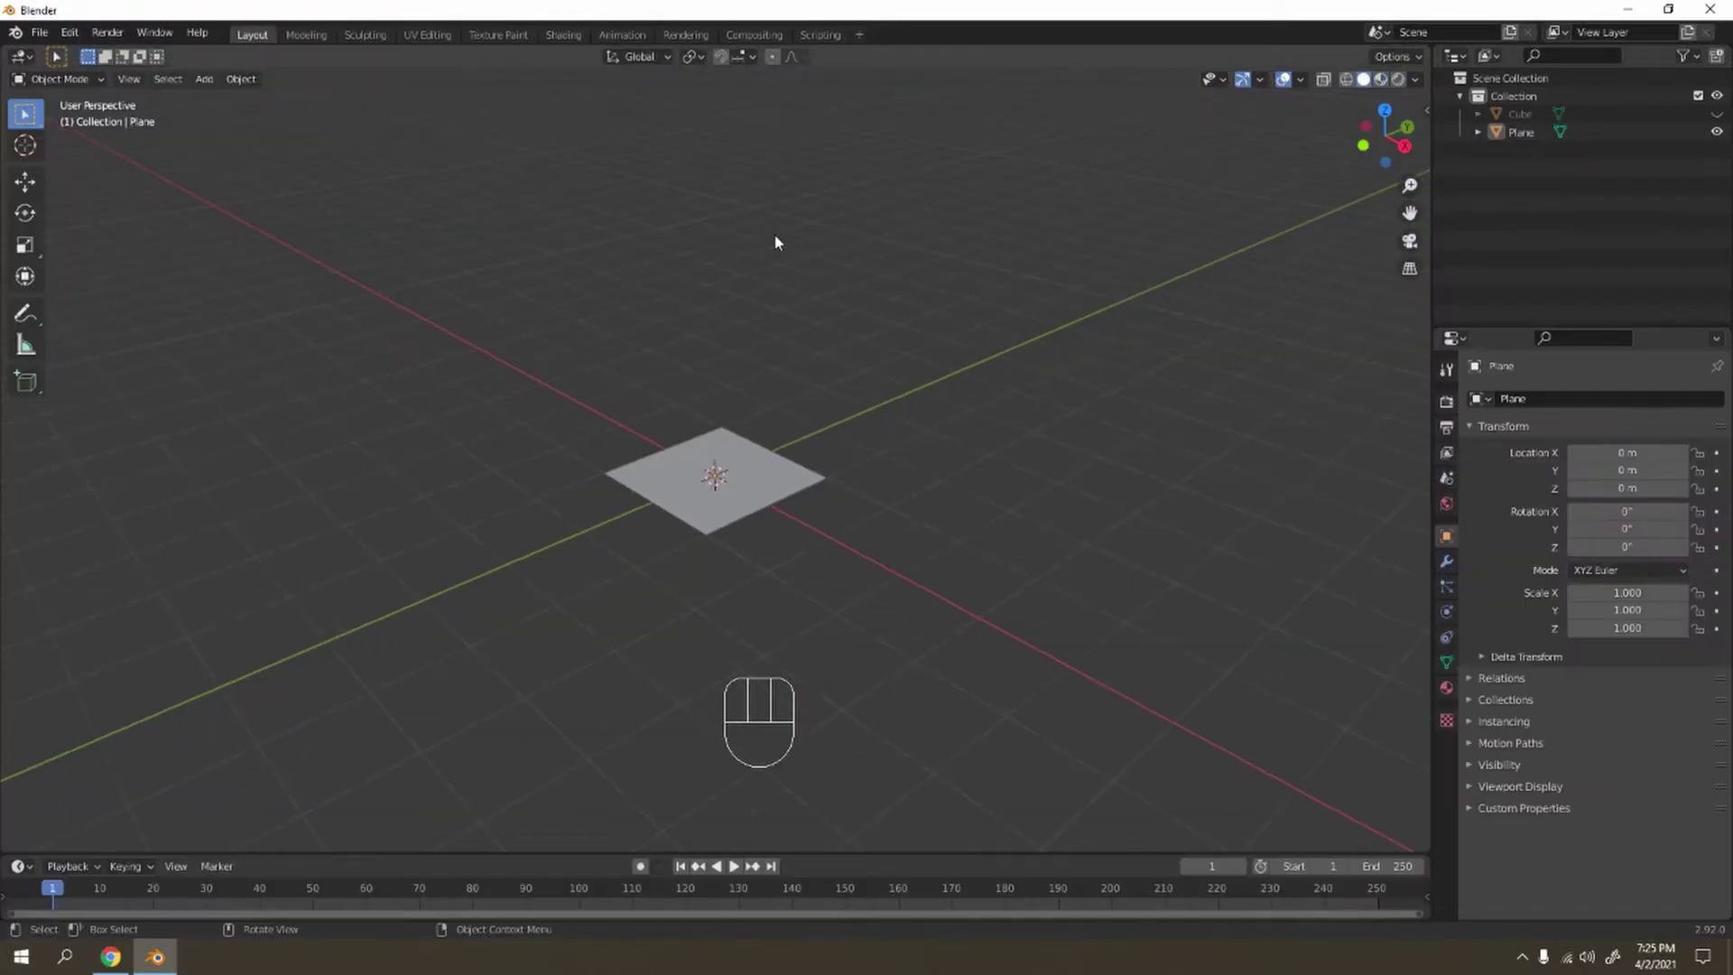
key(Tab)
click(1383, 79)
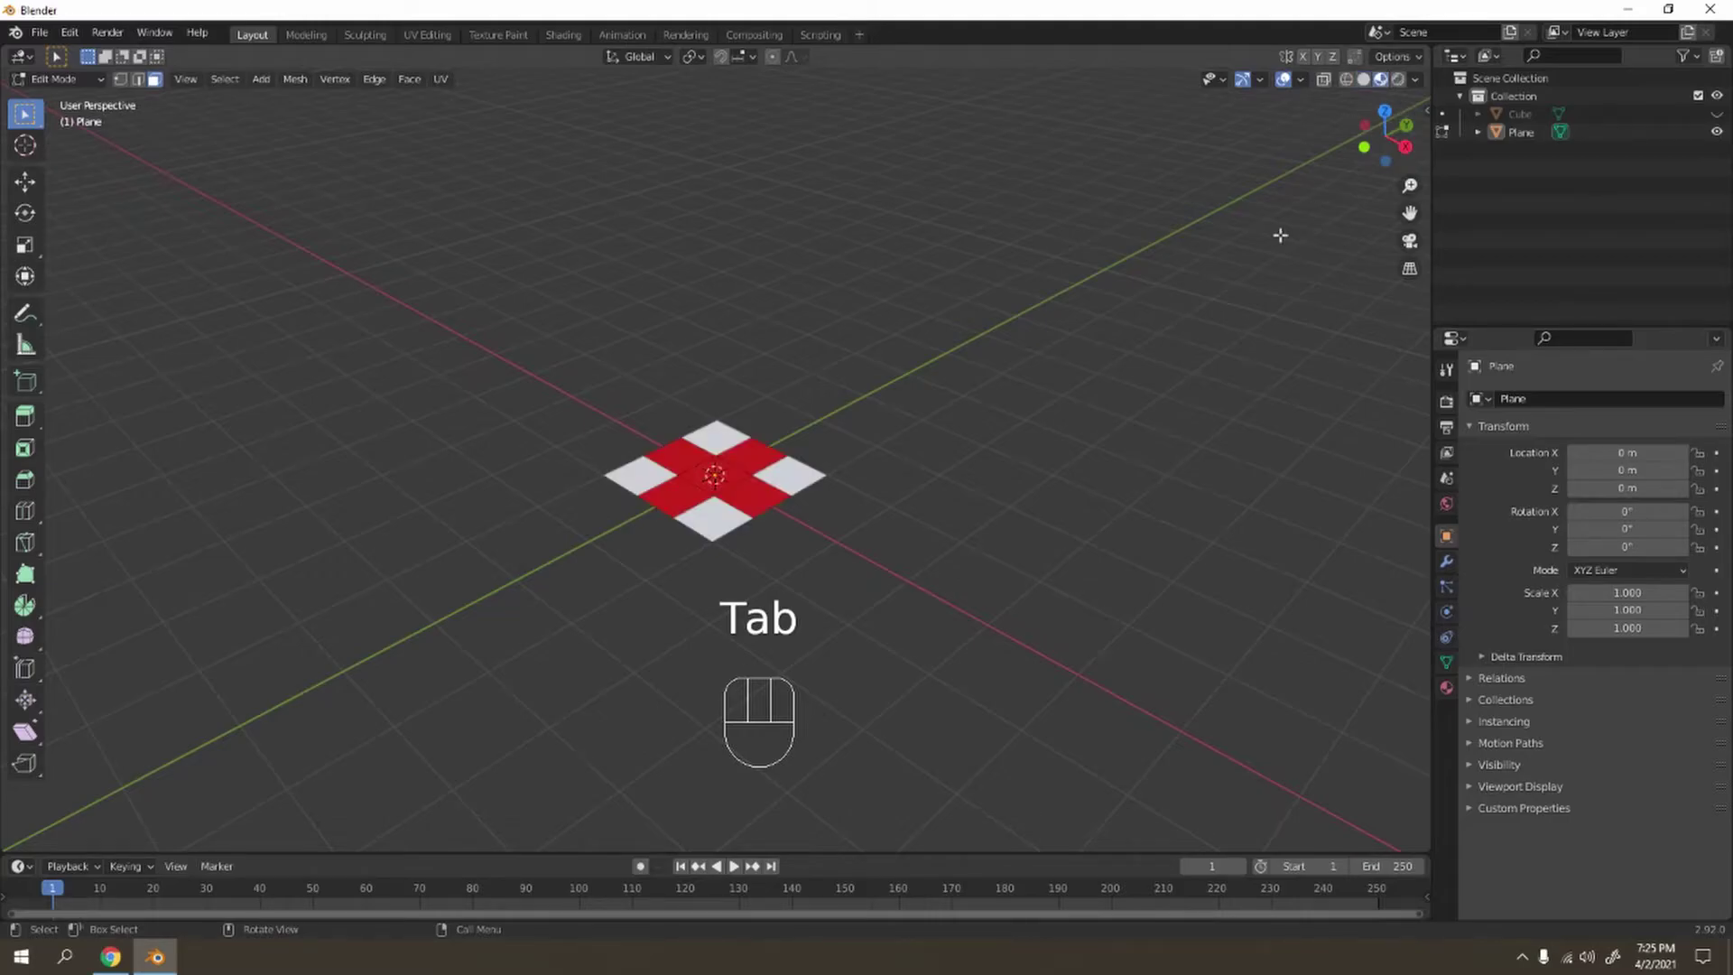
key(Tab)
scroll(1002, 298, up, 4)
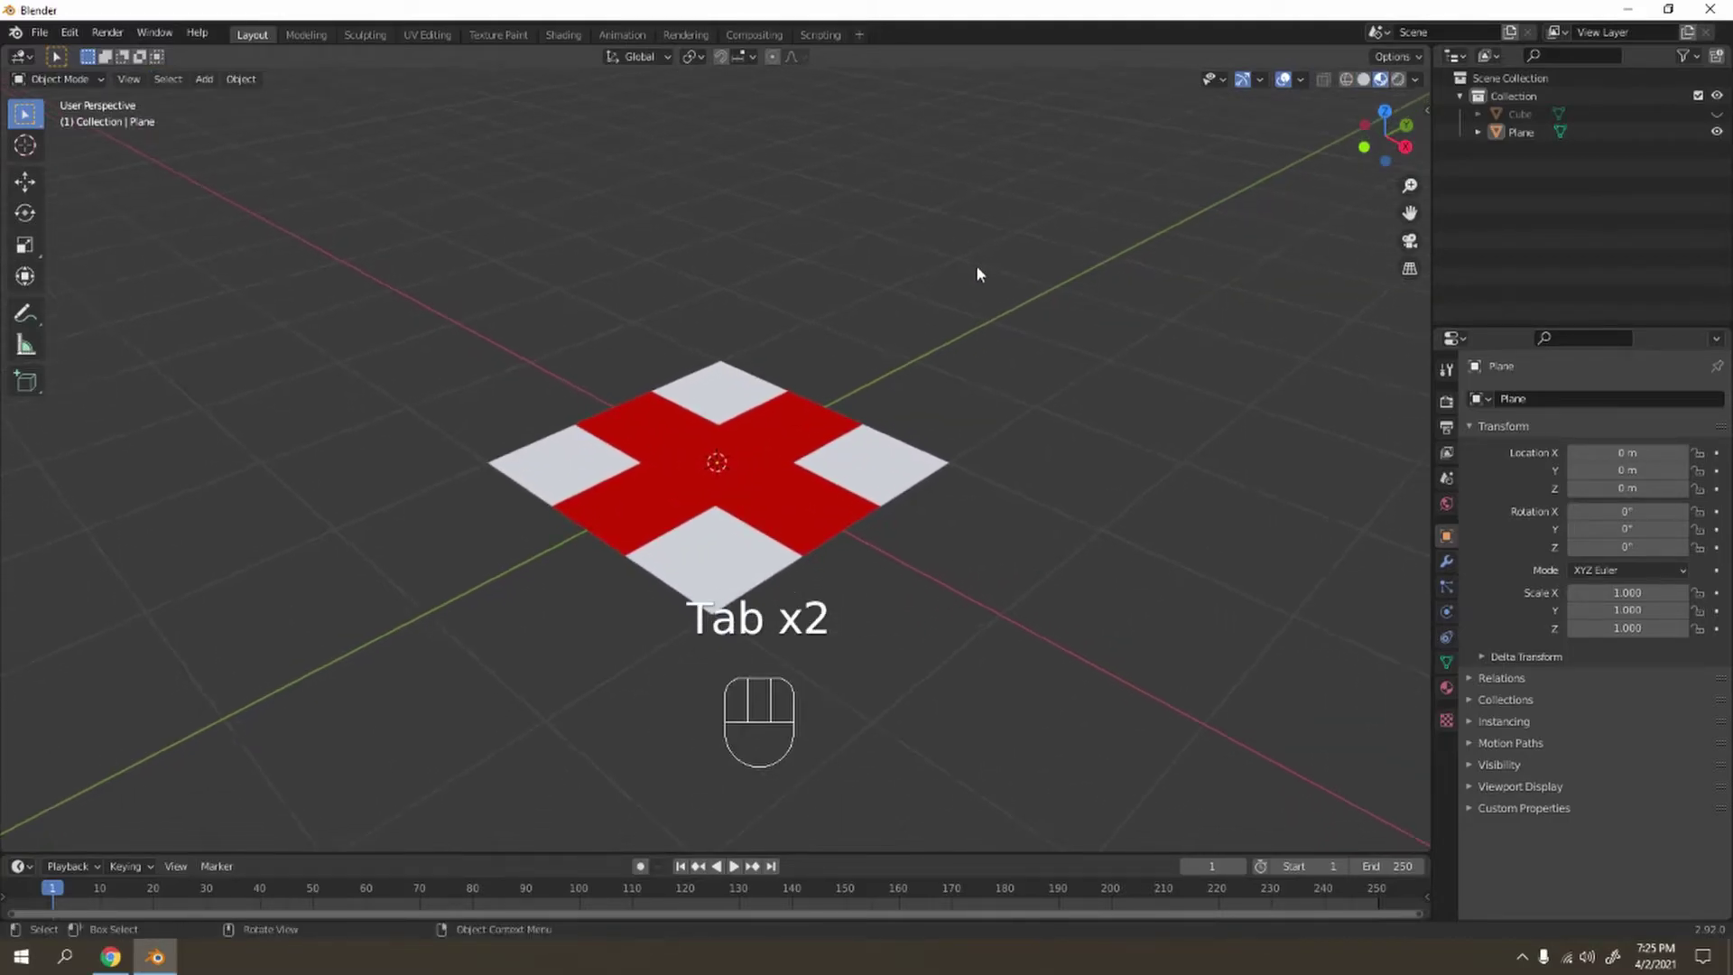
Add an Array modifier to the plane
middle_drag(978, 271, 793, 384)
scroll(1042, 315, down, 4)
scroll(977, 269, up, 3)
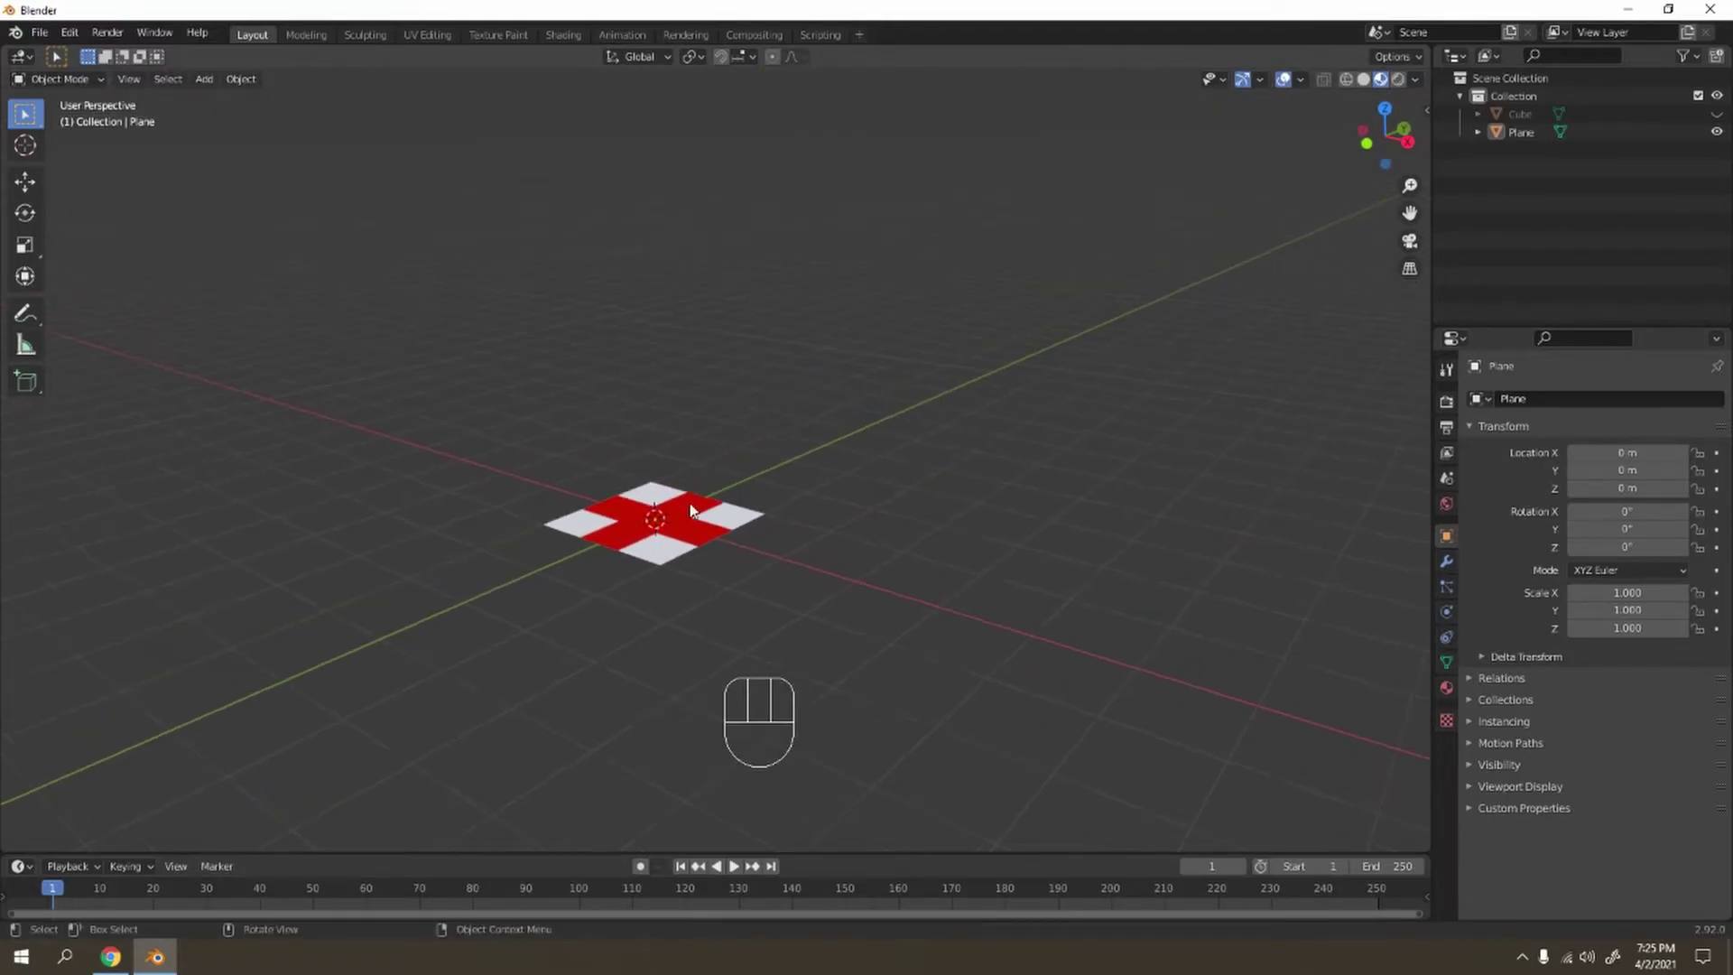
click(1447, 562)
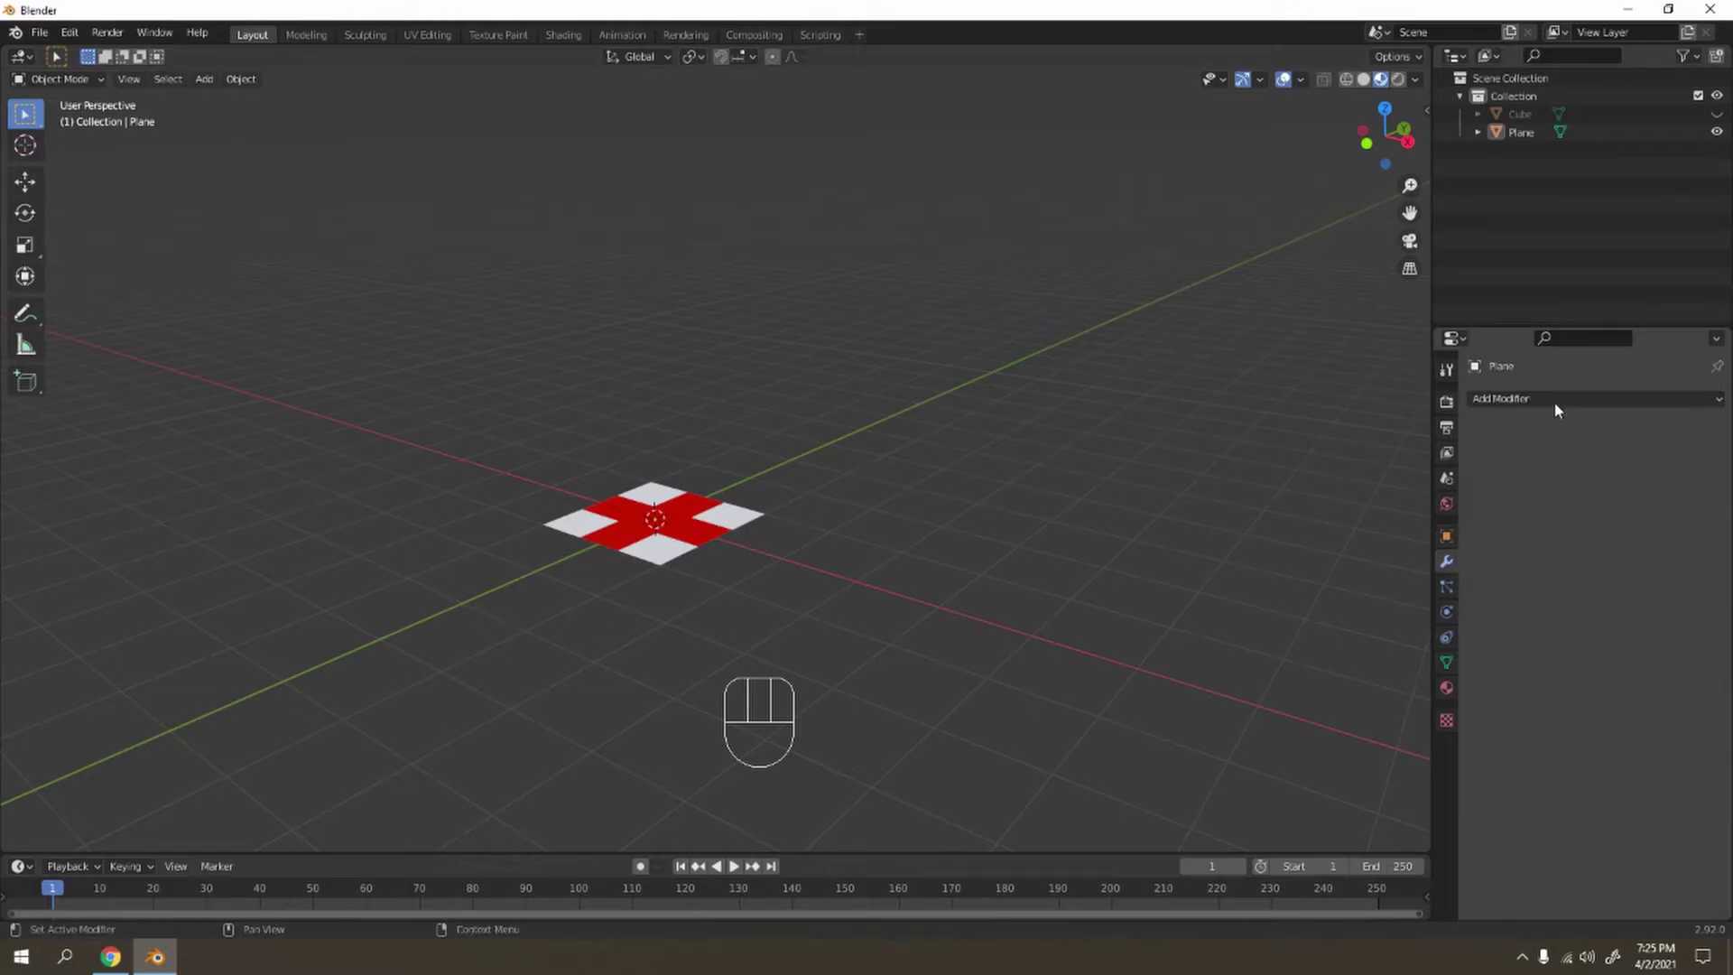
click(1571, 398)
click(1371, 450)
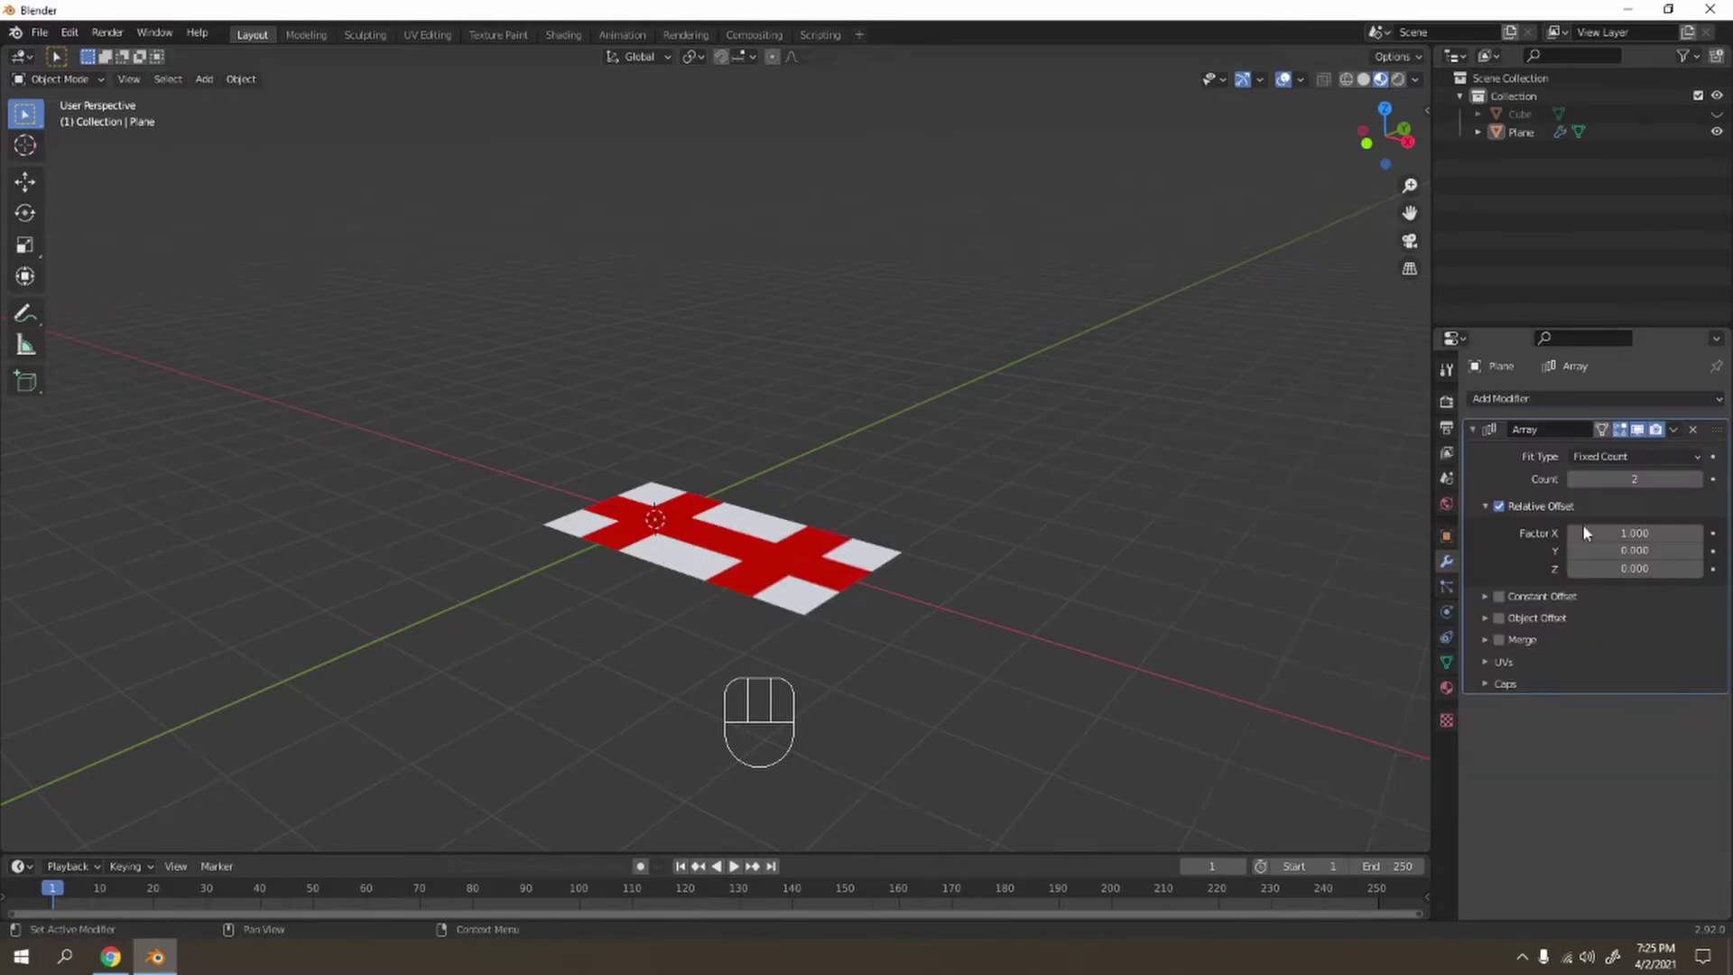
Set the plane's Array modifier count to 30 along X
click(1643, 483)
key(Return)
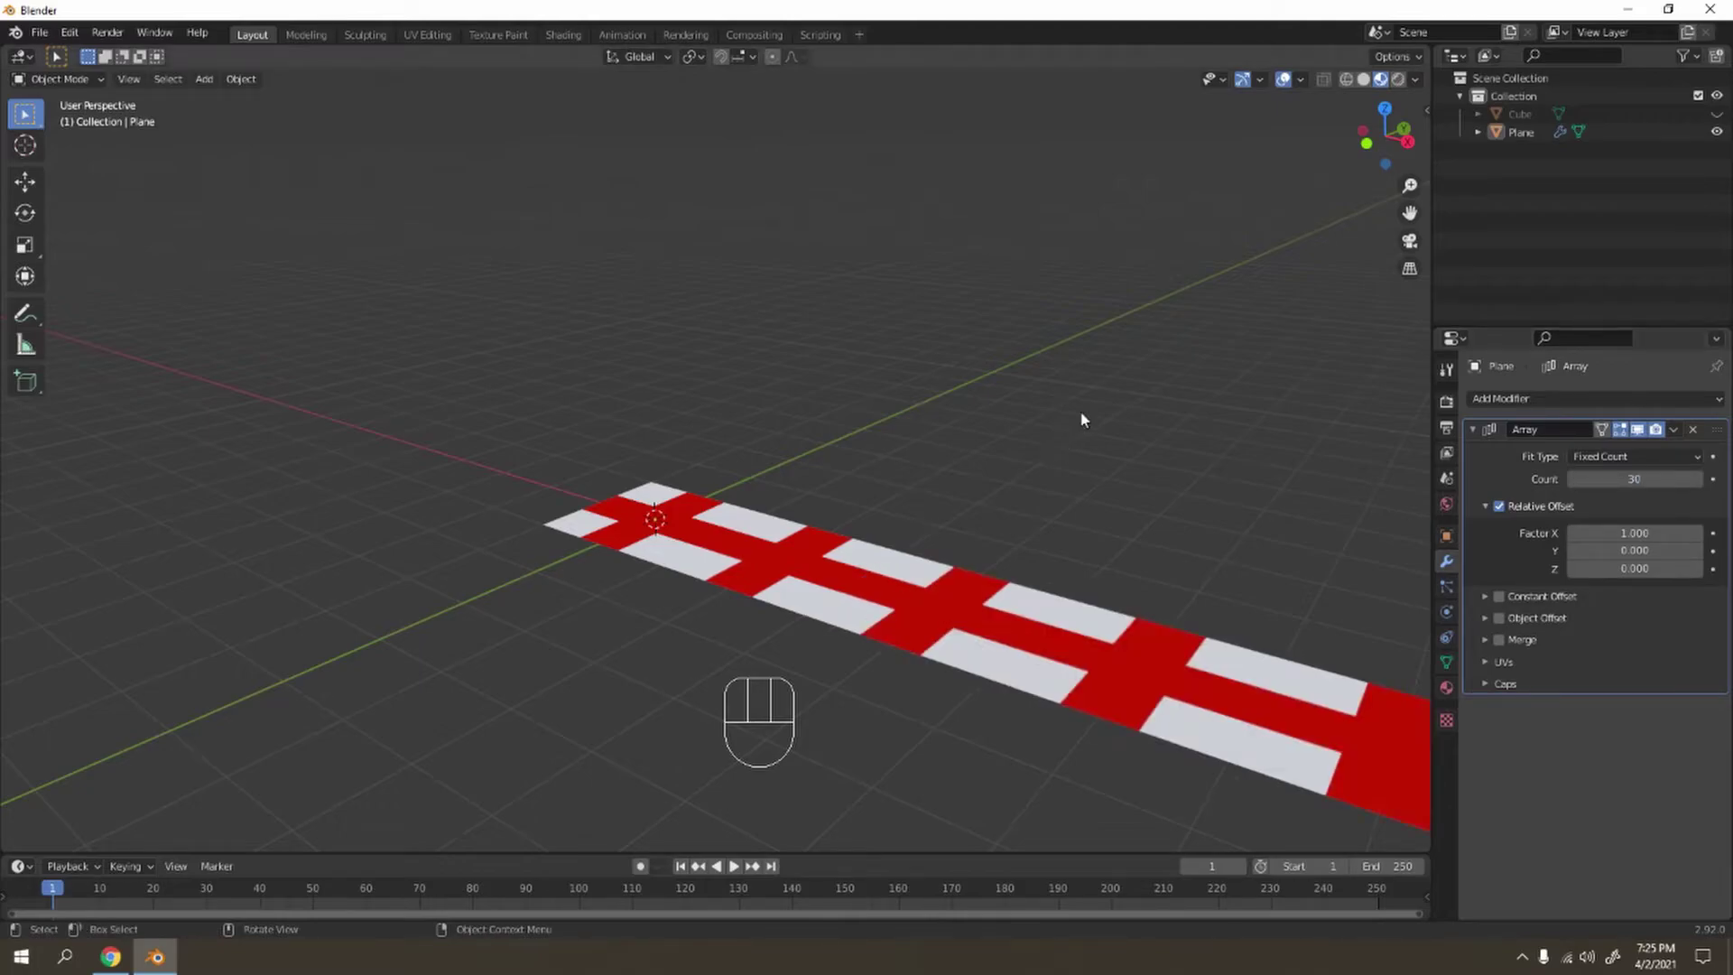
scroll(1080, 418, down, 6)
shift+middle_drag(1058, 396, 923, 415)
scroll(1124, 520, down, 4)
shift+middle_drag(1124, 520, 1064, 539)
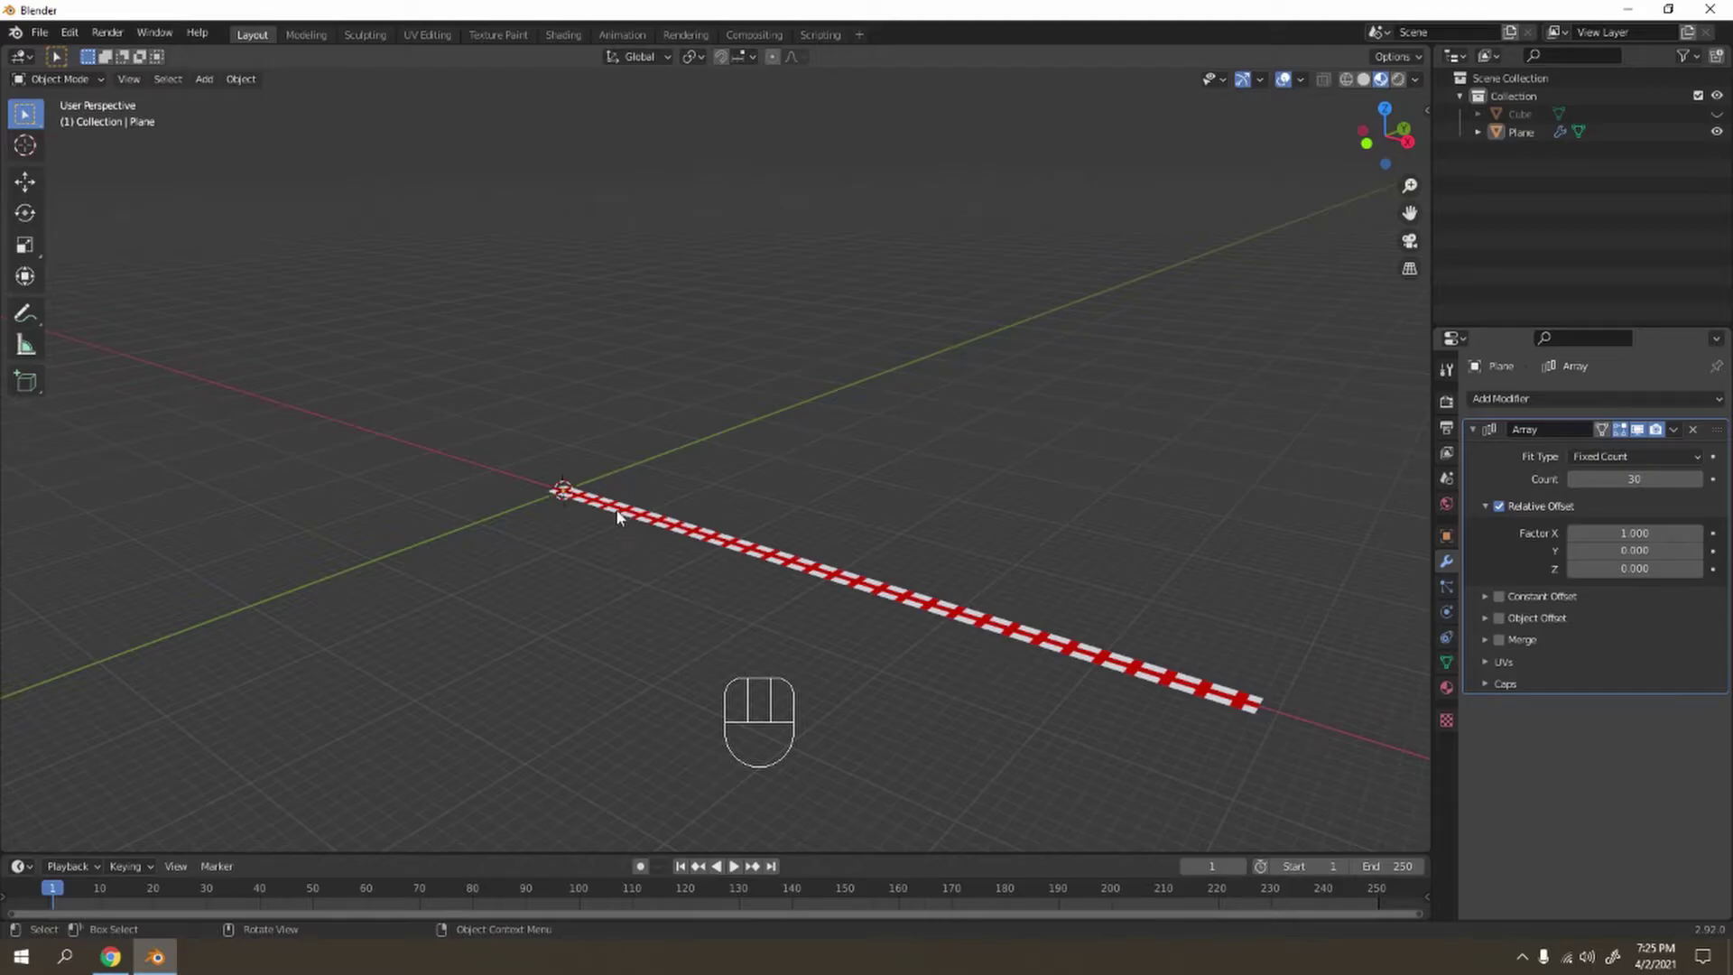
Add a second Array modifier to the plane with a relative offset of 0 in X and 1 in Y
click(1546, 399)
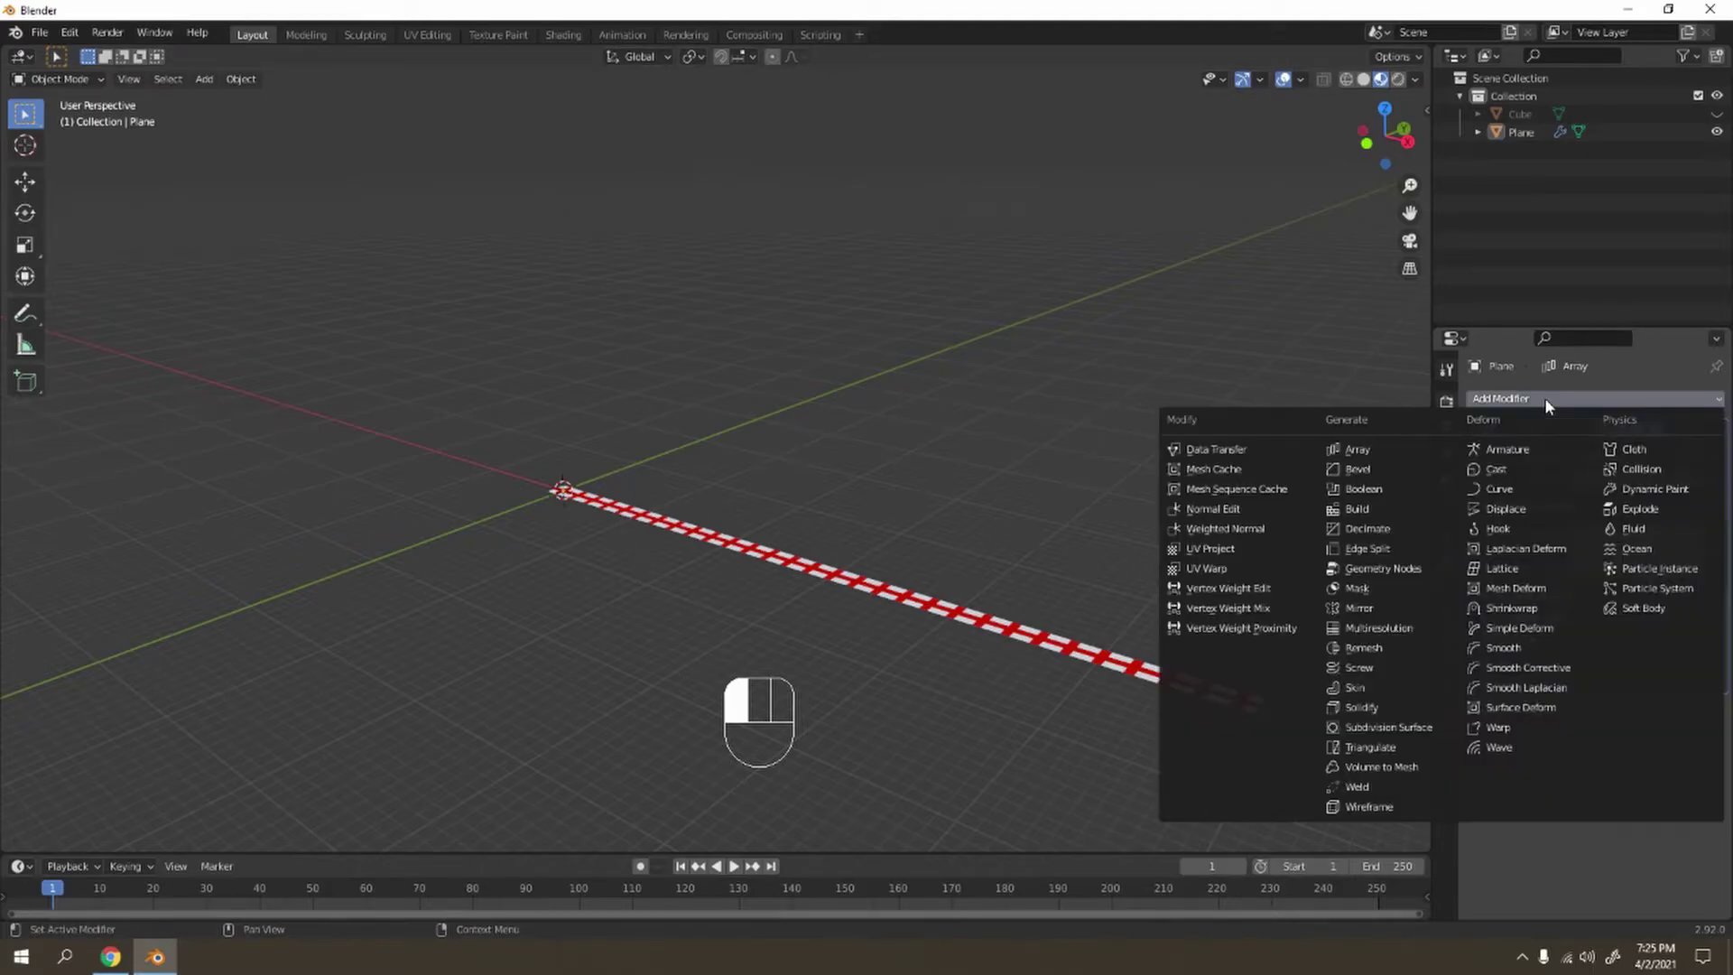
click(1411, 449)
scroll(1630, 723, down, 2)
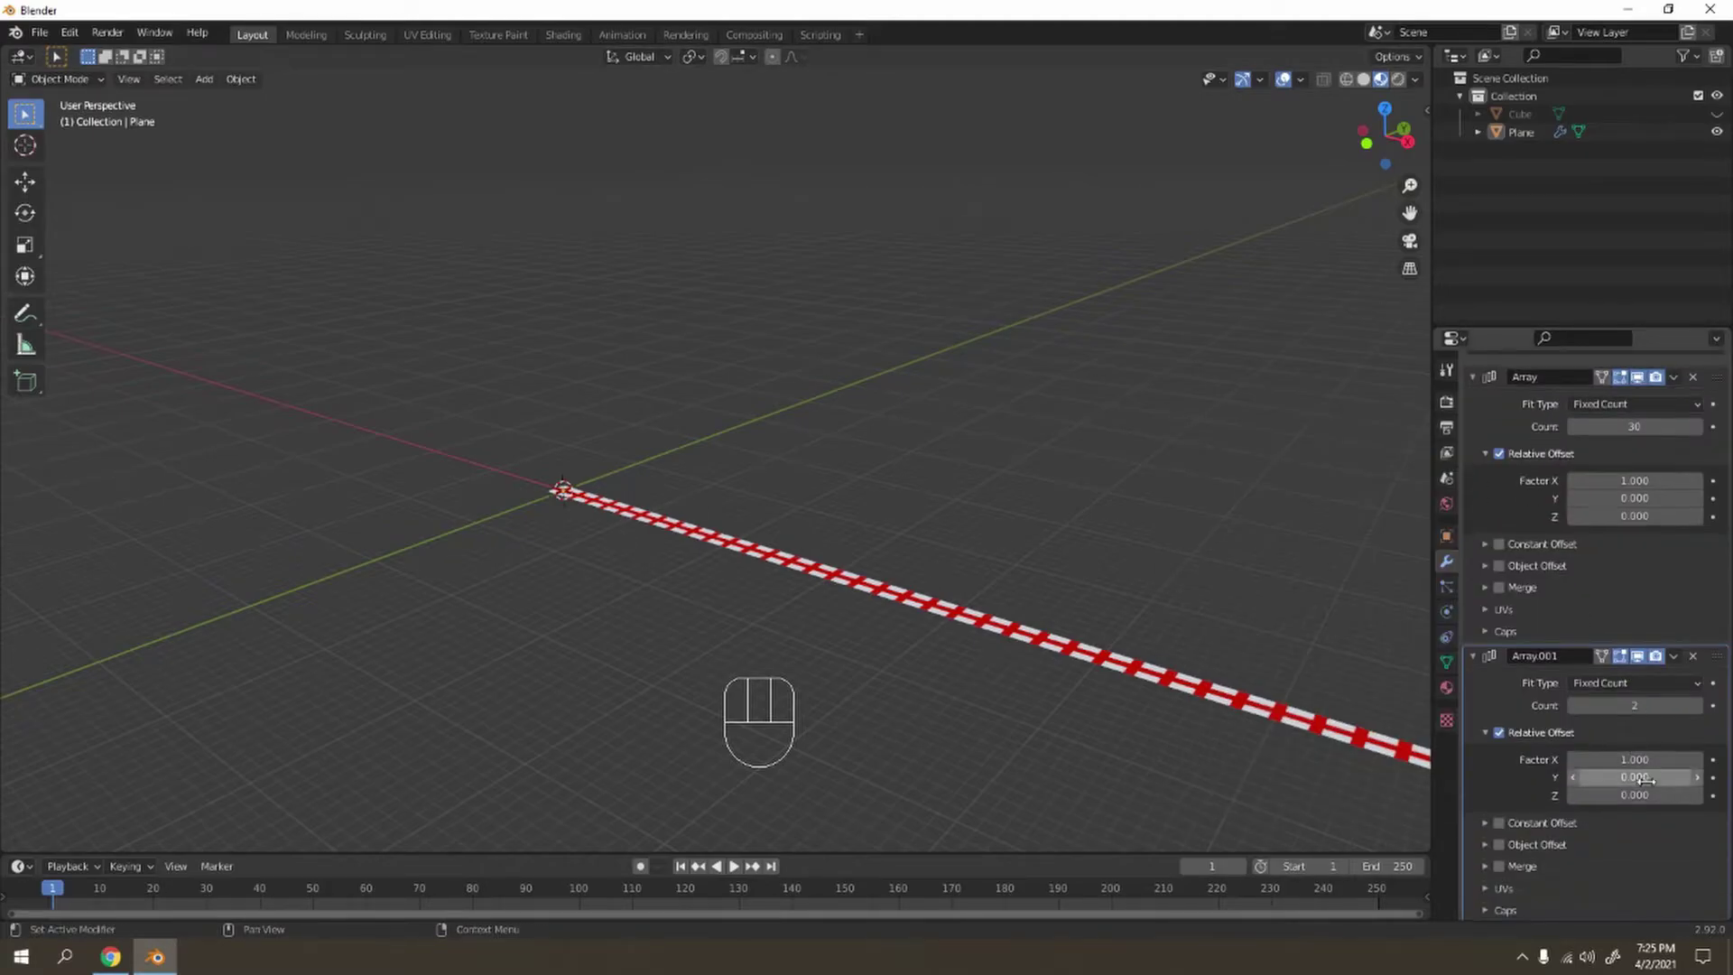
click(1659, 761)
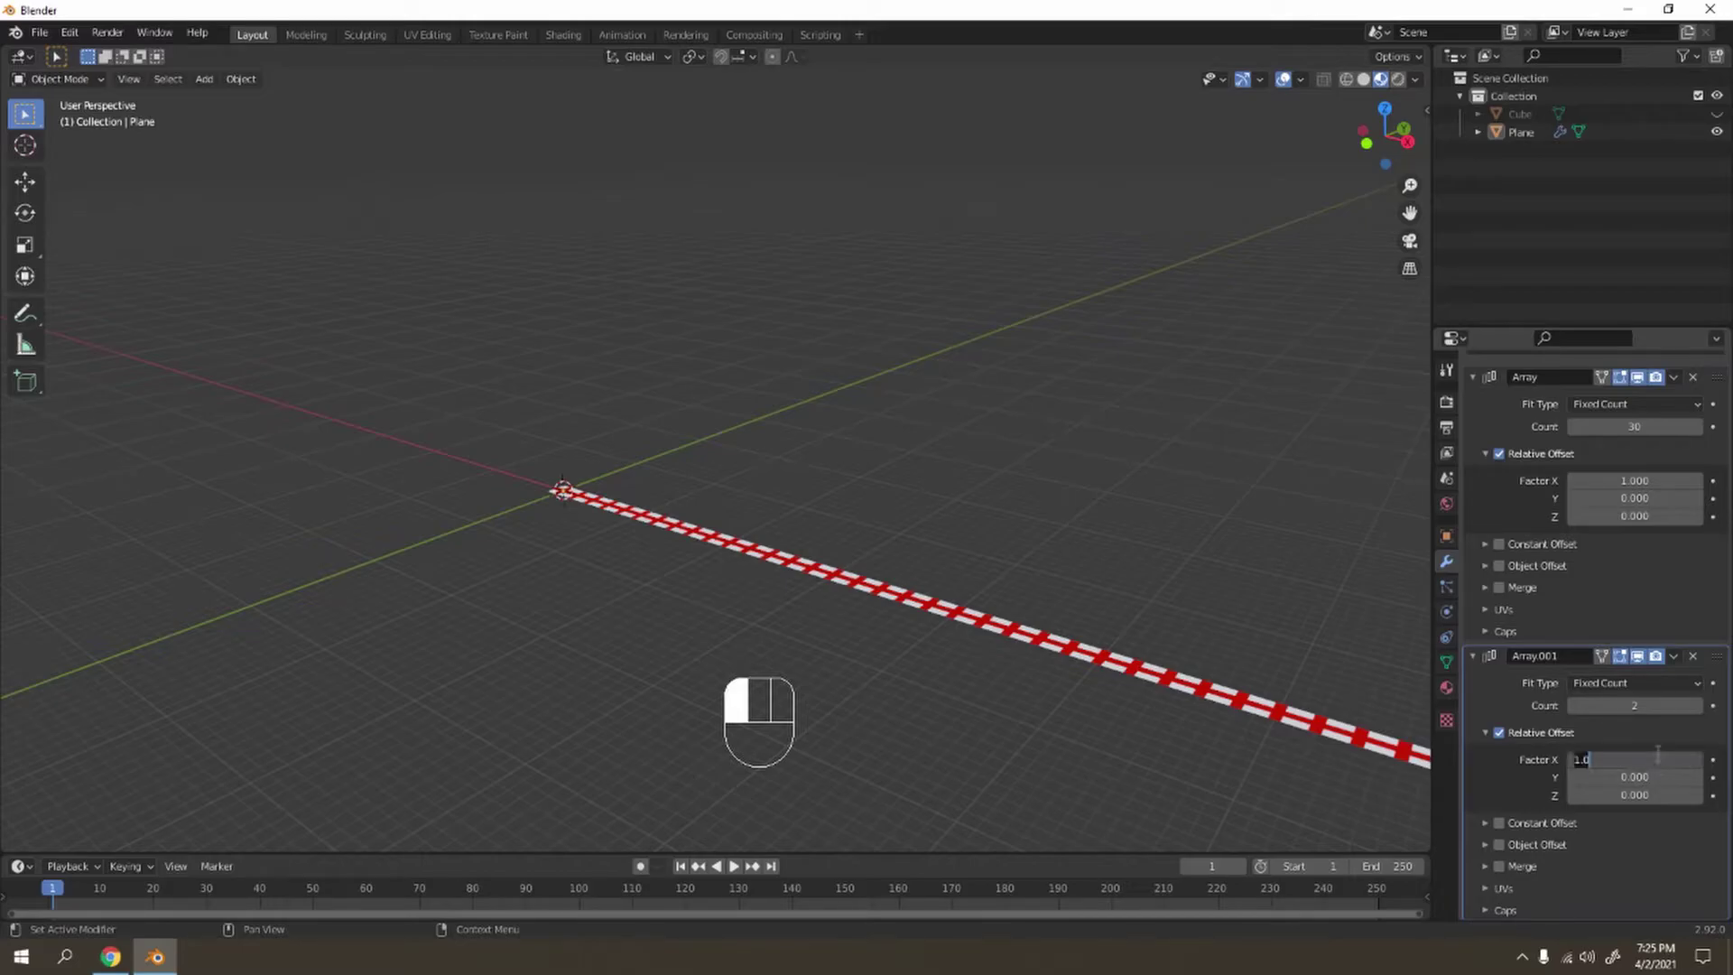
text(0)
key(Return)
click(1643, 778)
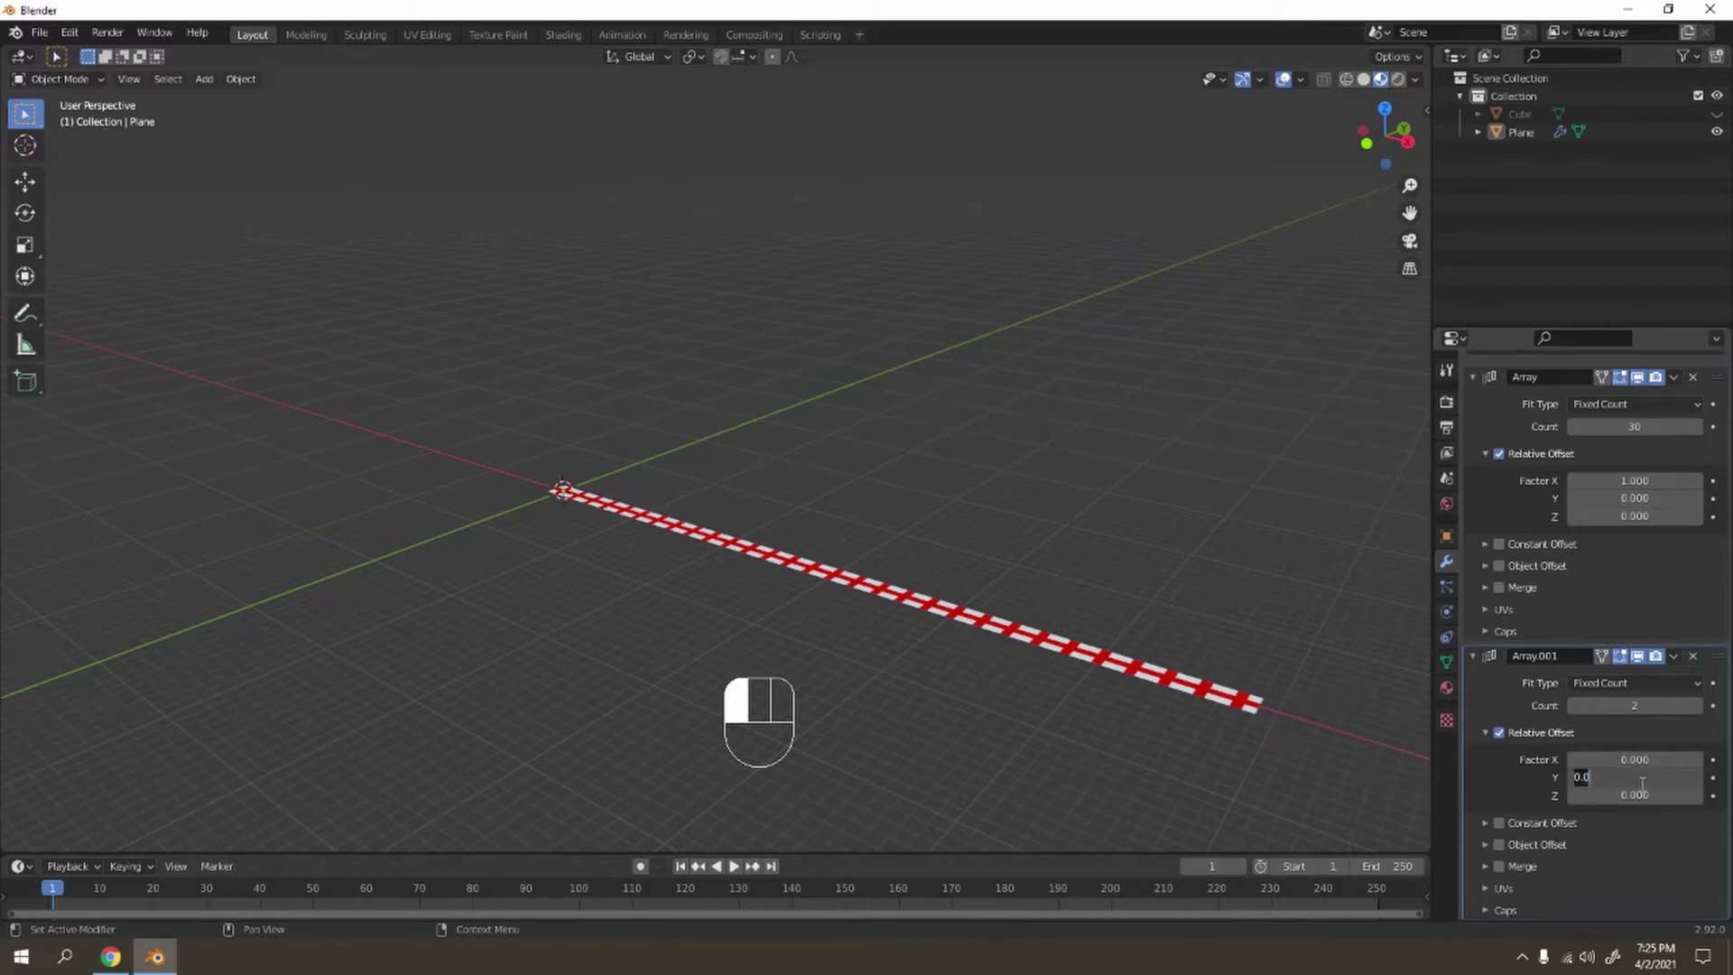
text(1)
key(Return)
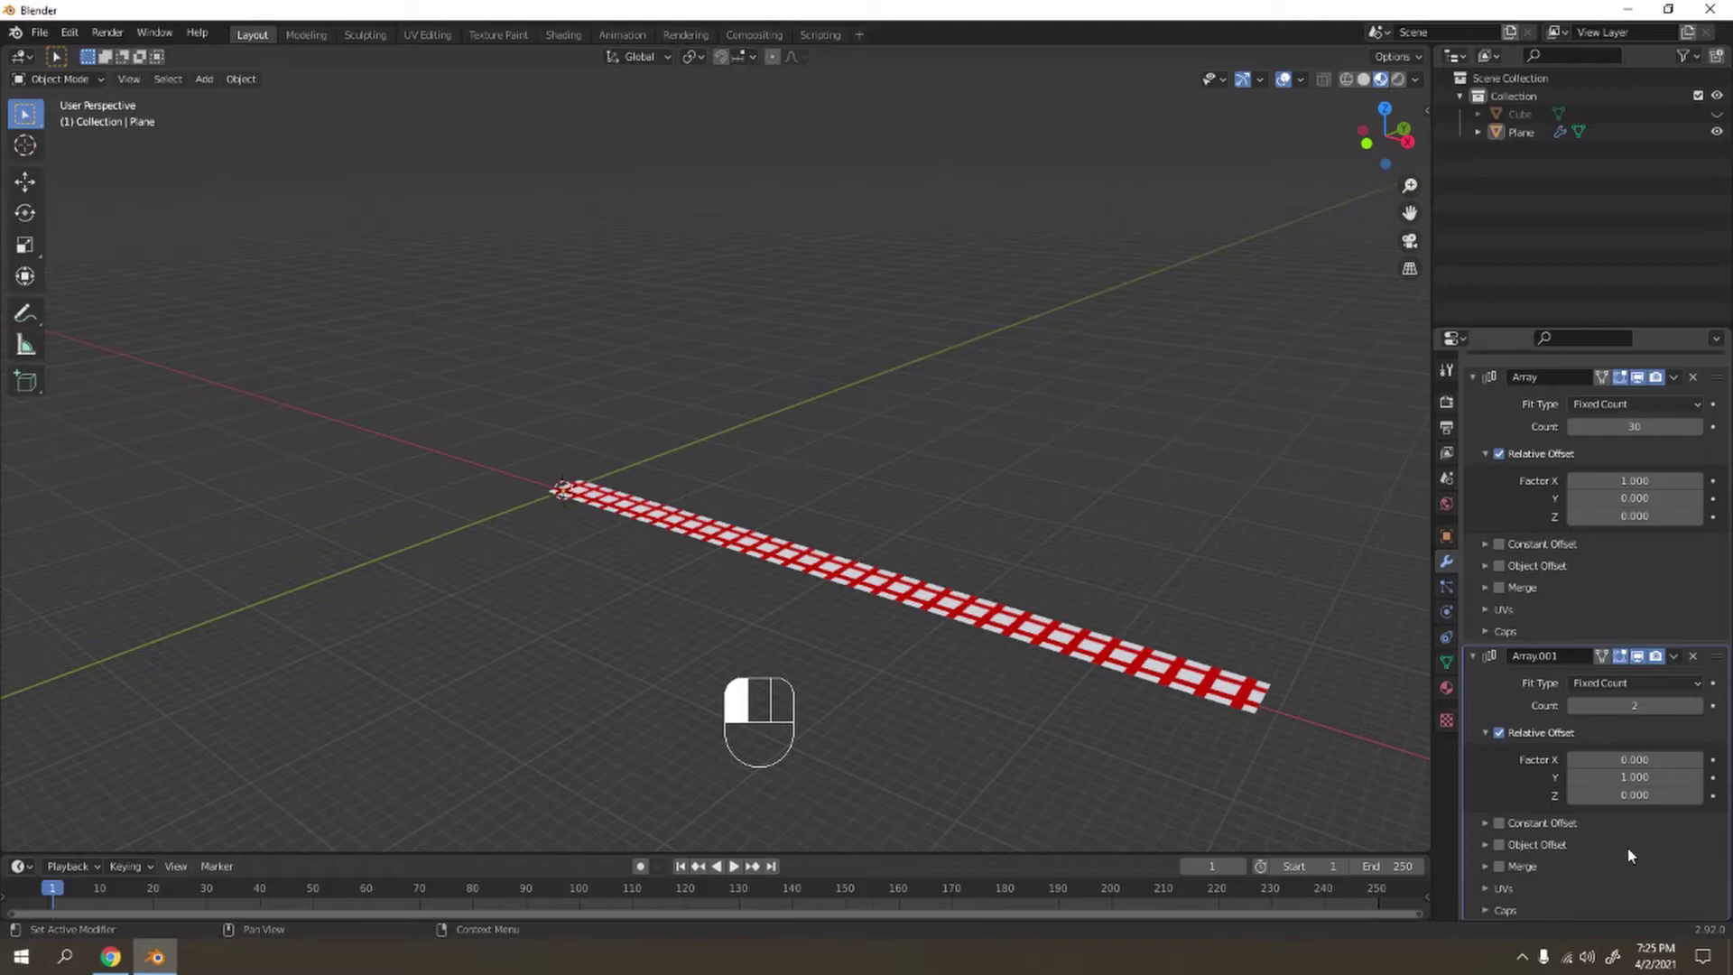
Set the second Array modifier's count to 30 to fill out a square grid of tiles
click(1639, 713)
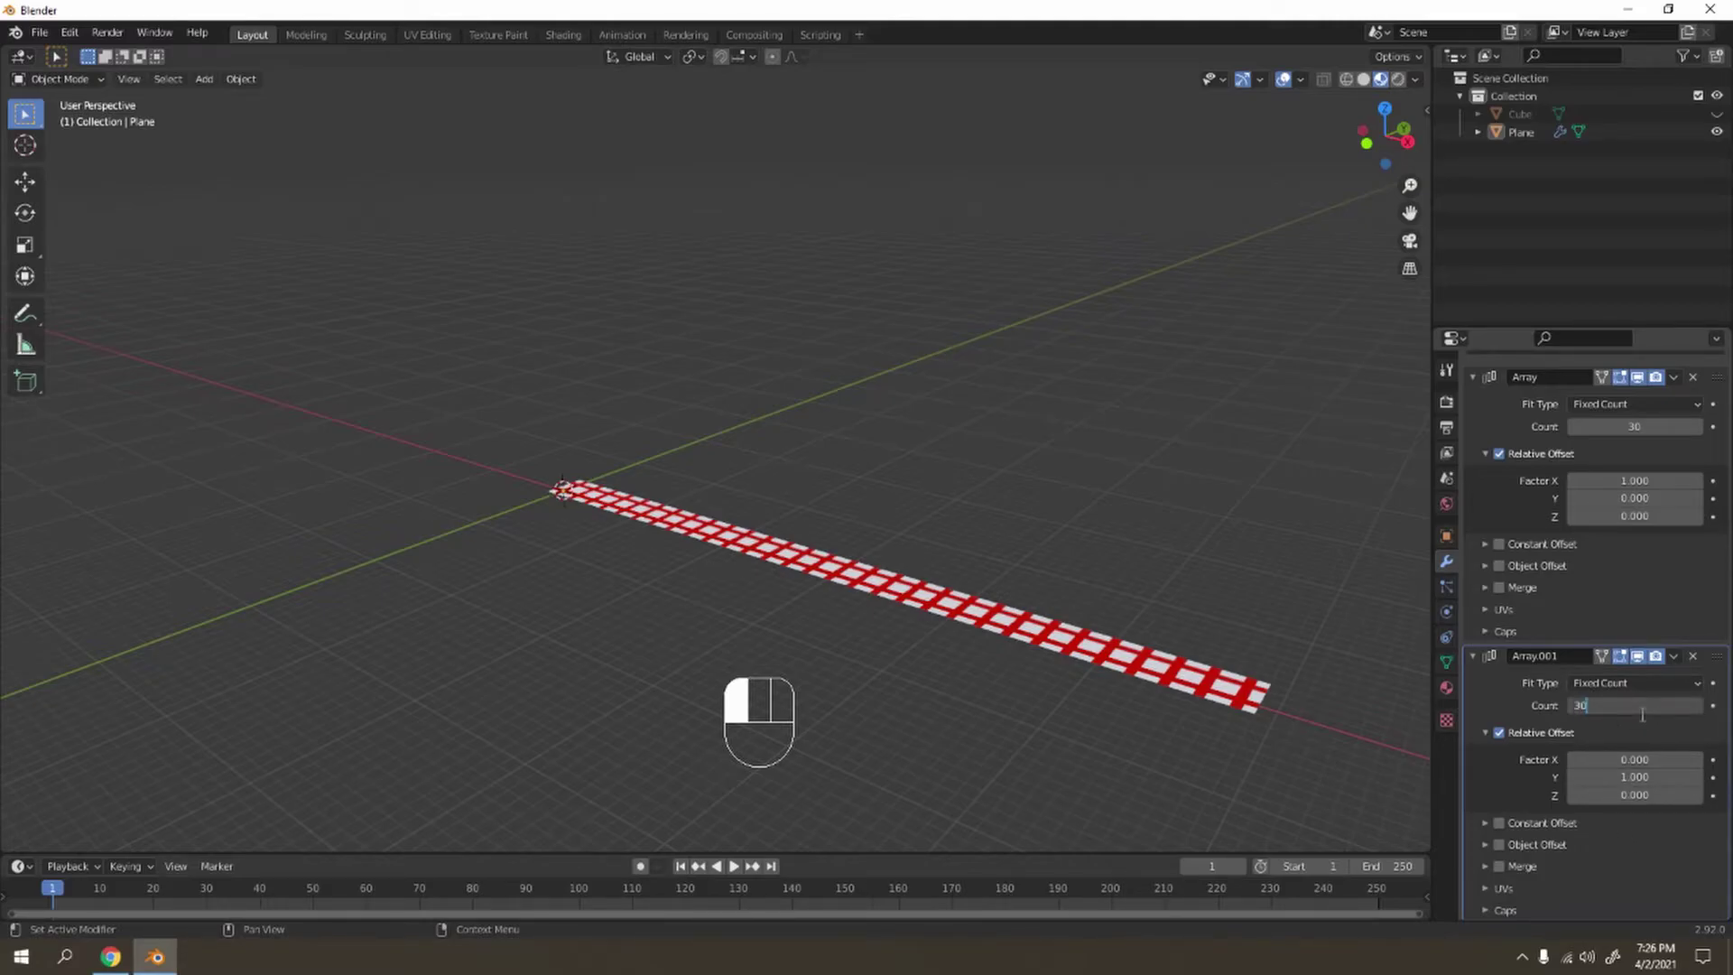
key(Return)
middle_drag(1424, 534, 1232, 502)
shift+middle_drag(1133, 484, 948, 565)
scroll(946, 551, up, 4)
mouse_move(930, 497)
shift+middle_down()
mouse_move(957, 417)
mouse_move(978, 440)
mouse_move(946, 474)
shift+middle_up()
scroll(957, 446, down, 2)
scroll(1018, 463, down, 4)
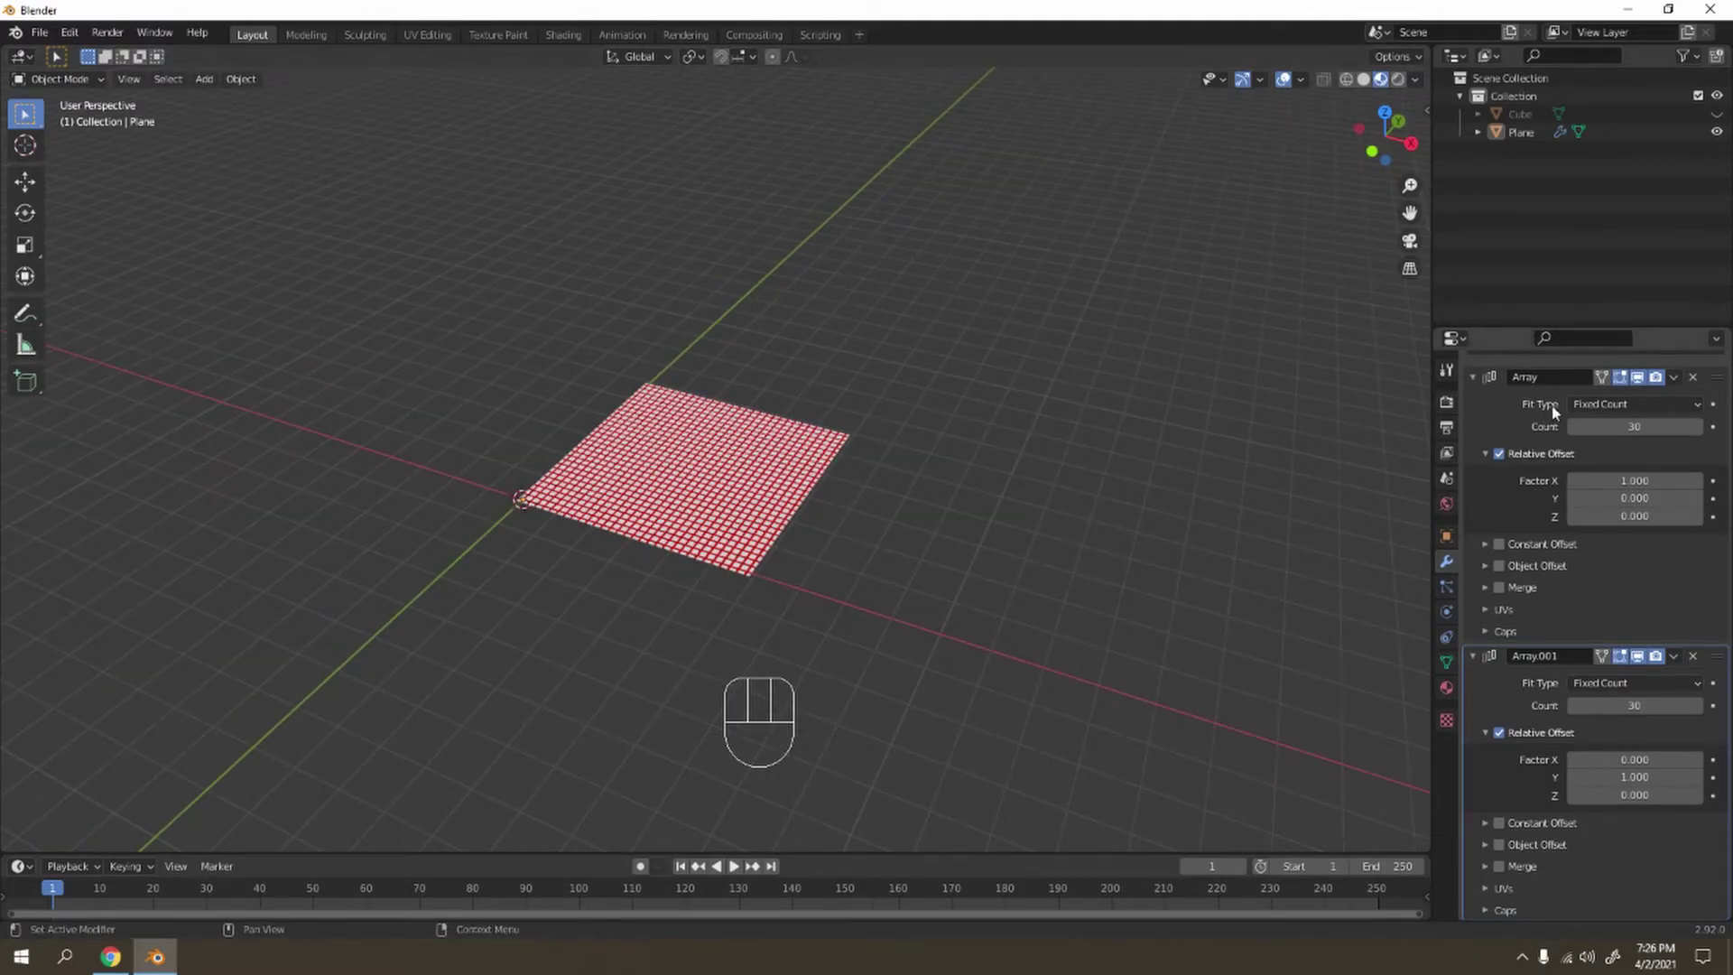
Apply both Array modifiers to the plane, the first one before the second
click(1677, 378)
click(1589, 394)
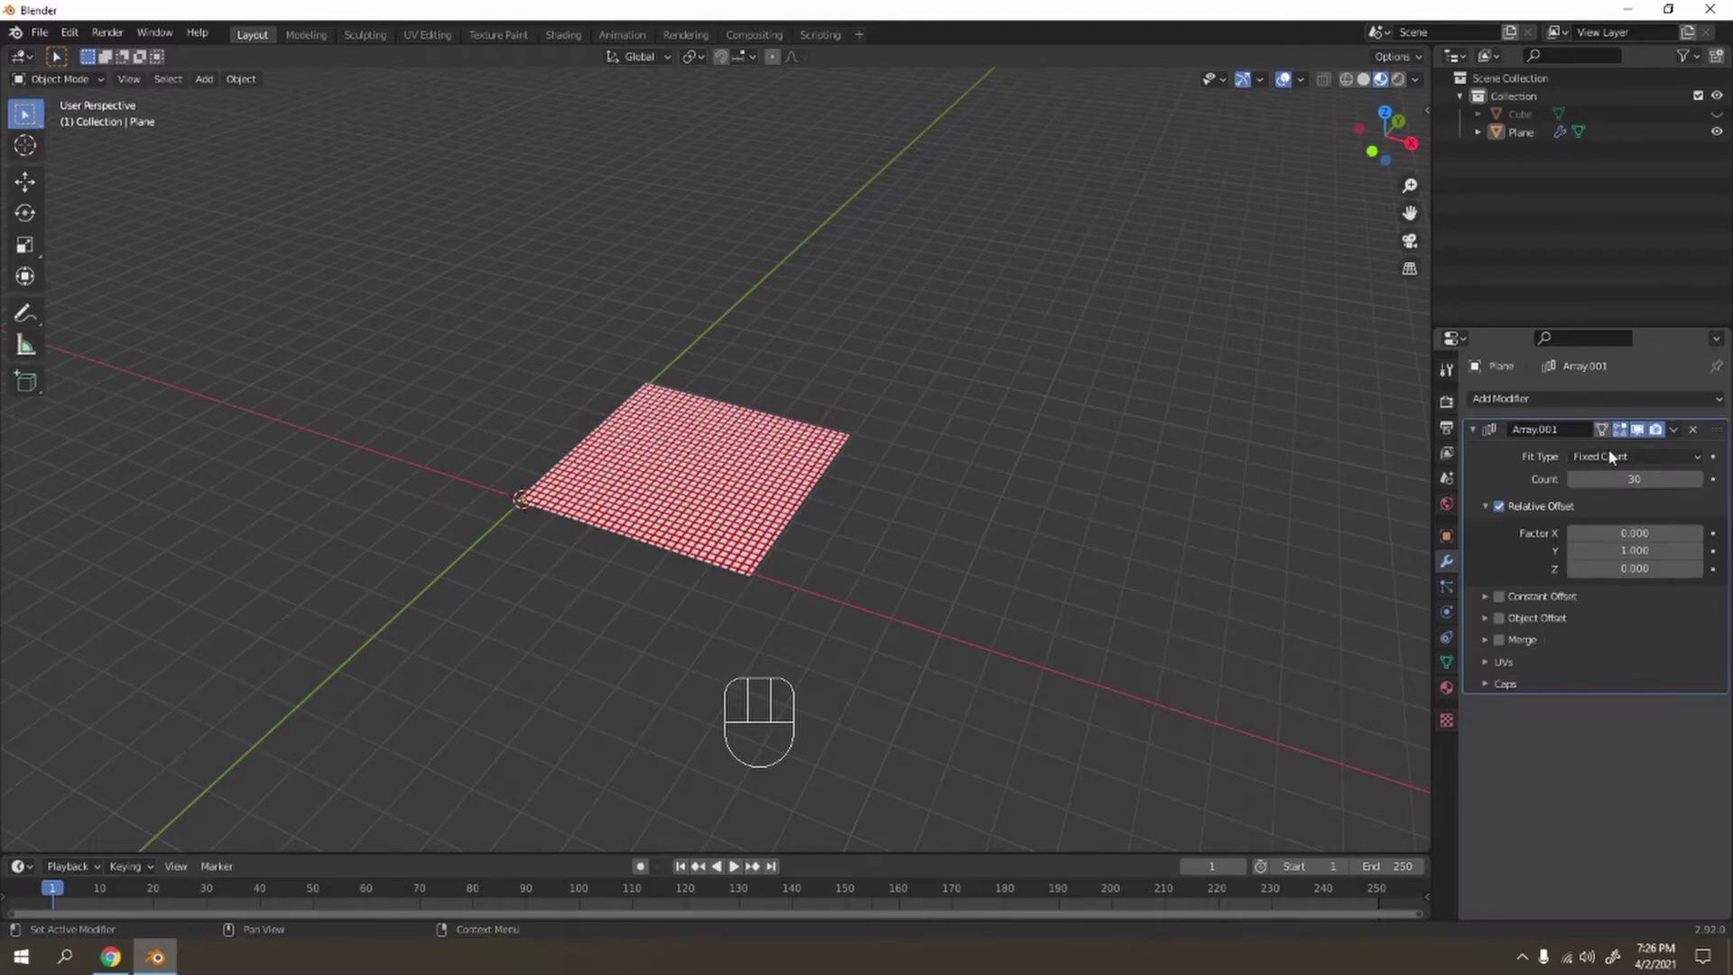
click(1503, 474)
key(ctrl+a)
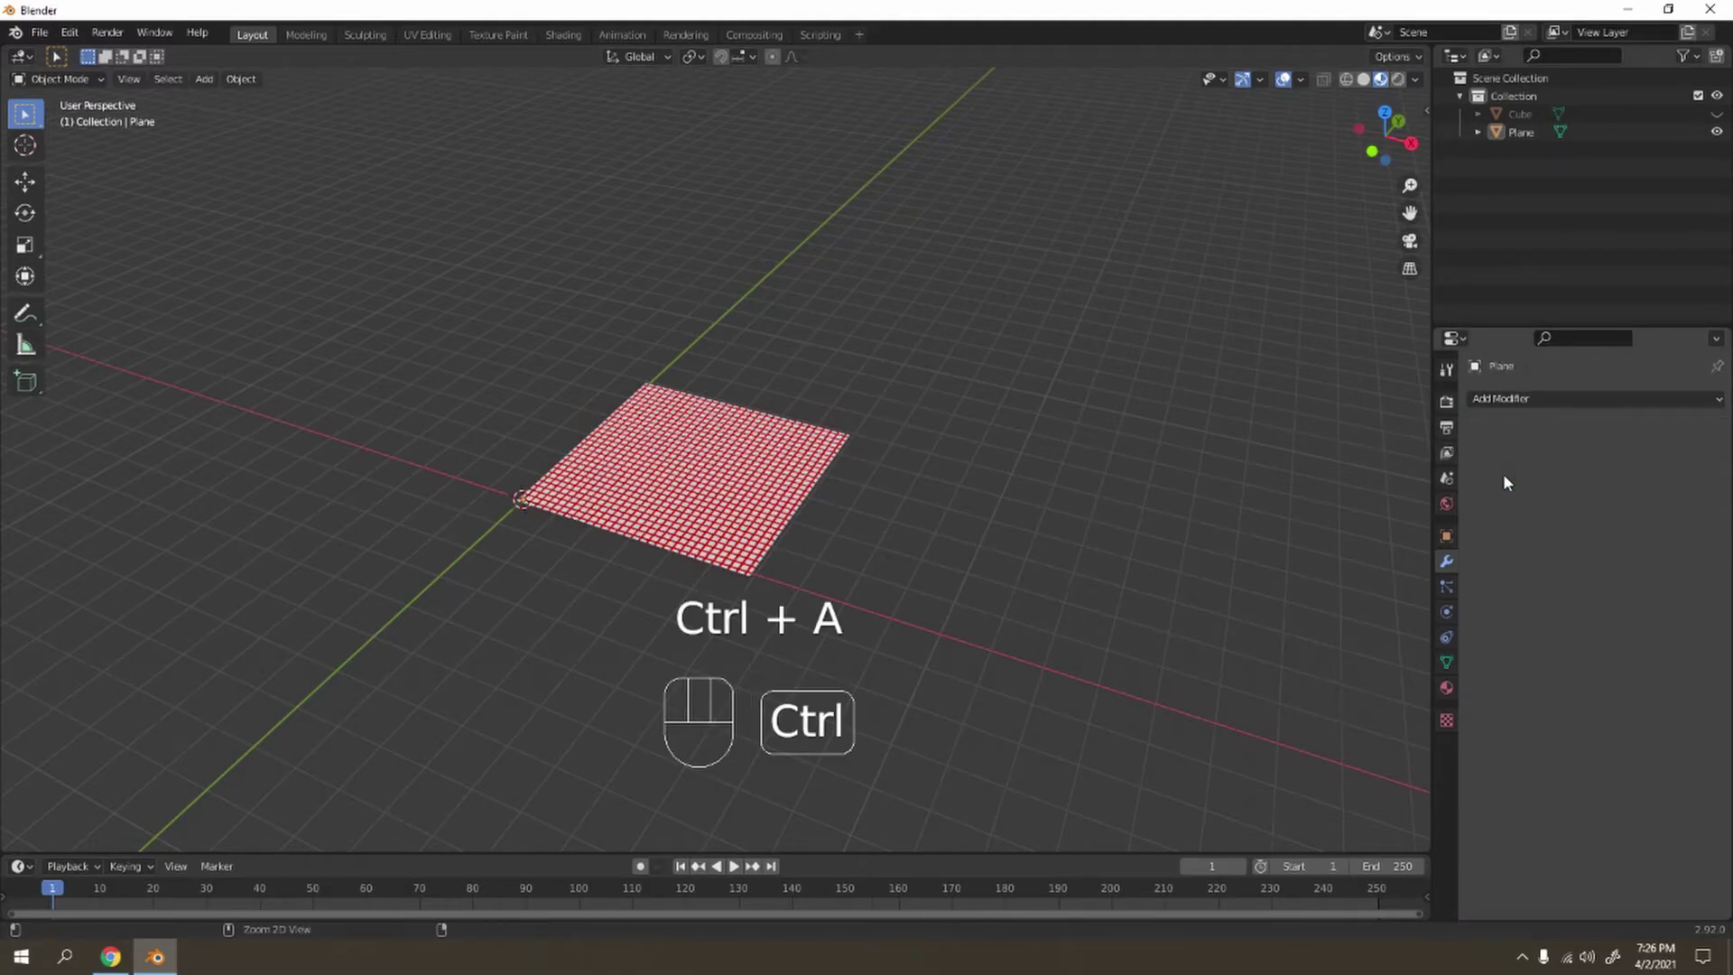
In Edit Mode, select the plane's entire tiled mesh and merge its vertices by distance
key(Tab)
middle_drag(907, 570, 847, 475)
scroll(858, 534, up, 4)
scroll(847, 475, up, 3)
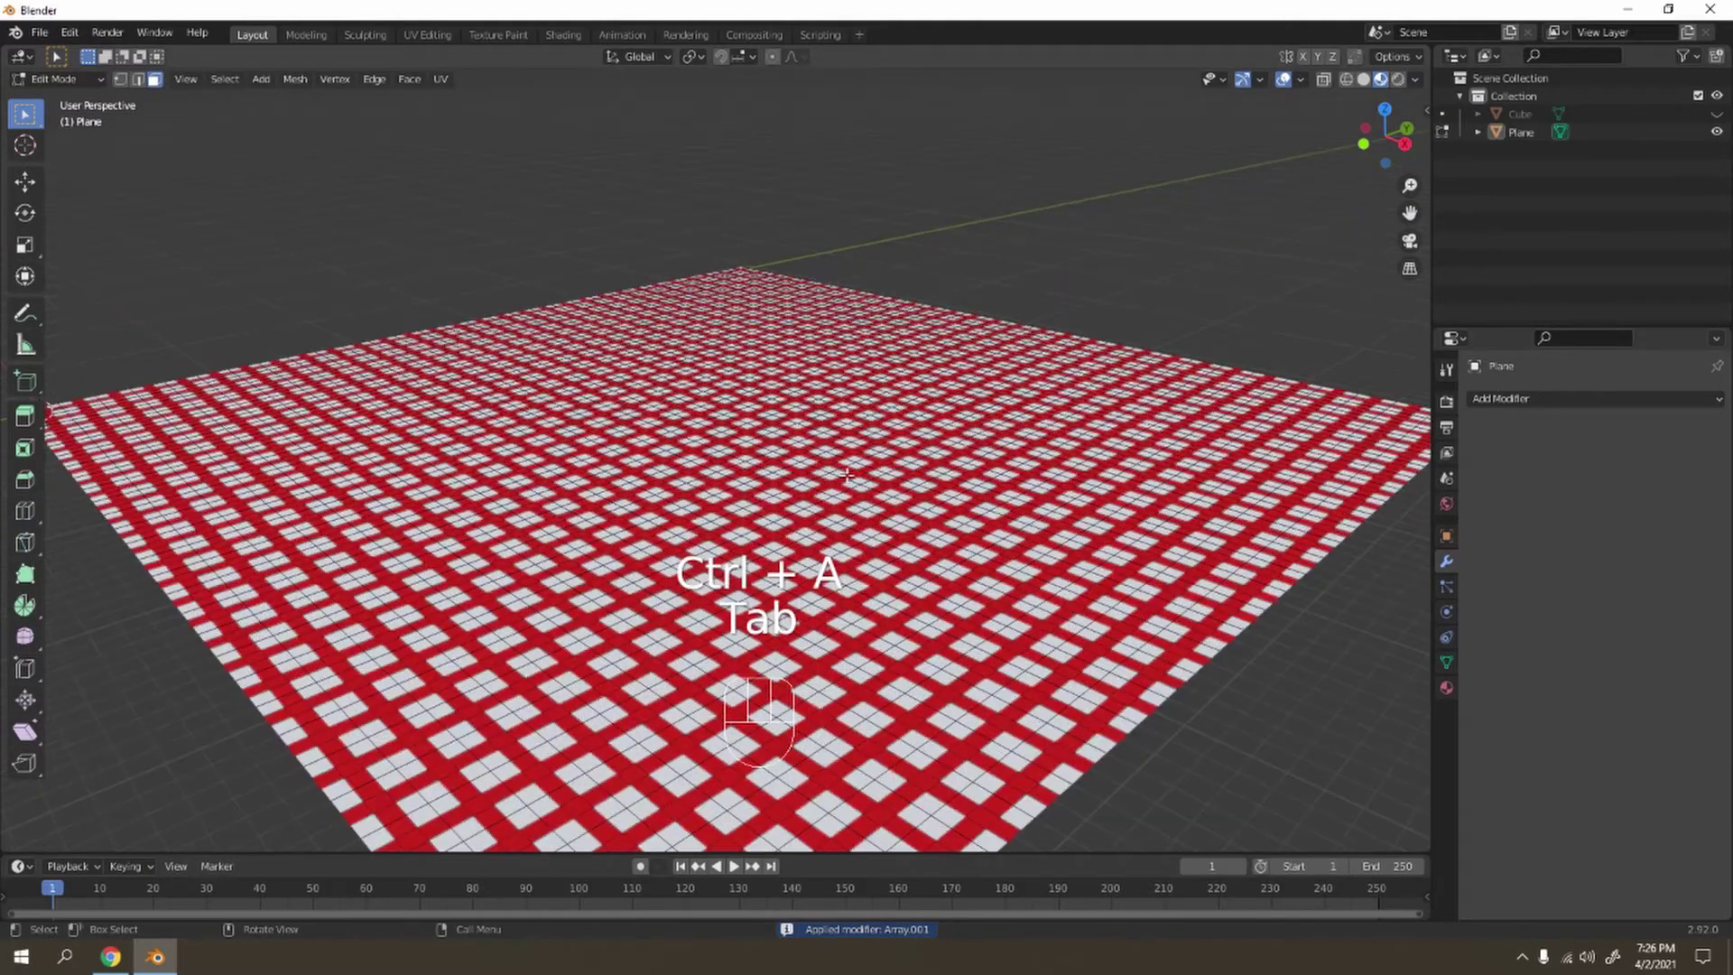
scroll(847, 474, up, 2)
scroll(847, 475, down, 4)
scroll(847, 475, up, 7)
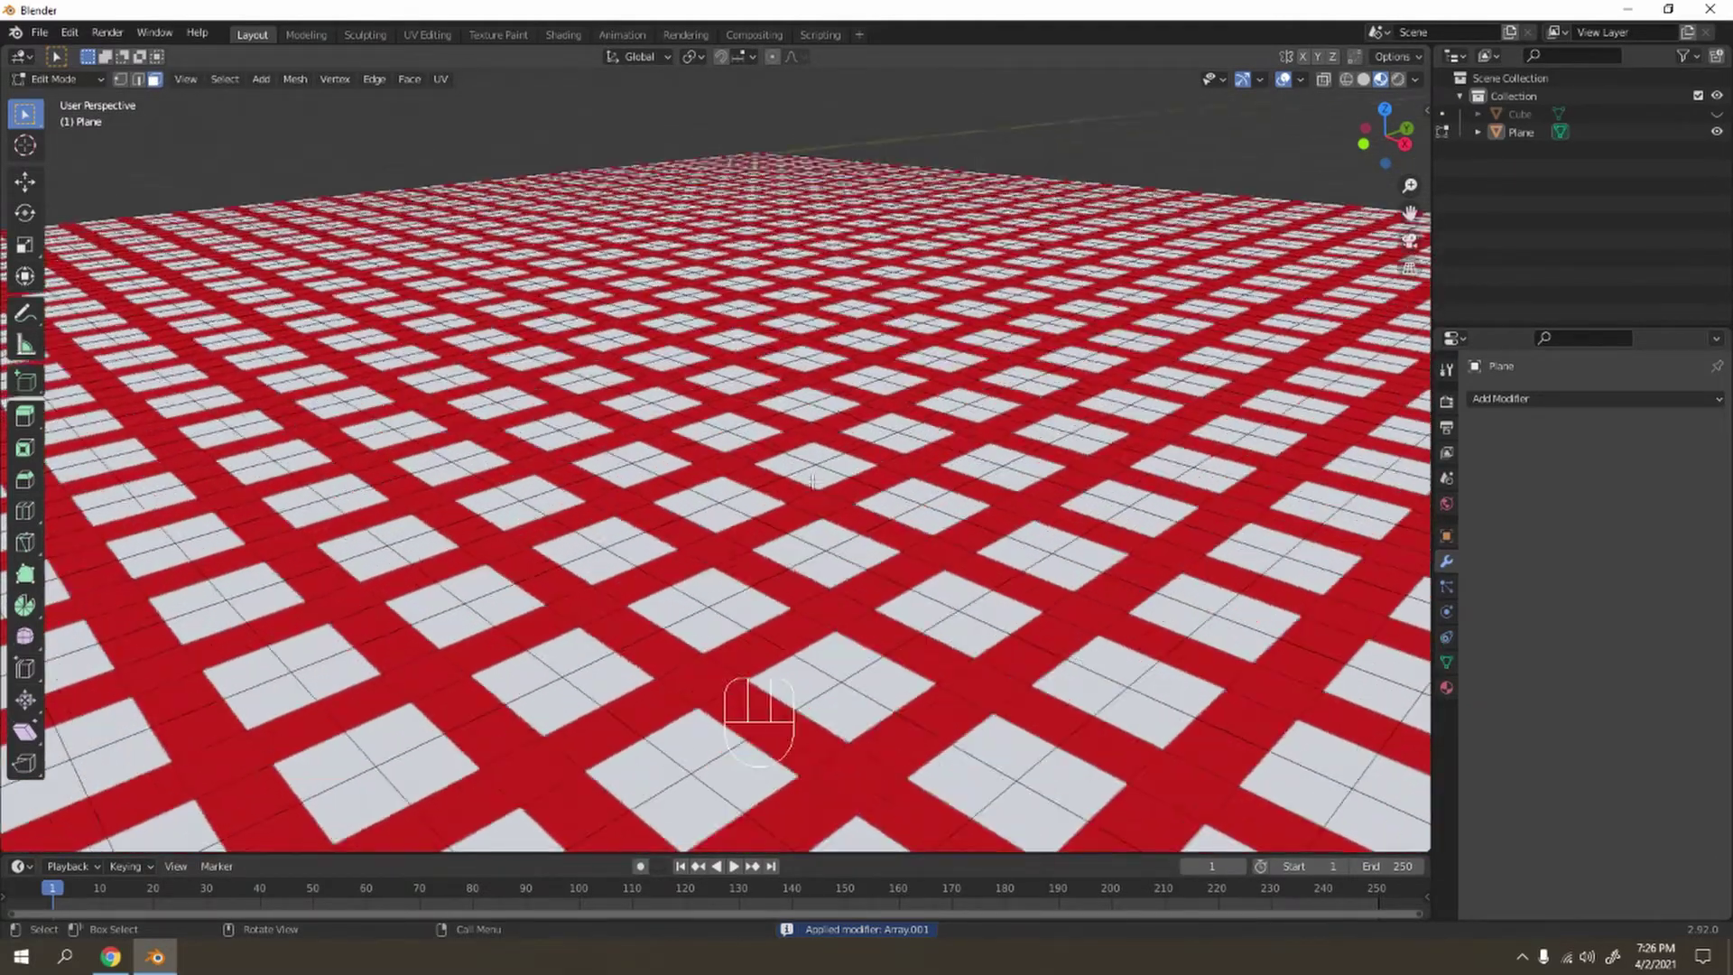
shift+middle_drag(797, 466, 804, 389)
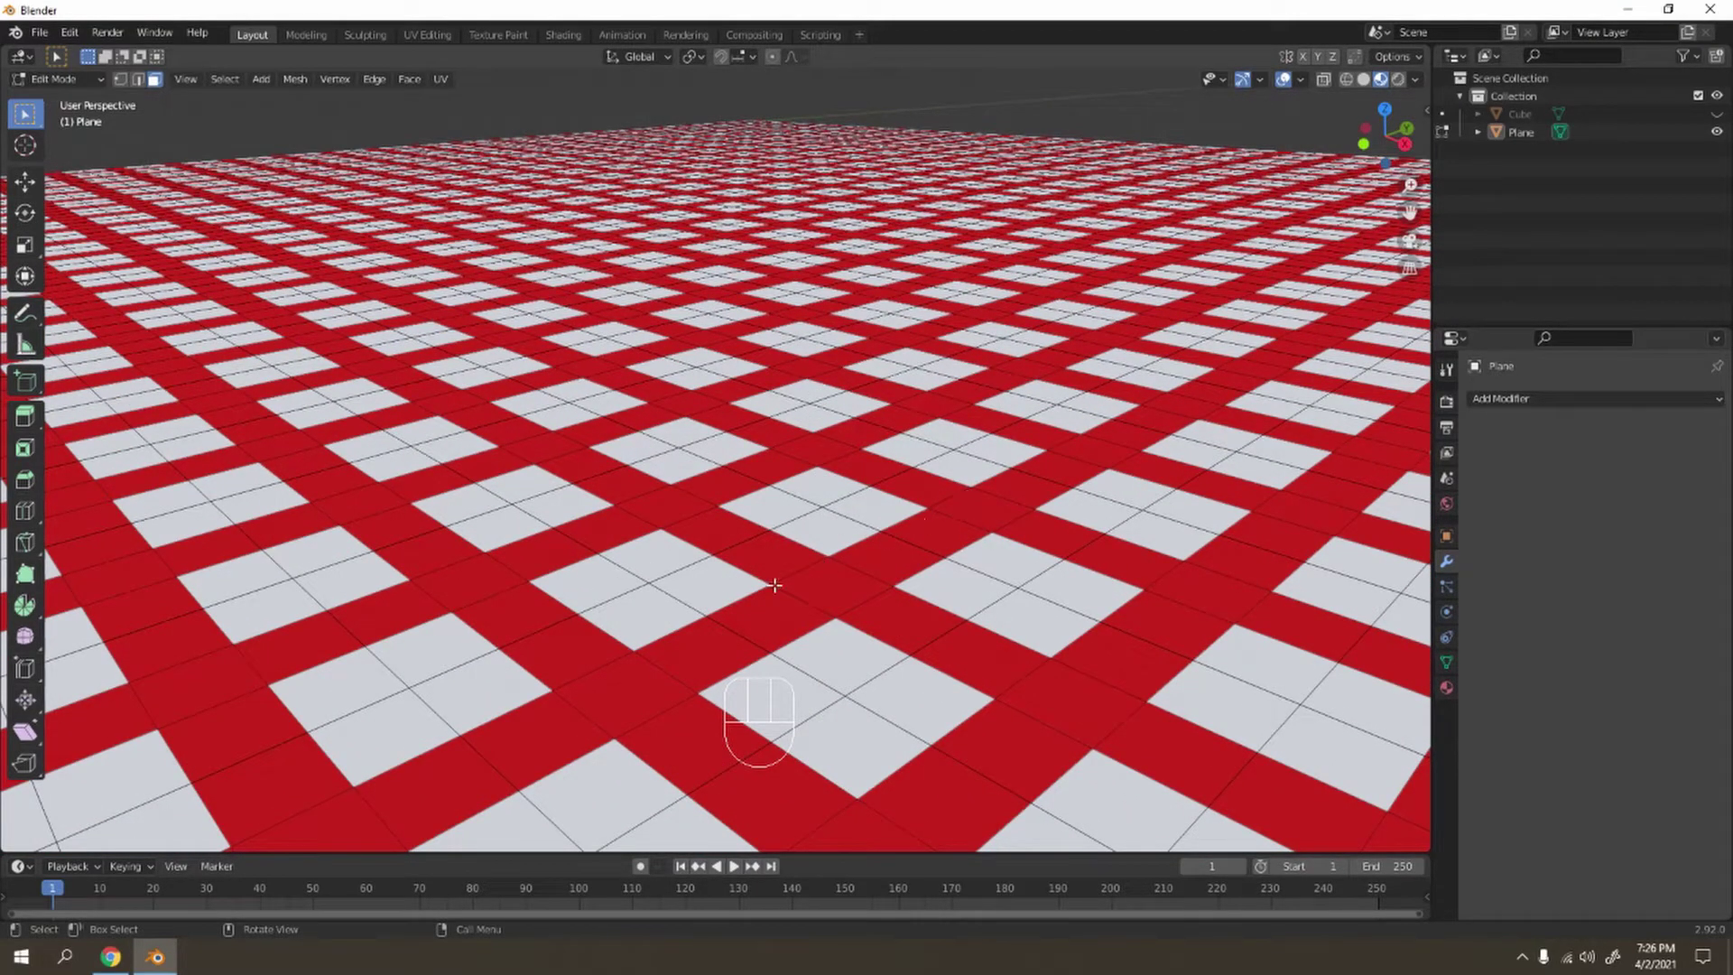
scroll(919, 508, down, 6)
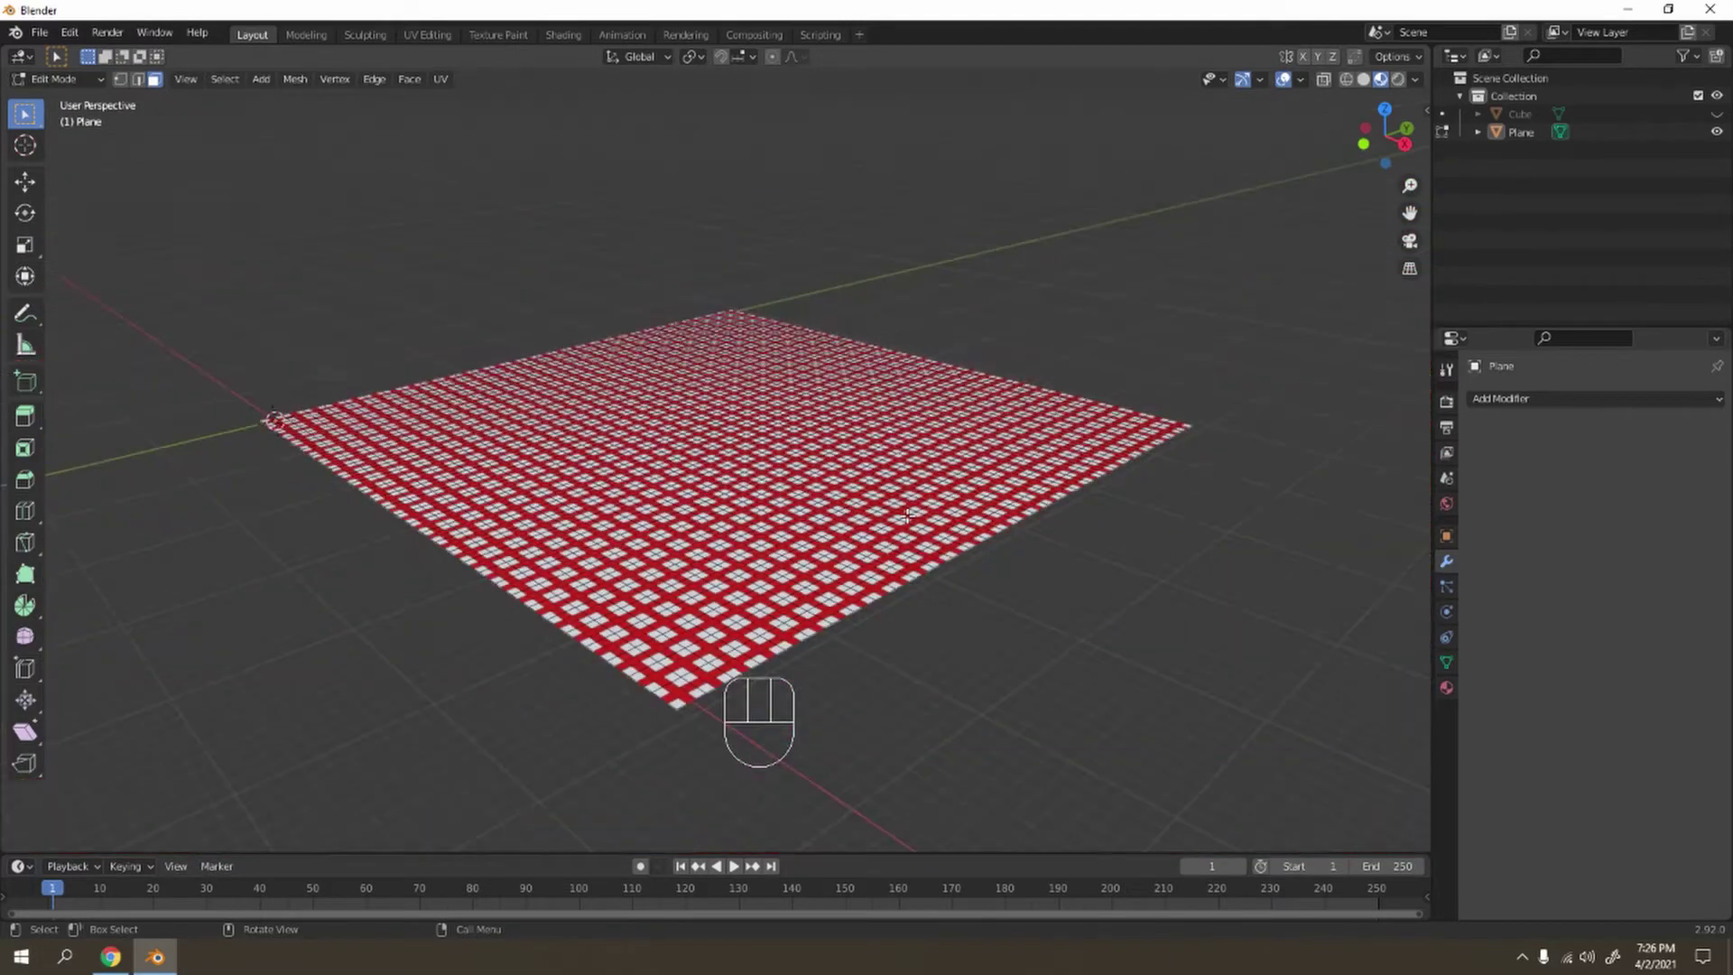
middle_drag(919, 508, 956, 474)
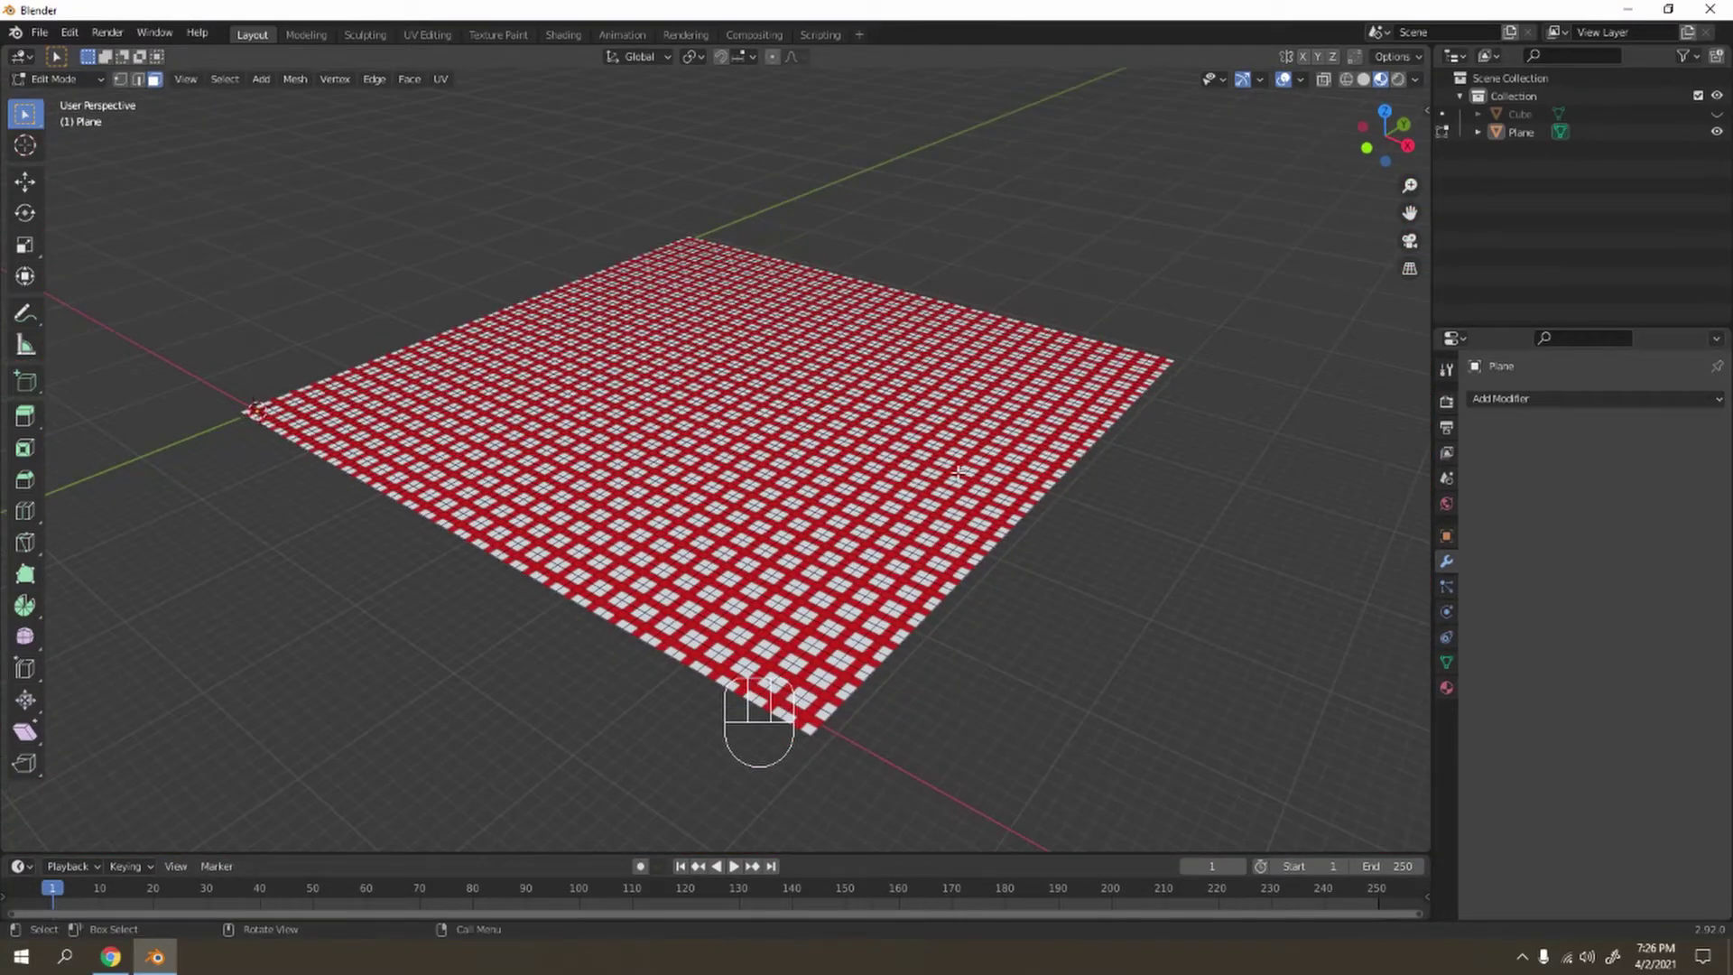
key(a)
key(m)
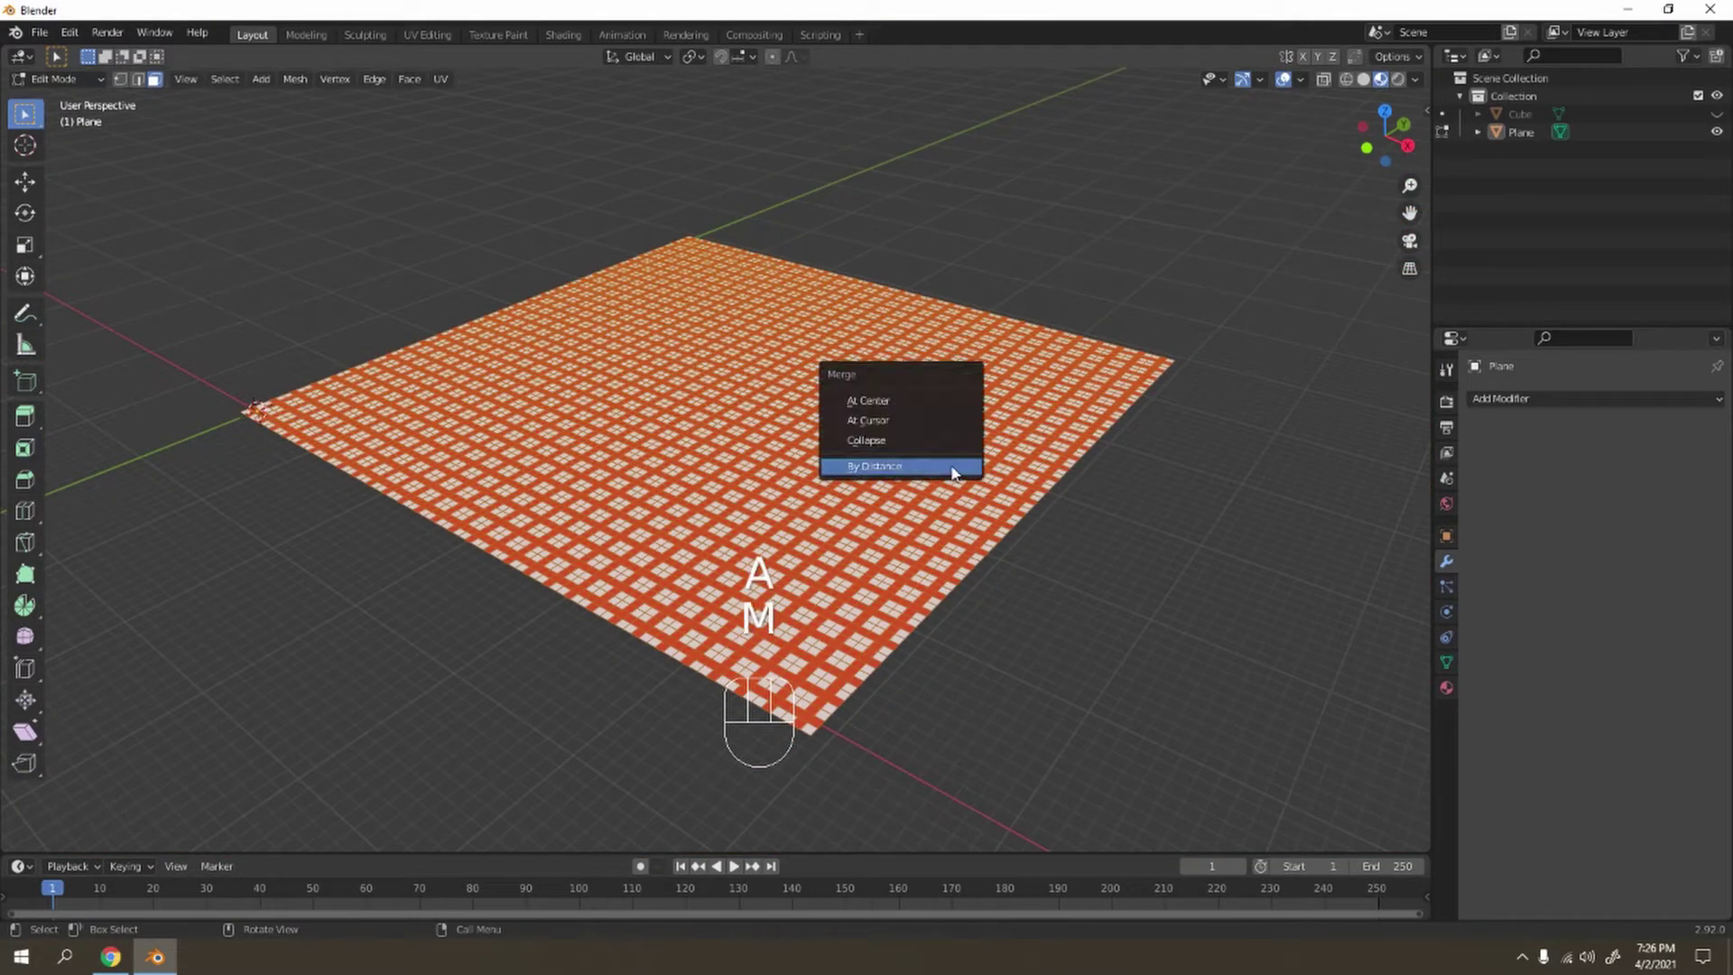
click(902, 472)
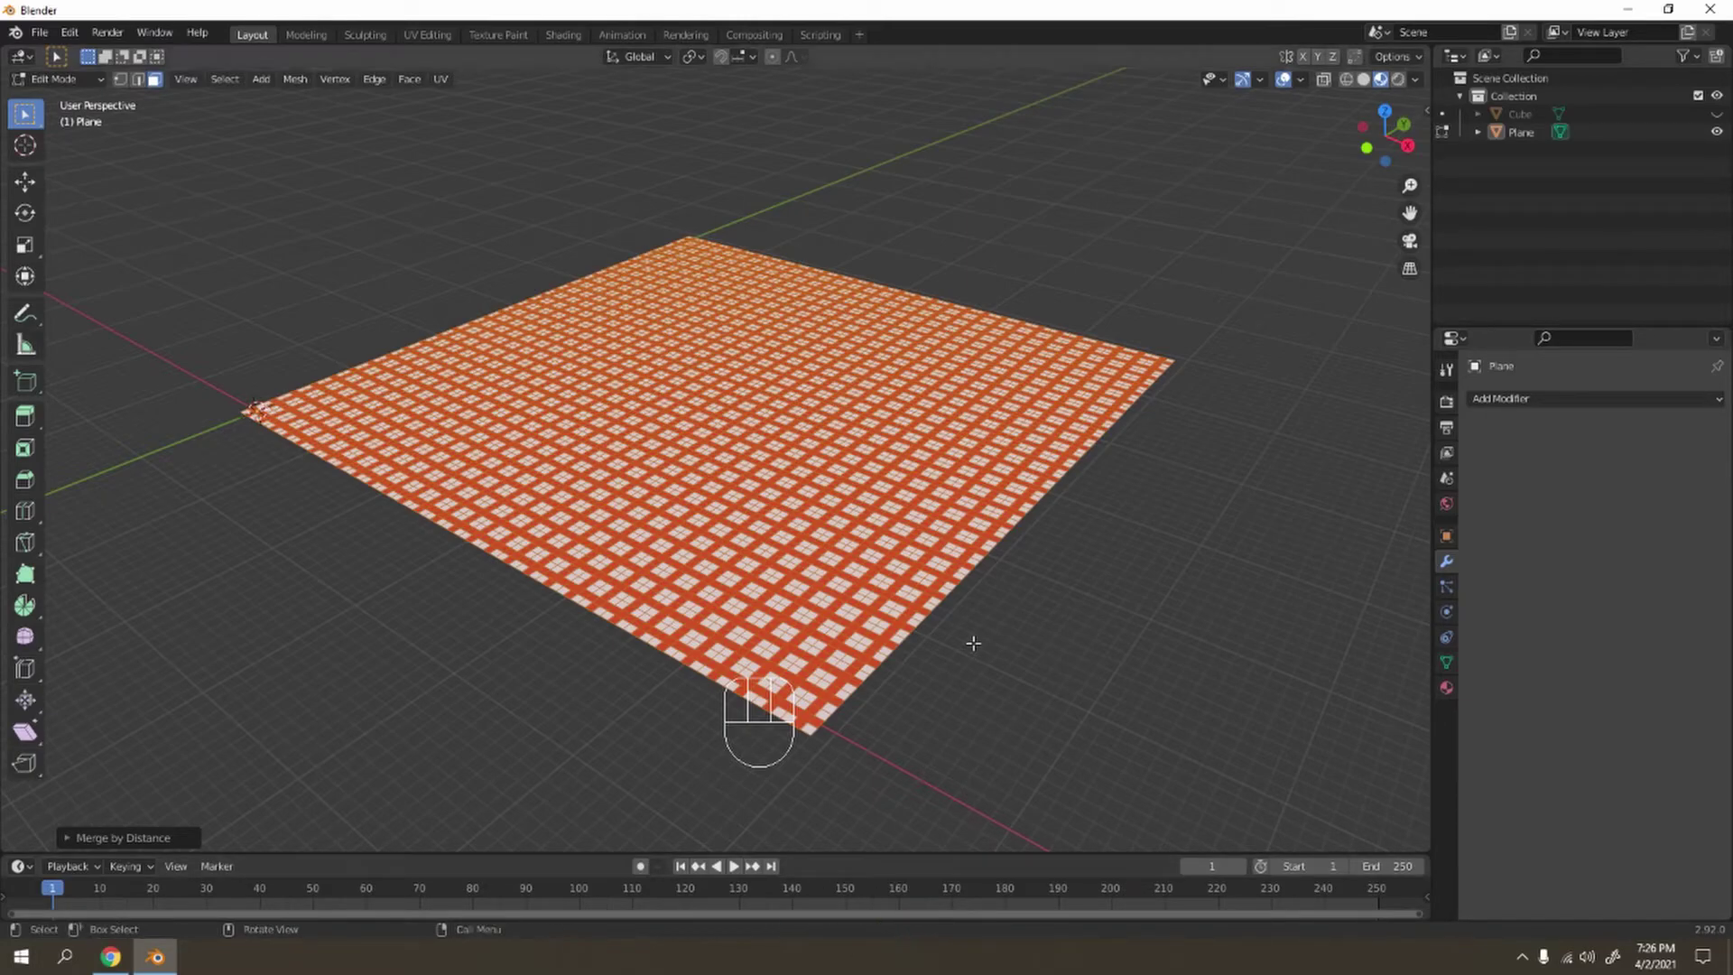
Deselect the merged mesh and return the plane to Object Mode
click(1074, 633)
scroll(1074, 633, down, 3)
key(Tab)
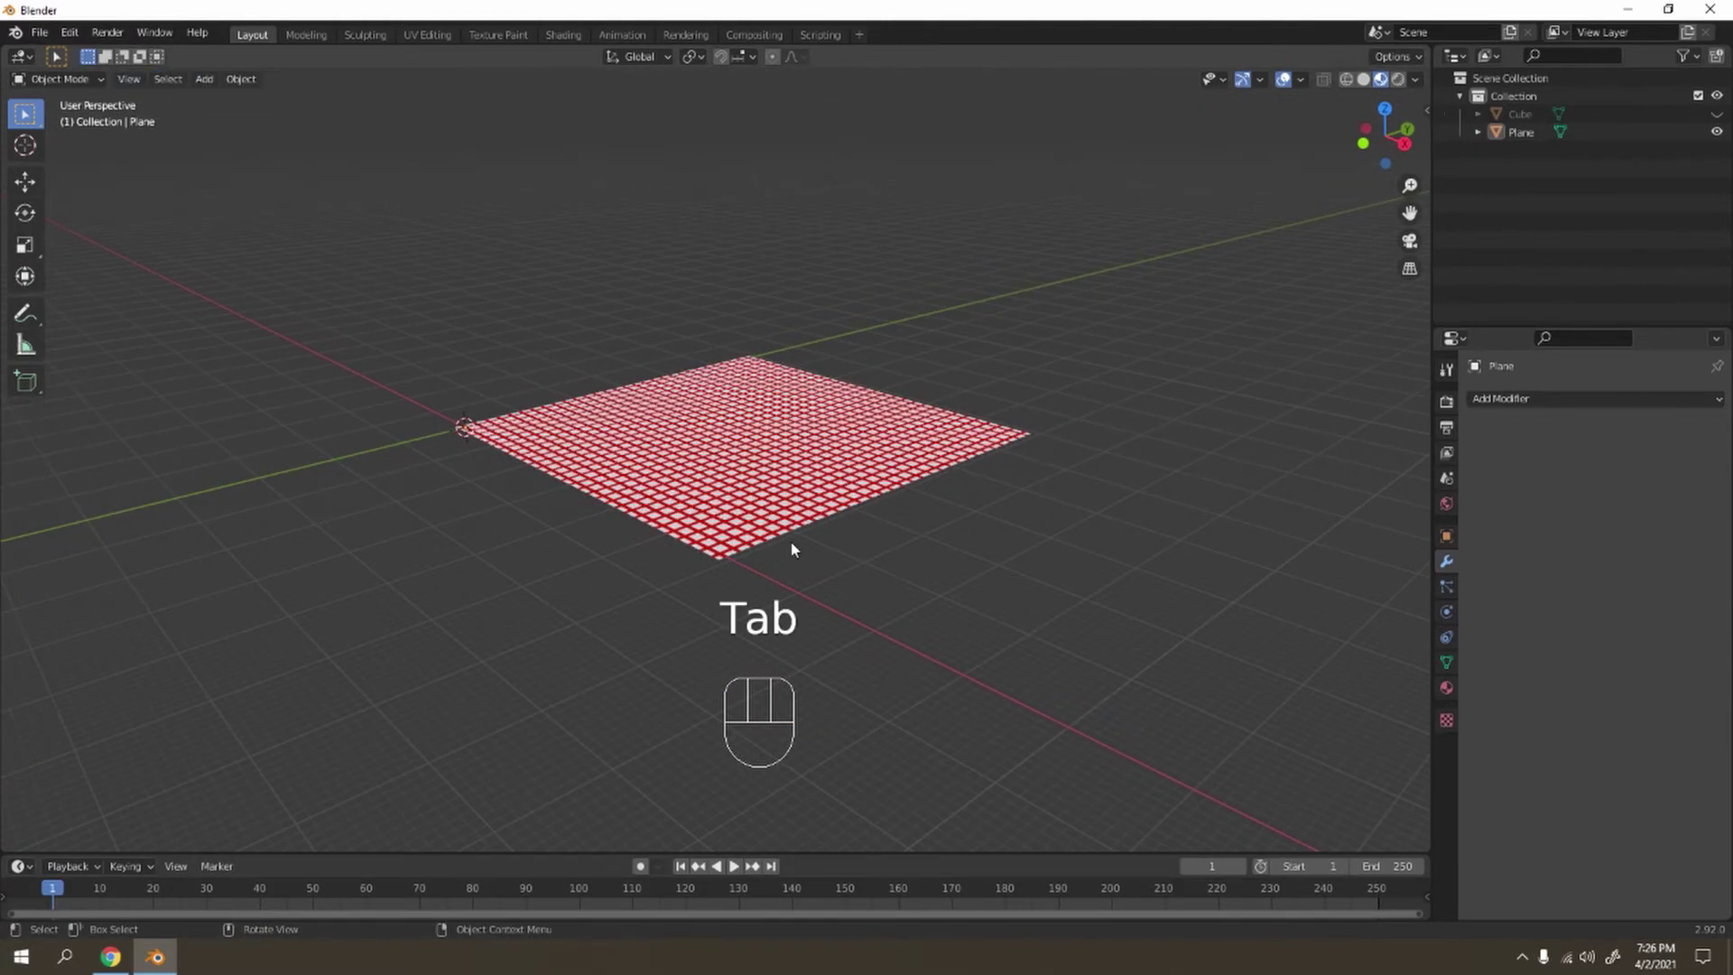
middle_drag(791, 542, 903, 565)
middle_drag(1062, 435, 925, 351)
scroll(925, 350, up, 4)
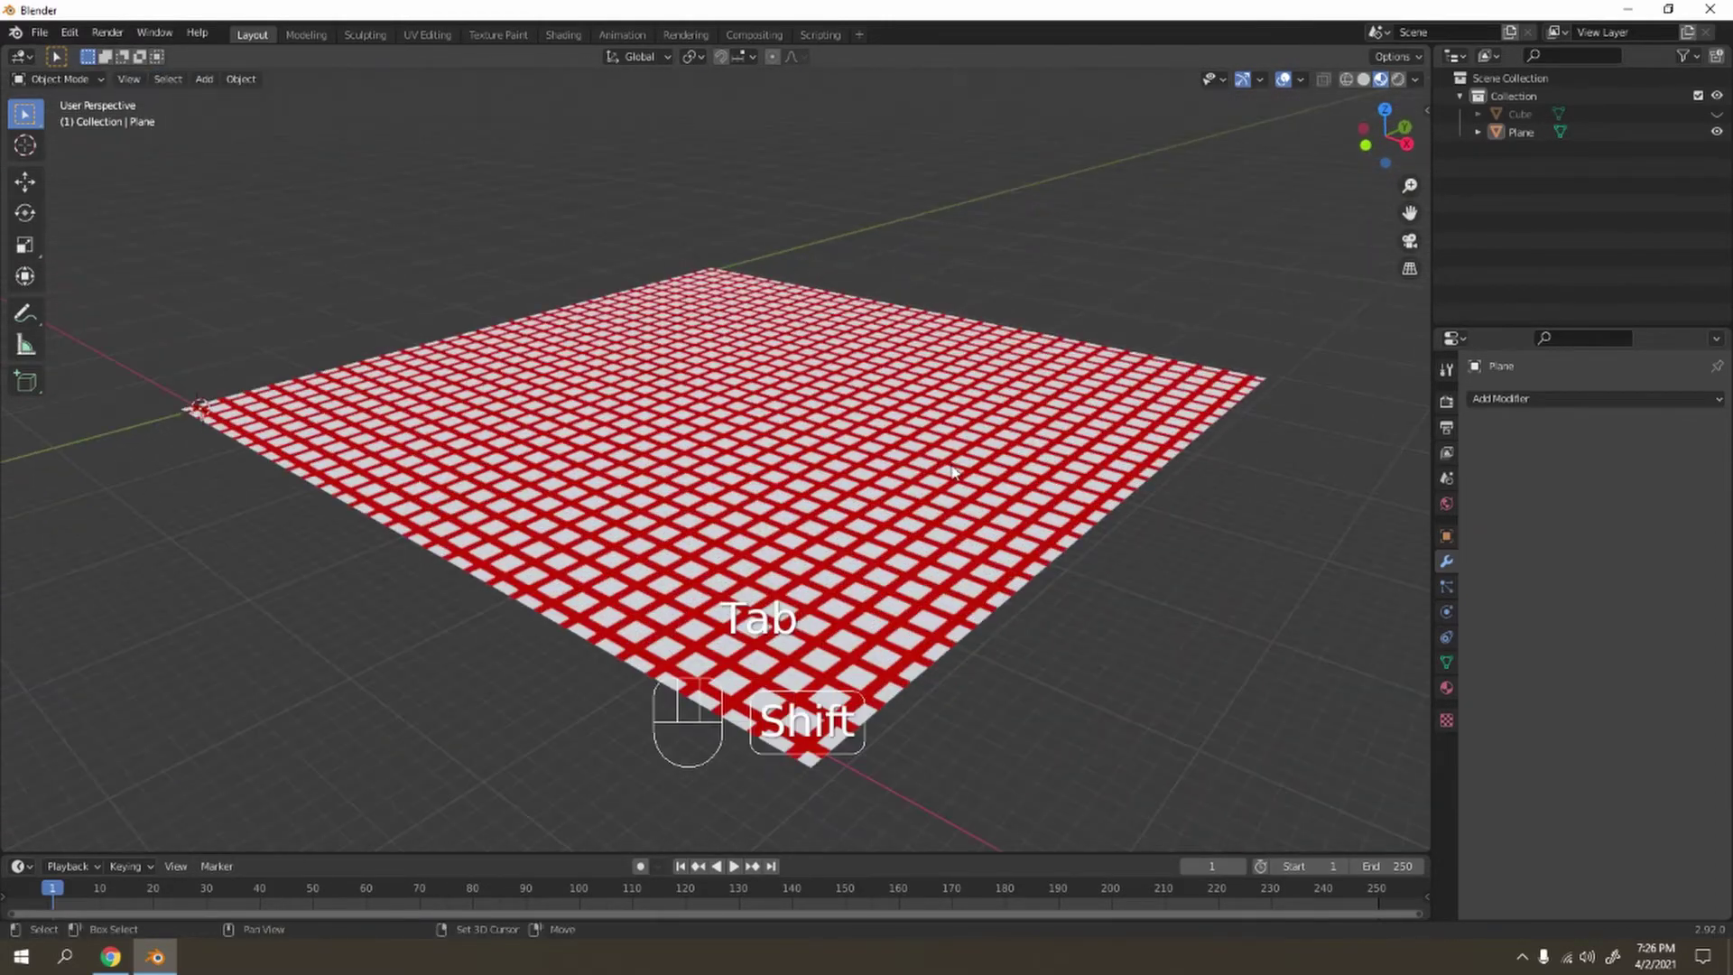
shift+middle_drag(953, 483, 928, 452)
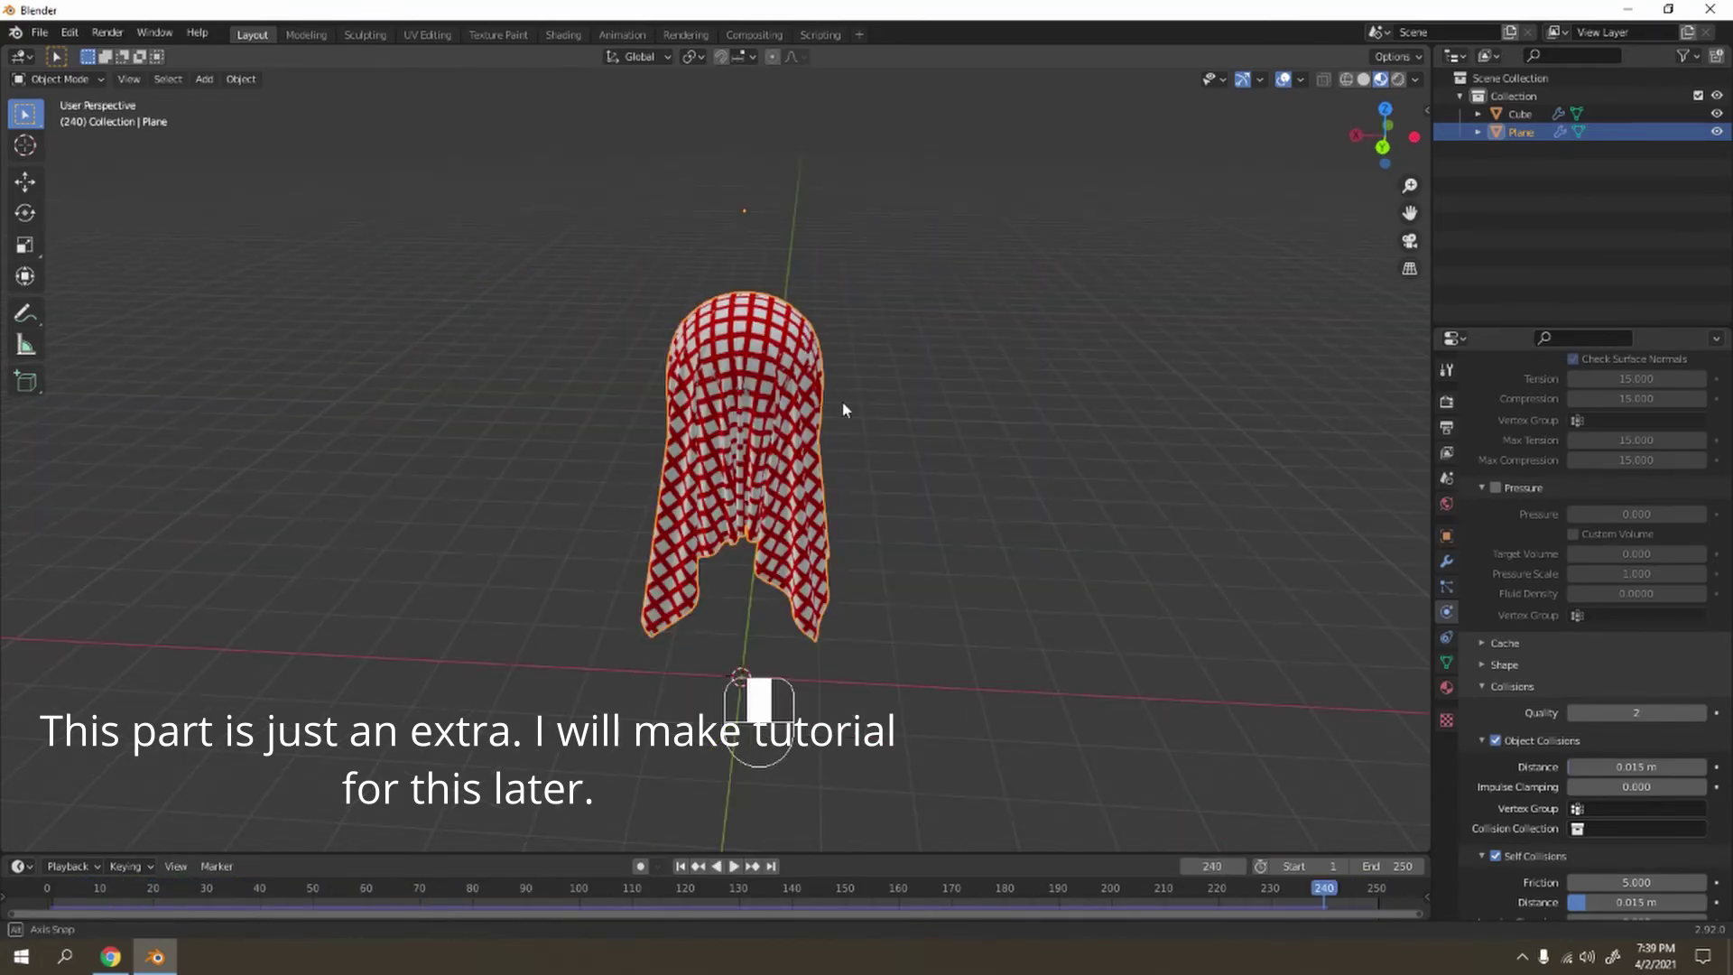
middle_drag(843, 406, 782, 399)
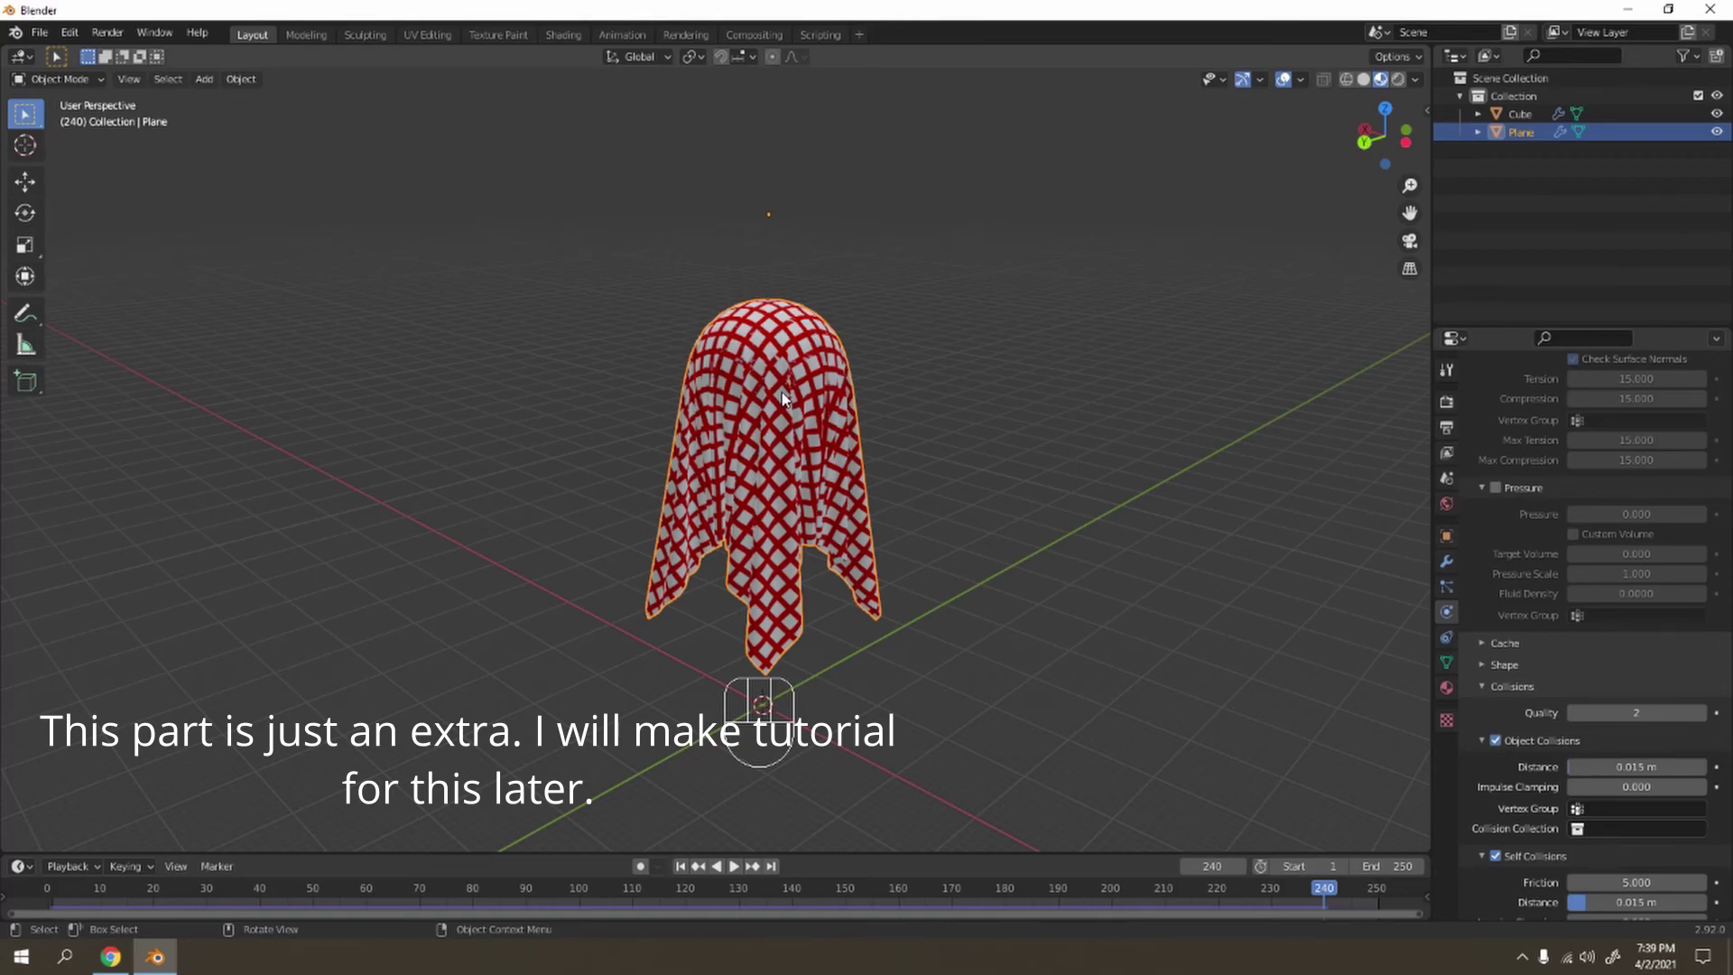
scroll(943, 491, up, 3)
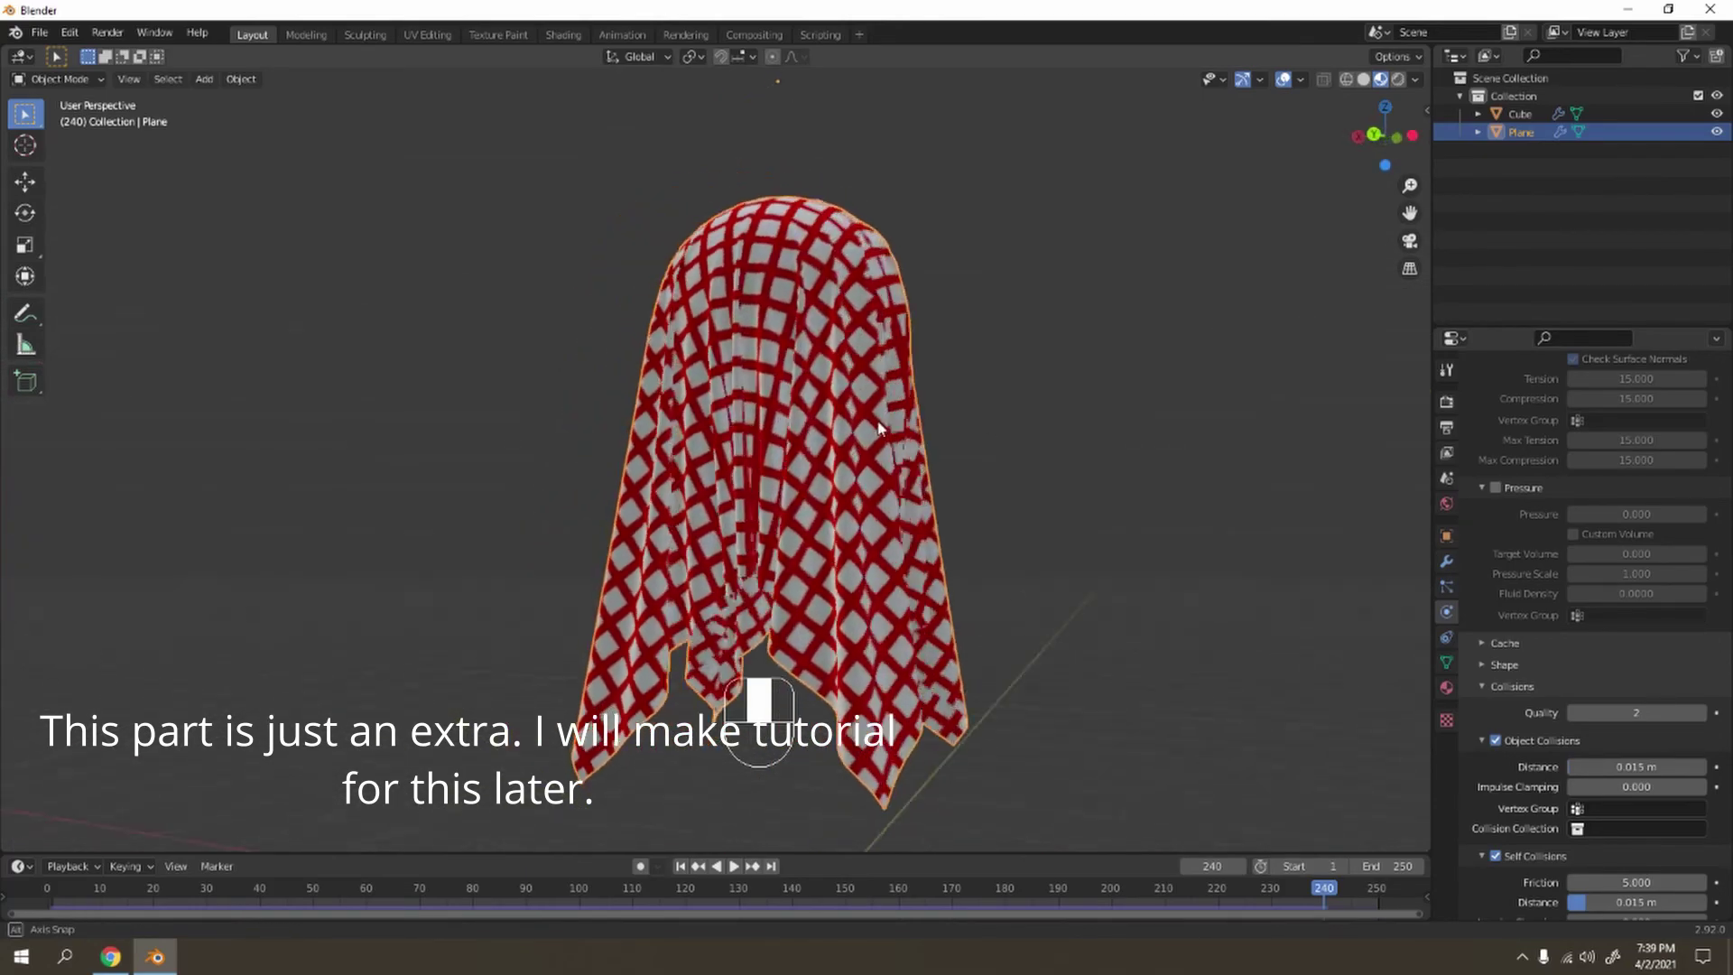